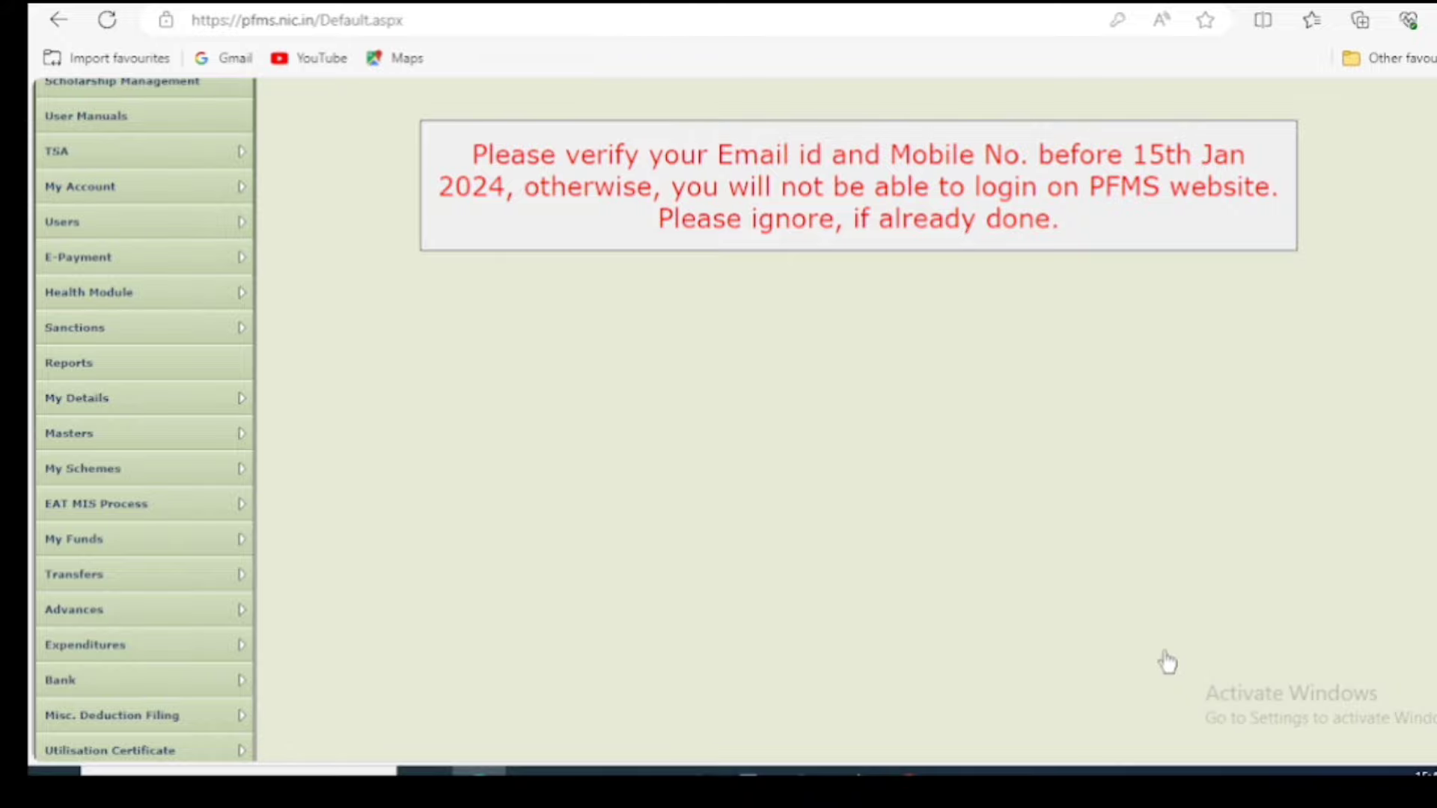
- Open the management page for bulk customization of schemes under Masters
{"action": "scroll", "coordinate": [186, 378], "scroll_direction": "down", "scroll_amount": 1}
{"action": "mouse_move", "coordinate": [185, 378]}
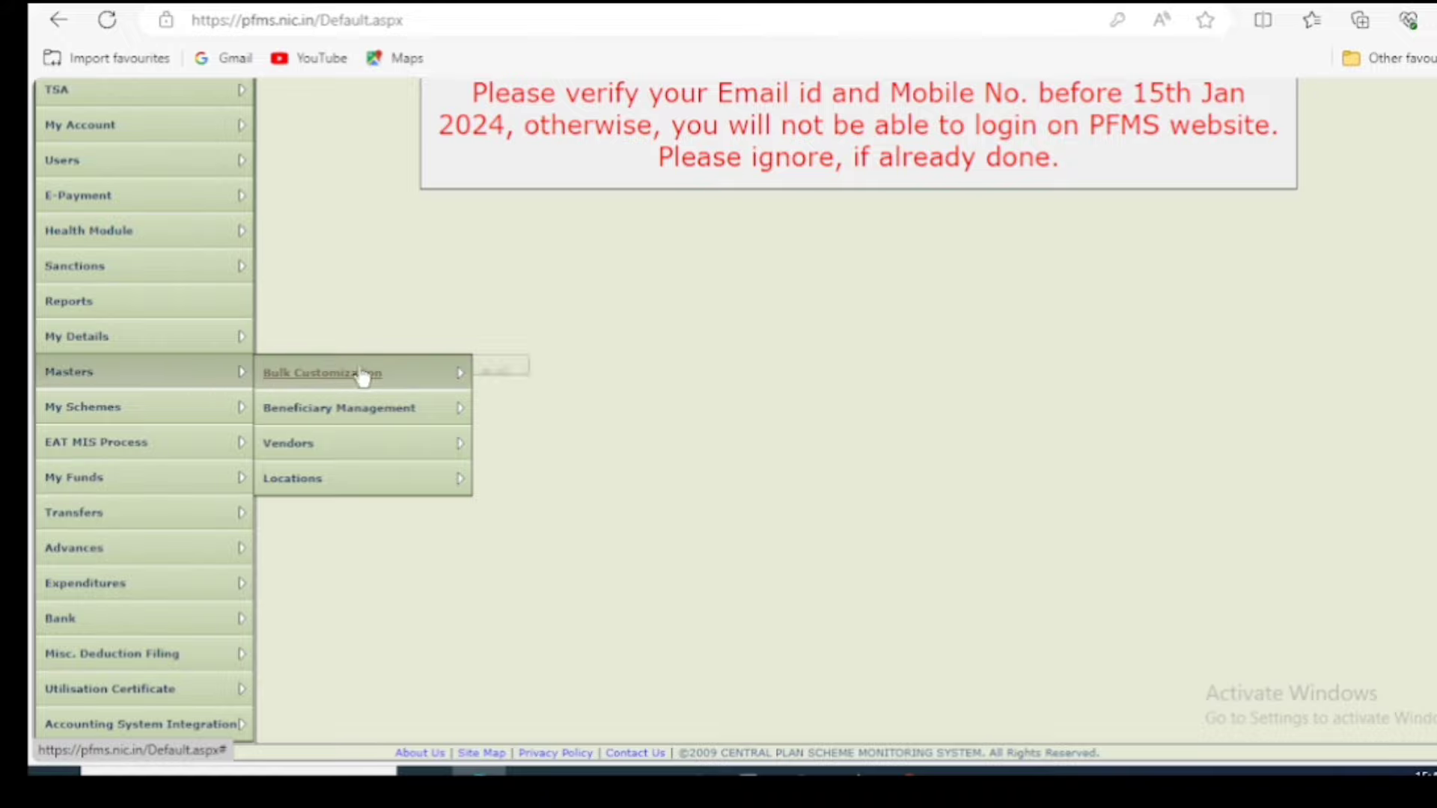
{"action": "mouse_move", "coordinate": [427, 379]}
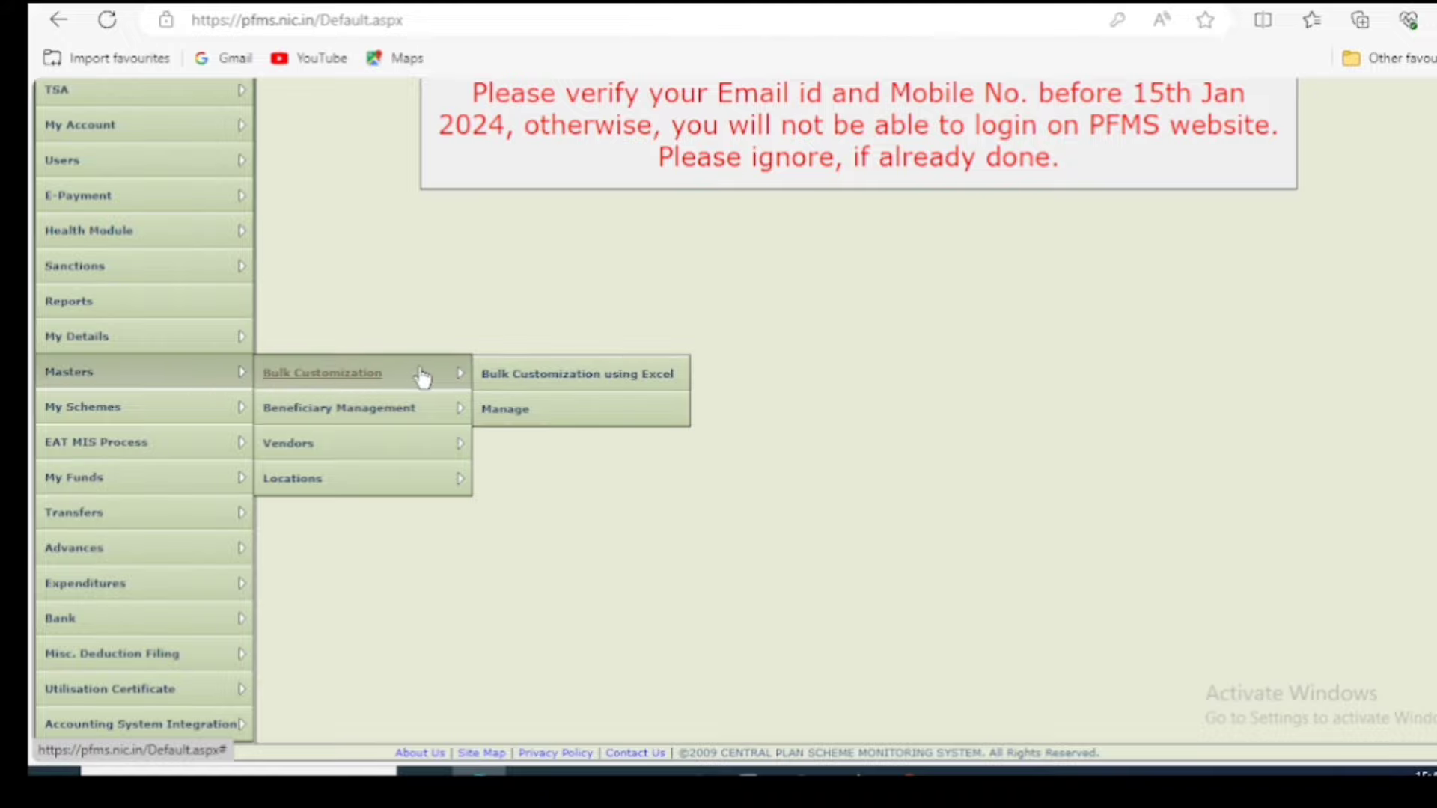
{"action": "left_click", "coordinate": [617, 421]}
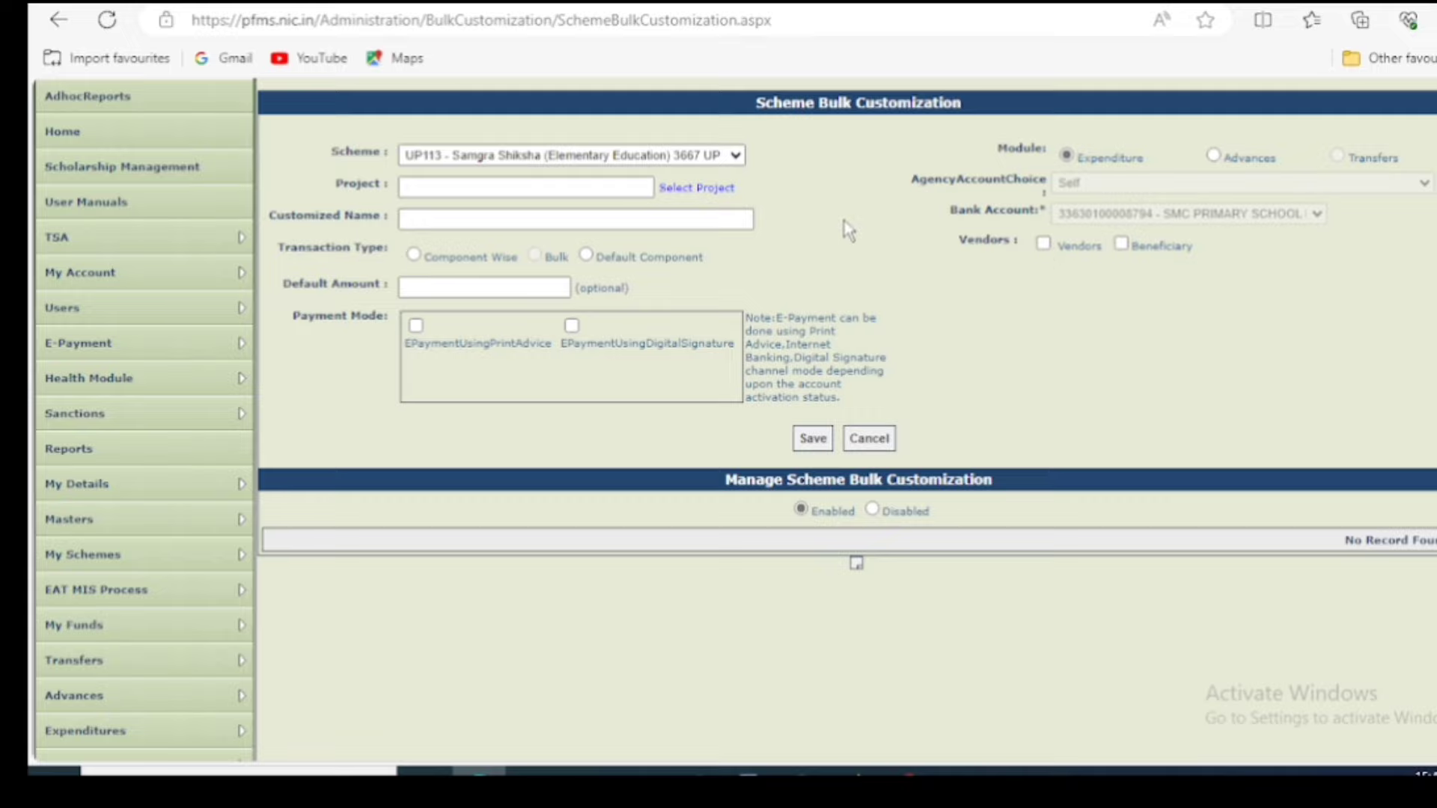
- Enter ALL IN ONE as the customized name, make the transaction type component-wise and select scheme components under Elementary Education
{"action": "left_click", "coordinate": [580, 220]}
{"action": "type", "text": "ALL IN ONE"}
{"action": "left_click", "coordinate": [413, 255]}
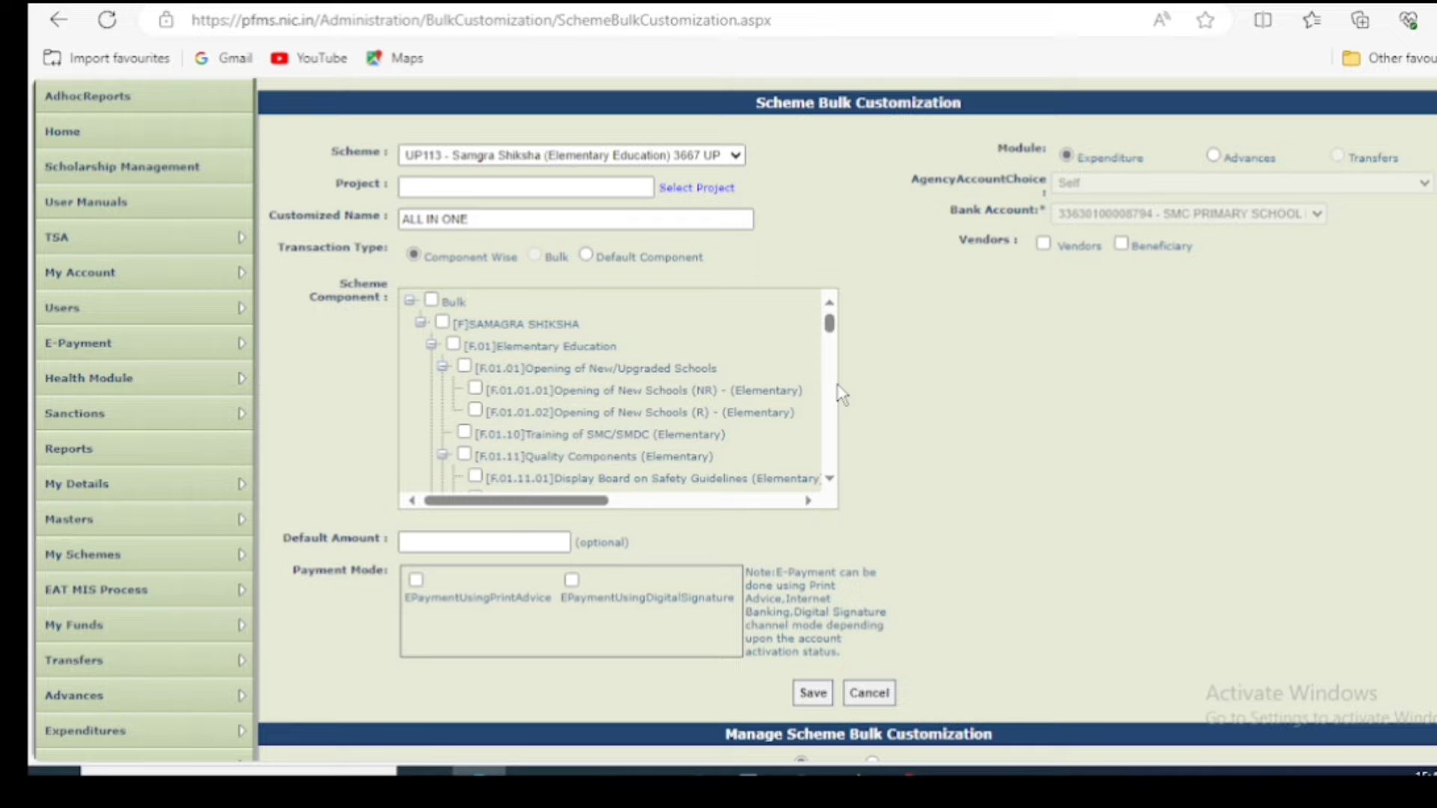
{"action": "left_click", "coordinate": [830, 478]}
{"action": "left_click", "coordinate": [830, 478]}
{"action": "left_click", "coordinate": [830, 478]}
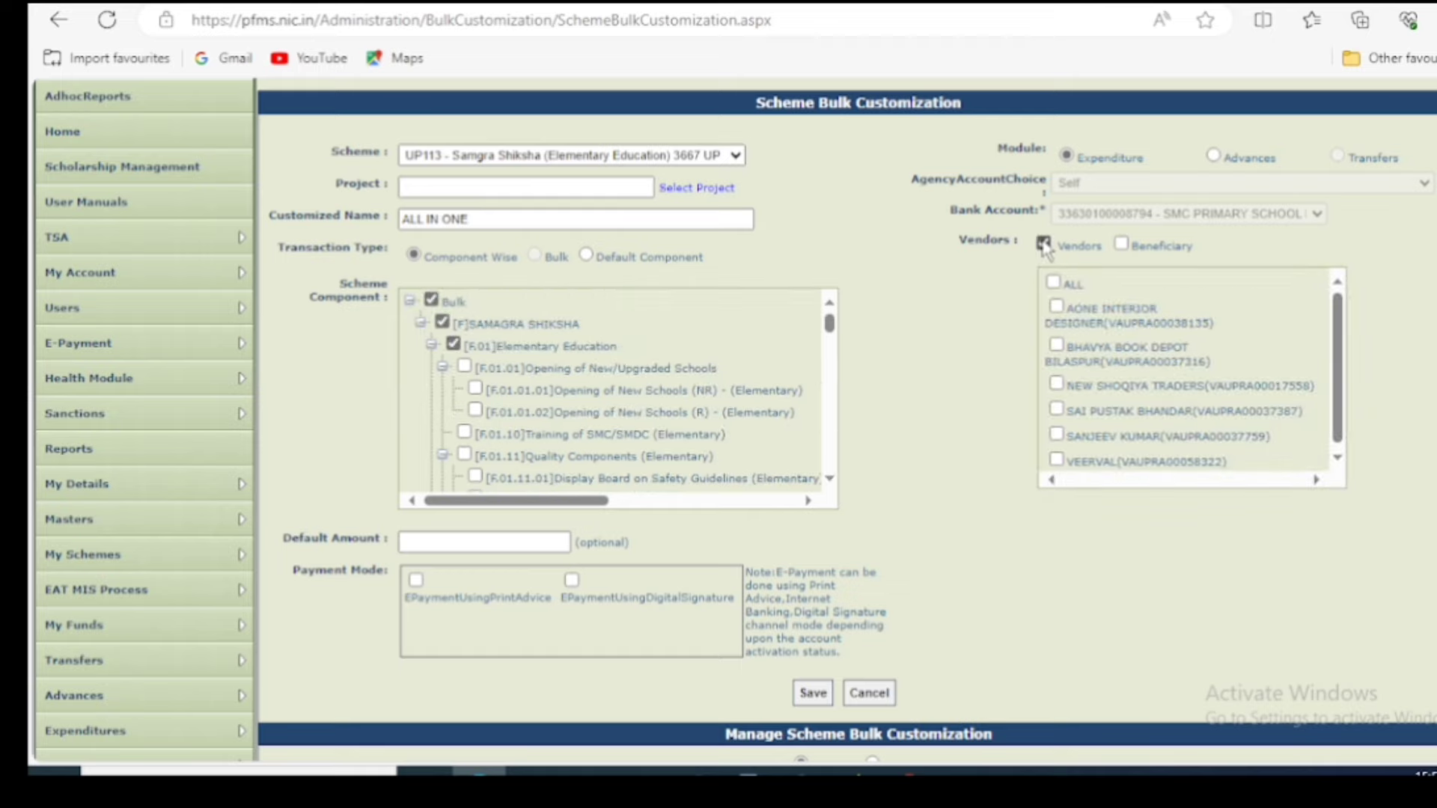
- Include the last listed vendor in the customization and set the payment mode to EPaymentUsingPrintAdvice
{"action": "left_click", "coordinate": [1056, 460]}
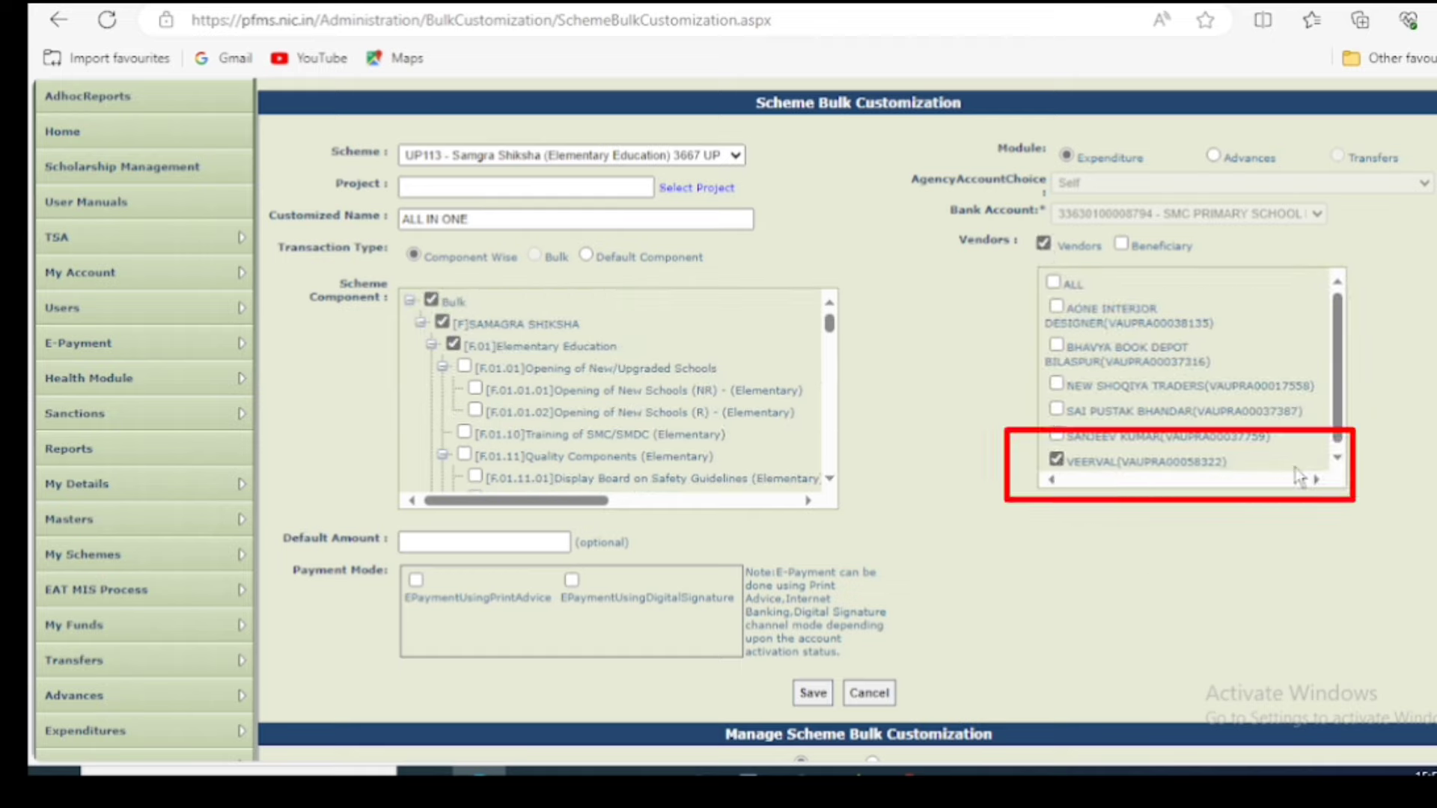
{"action": "left_click_drag", "start_coordinate": [1341, 410], "coordinate": [1343, 443]}
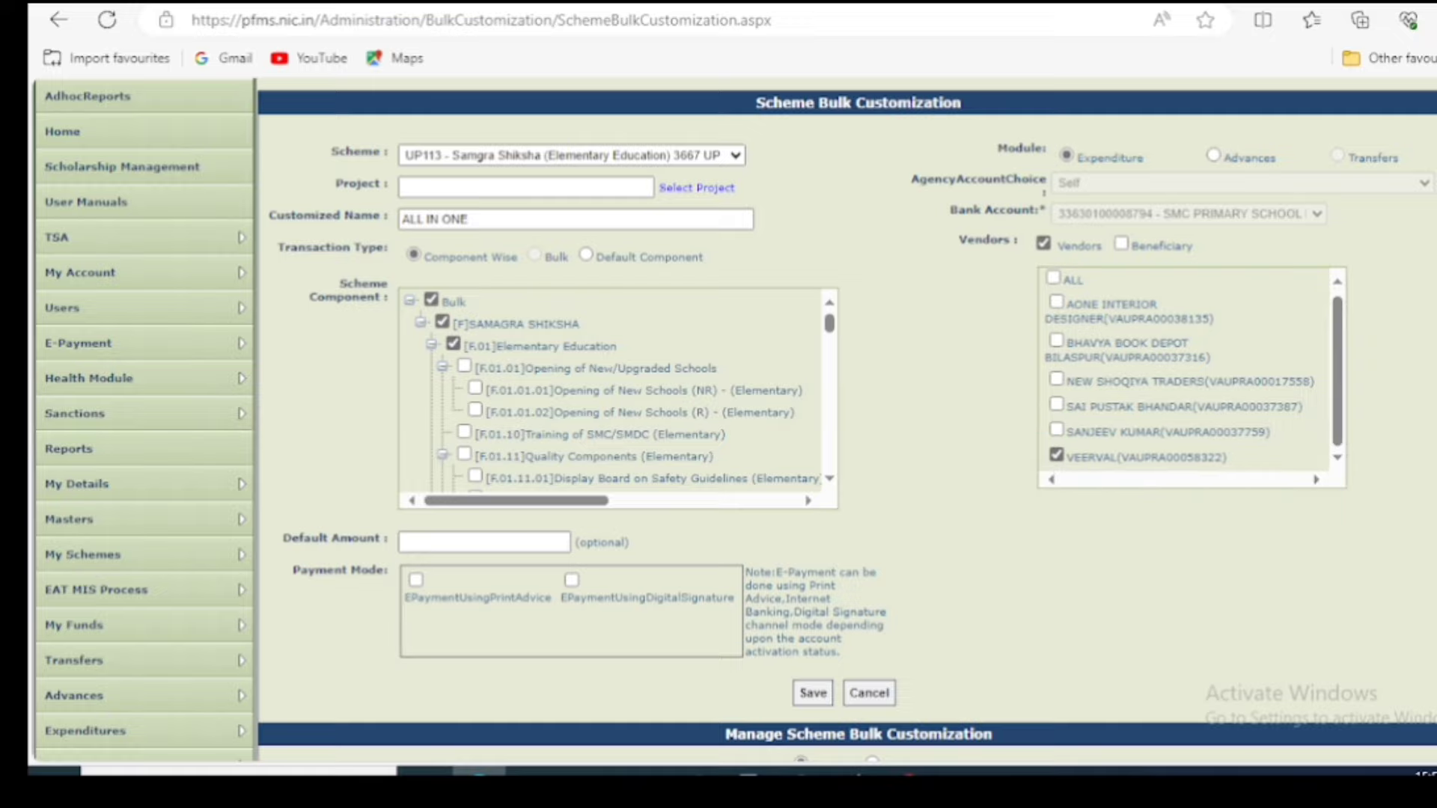
{"action": "scroll", "coordinate": [700, 452], "scroll_direction": "down", "scroll_amount": 2}
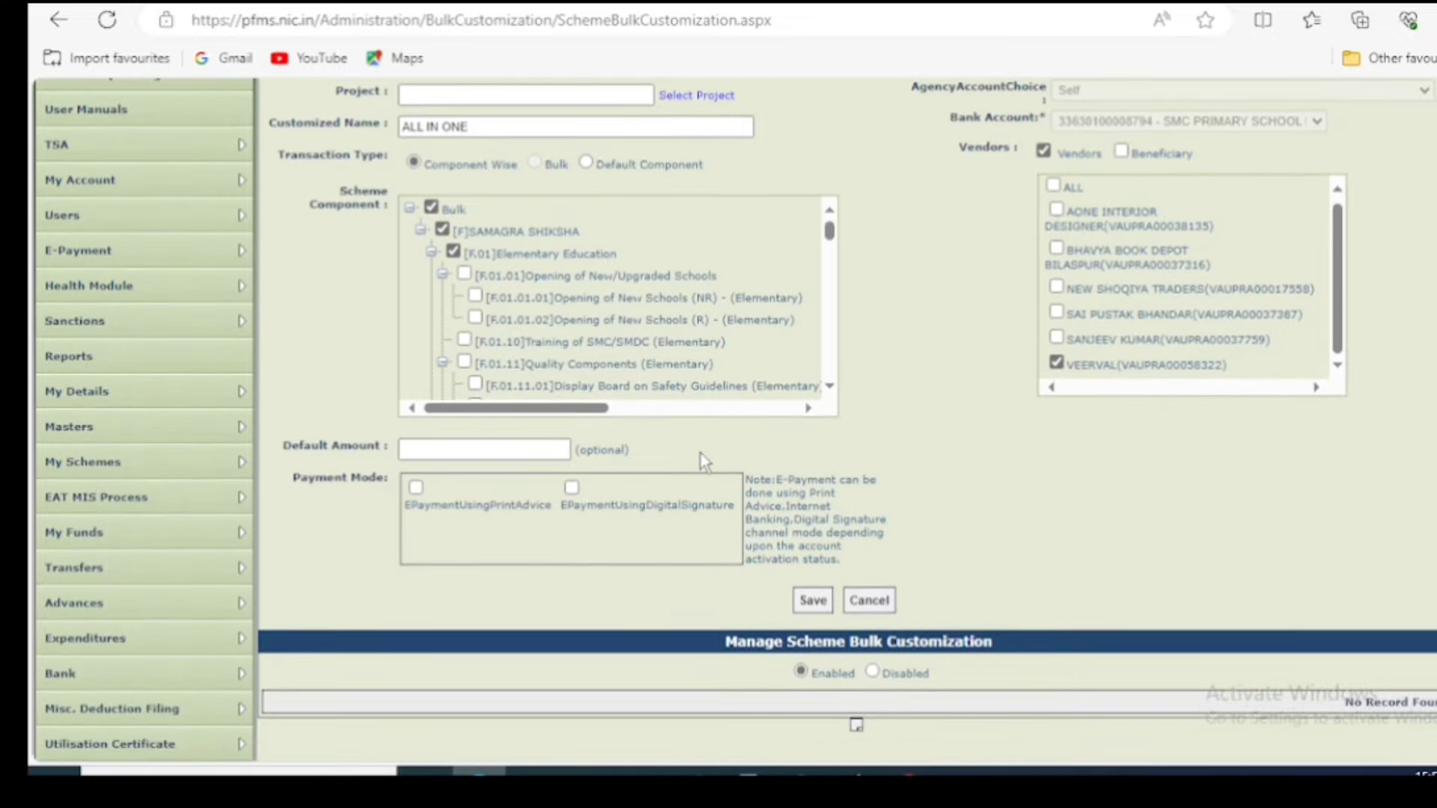
{"action": "left_click", "coordinate": [416, 487]}
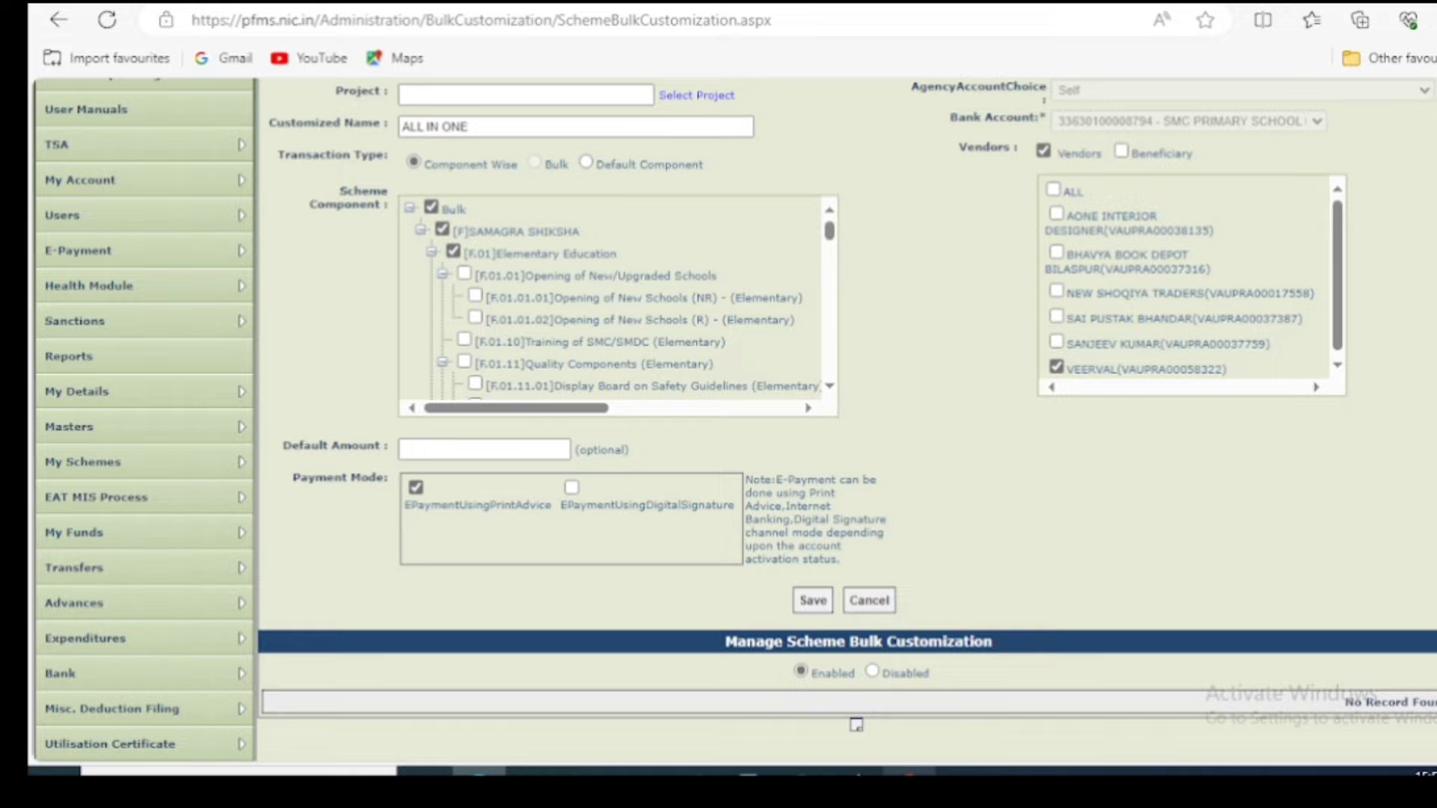
{"action": "left_click", "coordinate": [855, 771]}
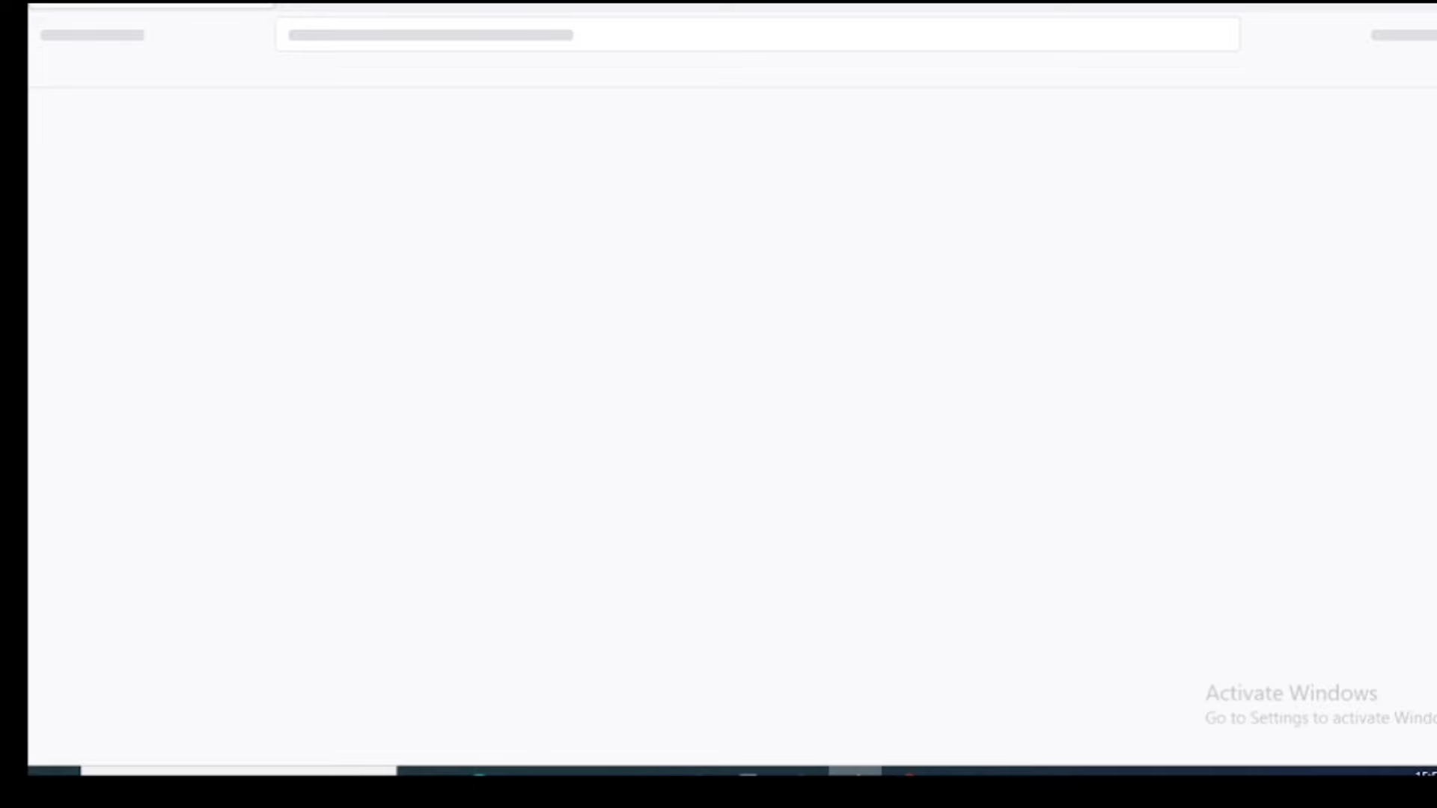
{"action": "left_click", "coordinate": [479, 772]}
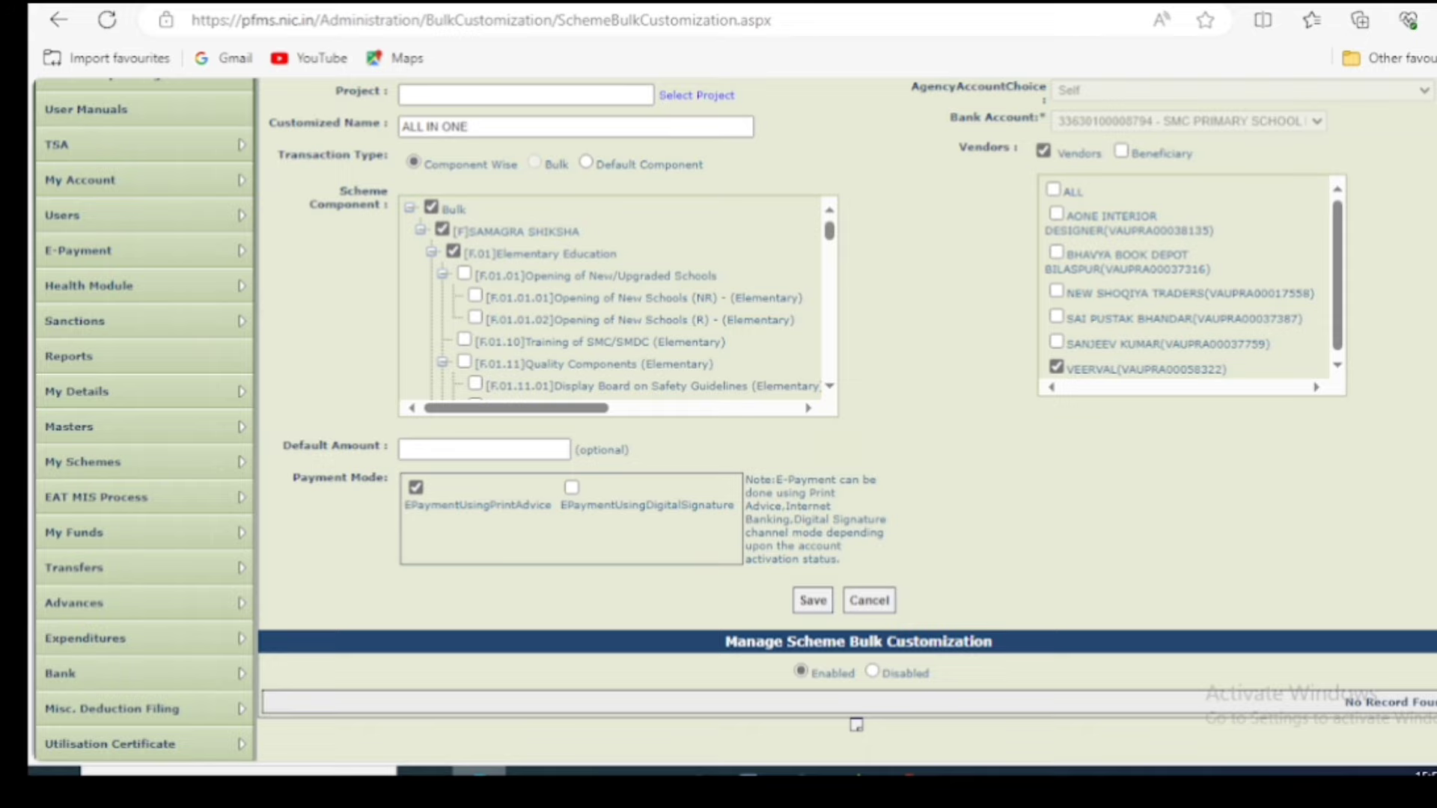
- Try to save the scheme bulk customization under the name ALL IN ONE
{"action": "left_click", "coordinate": [812, 600]}
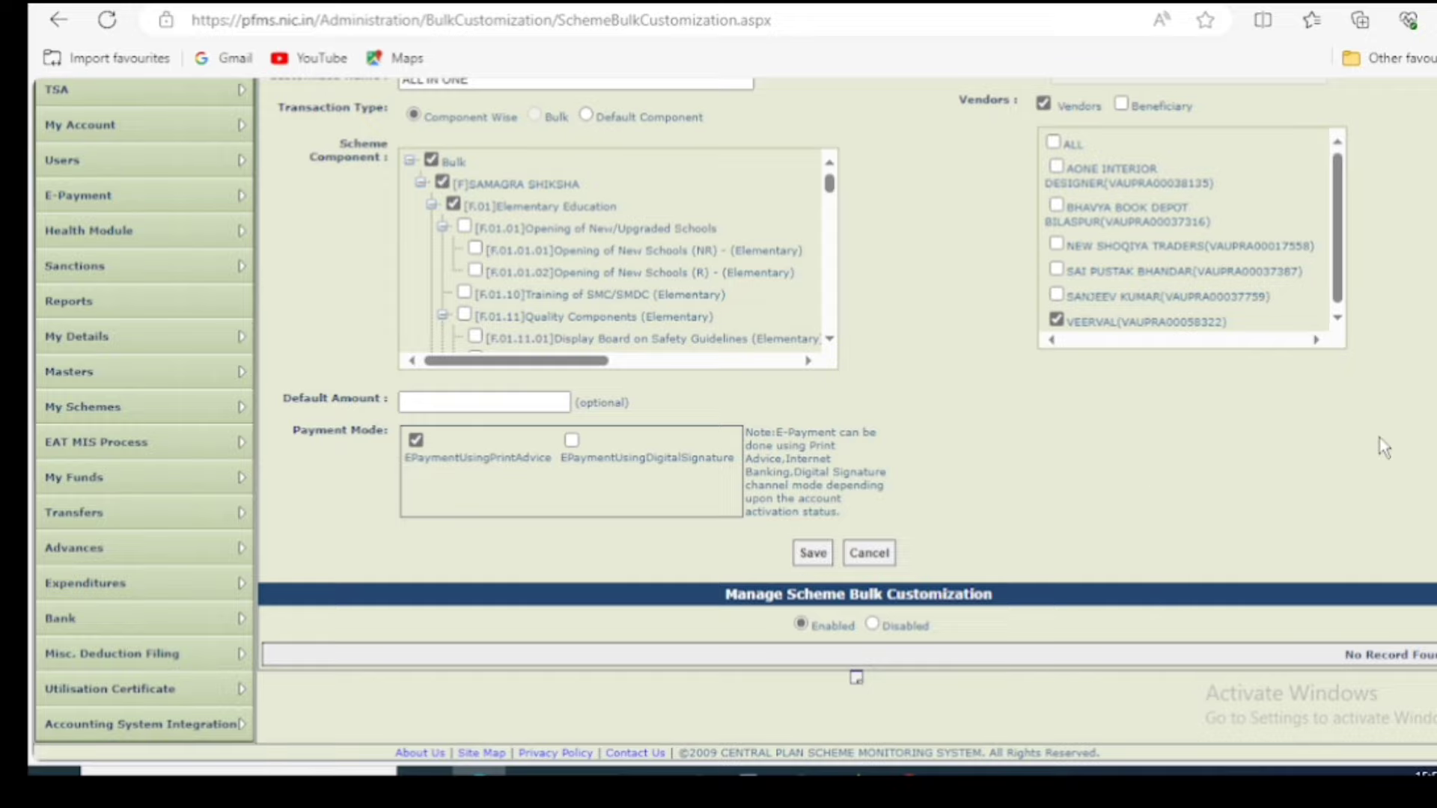
{"action": "scroll", "coordinate": [1431, 292], "scroll_direction": "up", "scroll_amount": 3}
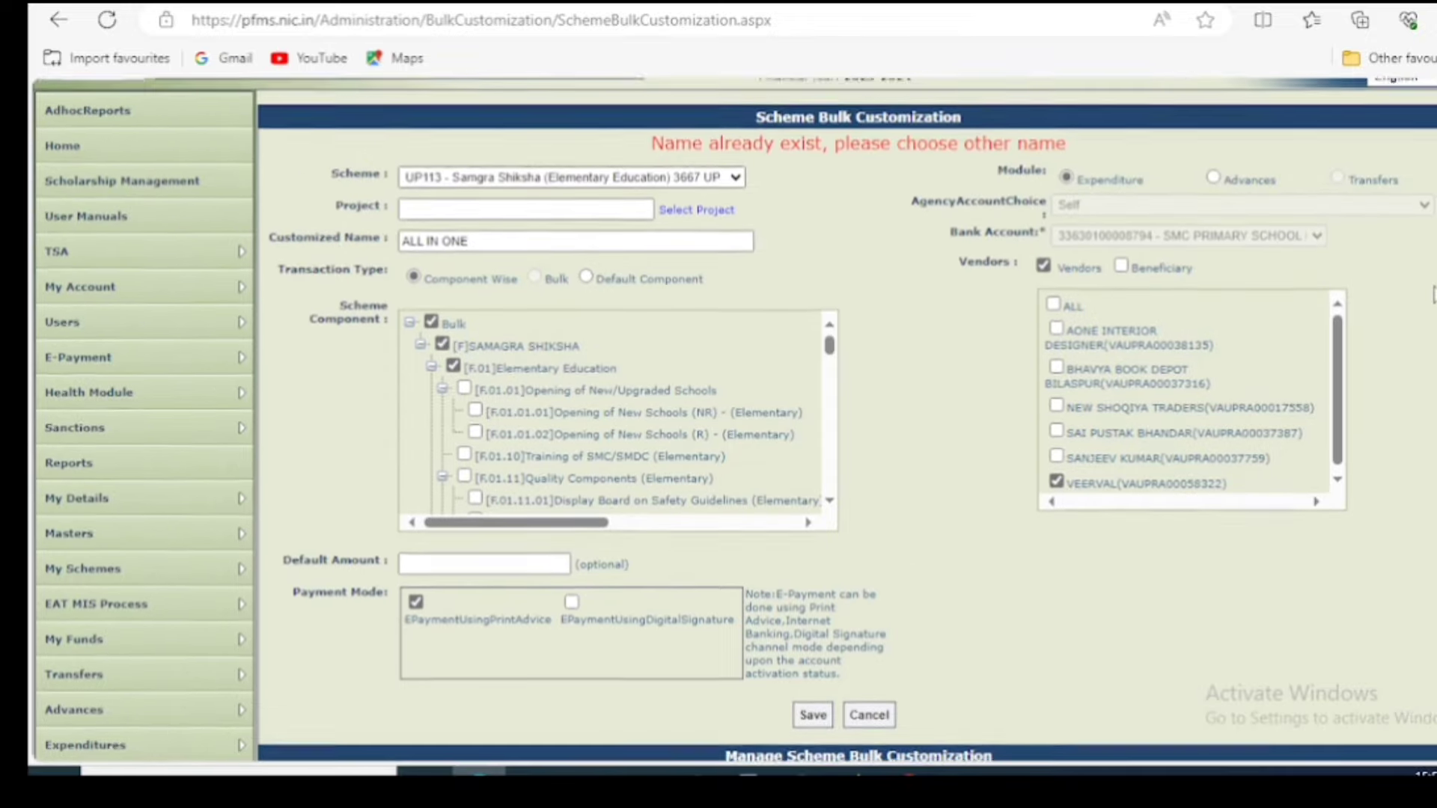
{"action": "scroll", "coordinate": [1432, 293], "scroll_direction": "down", "scroll_amount": 1}
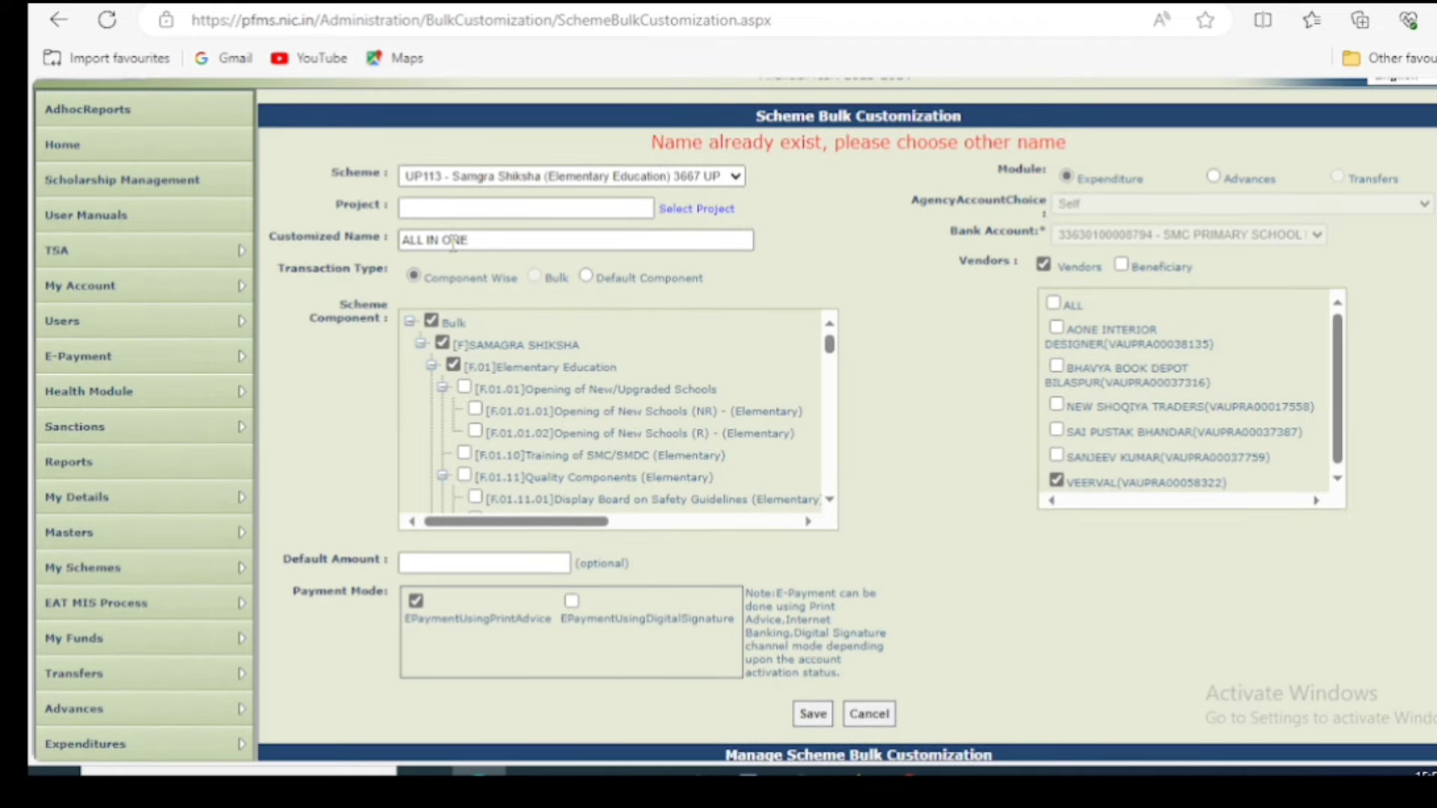
- Change the customized name to VEERAA and save the scheme bulk customization
{"action": "left_click_drag", "start_coordinate": [485, 240], "coordinate": [401, 241]}
{"action": "type", "text": "VEER"}
{"action": "scroll", "coordinate": [853, 699], "scroll_direction": "down", "scroll_amount": 2}
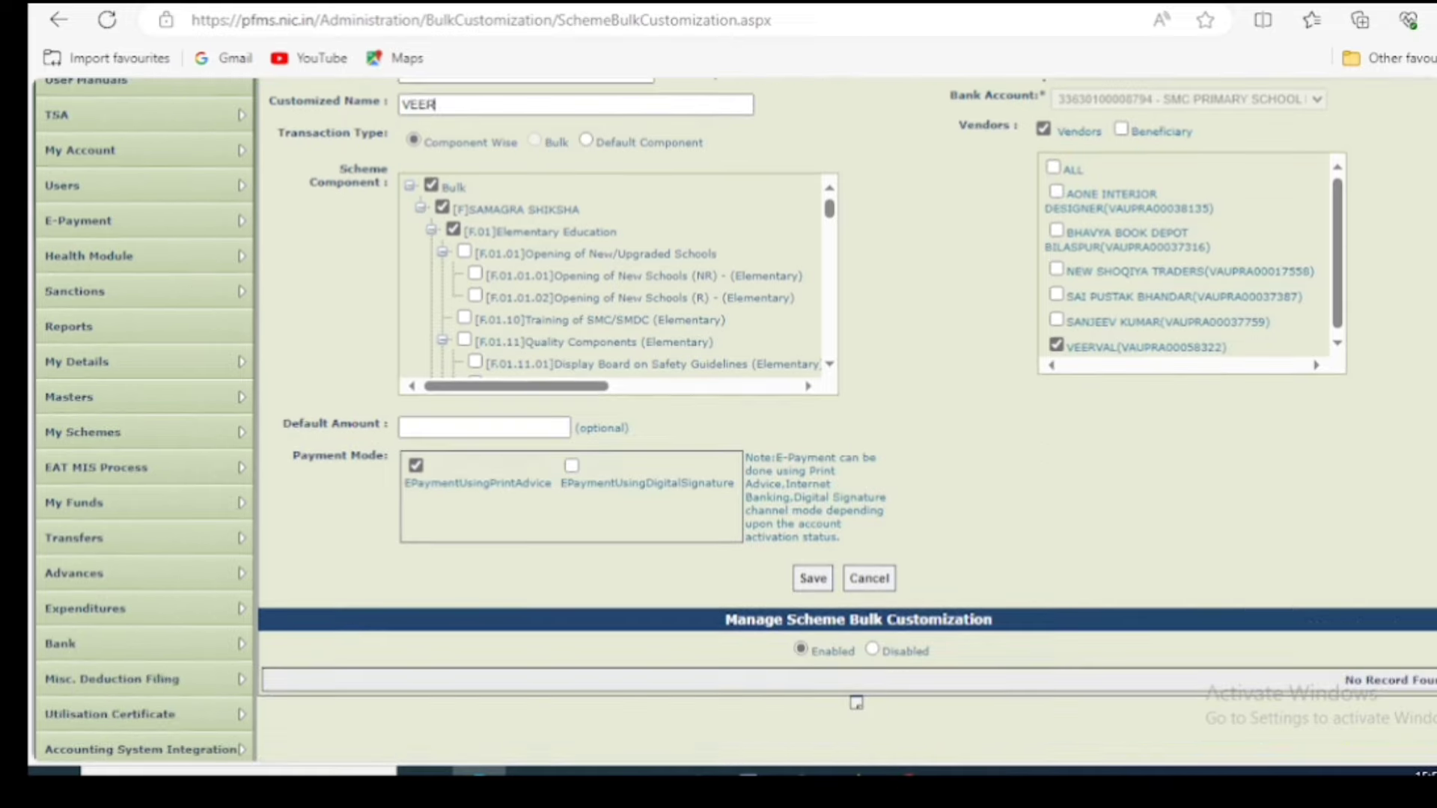
{"action": "left_click", "coordinate": [803, 582]}
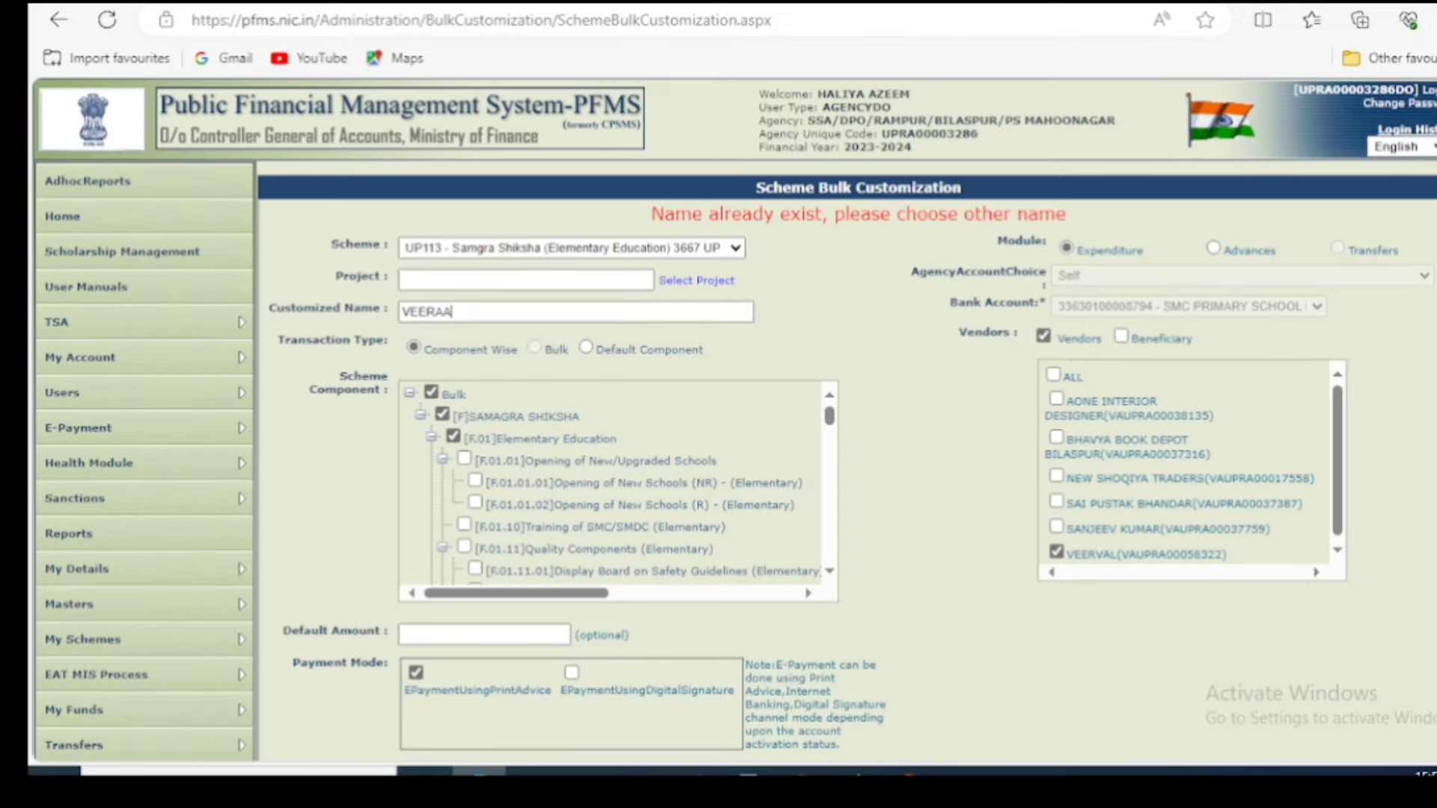
{"action": "scroll", "coordinate": [1075, 651], "scroll_direction": "down", "scroll_amount": 2}
{"action": "left_click", "coordinate": [816, 561]}
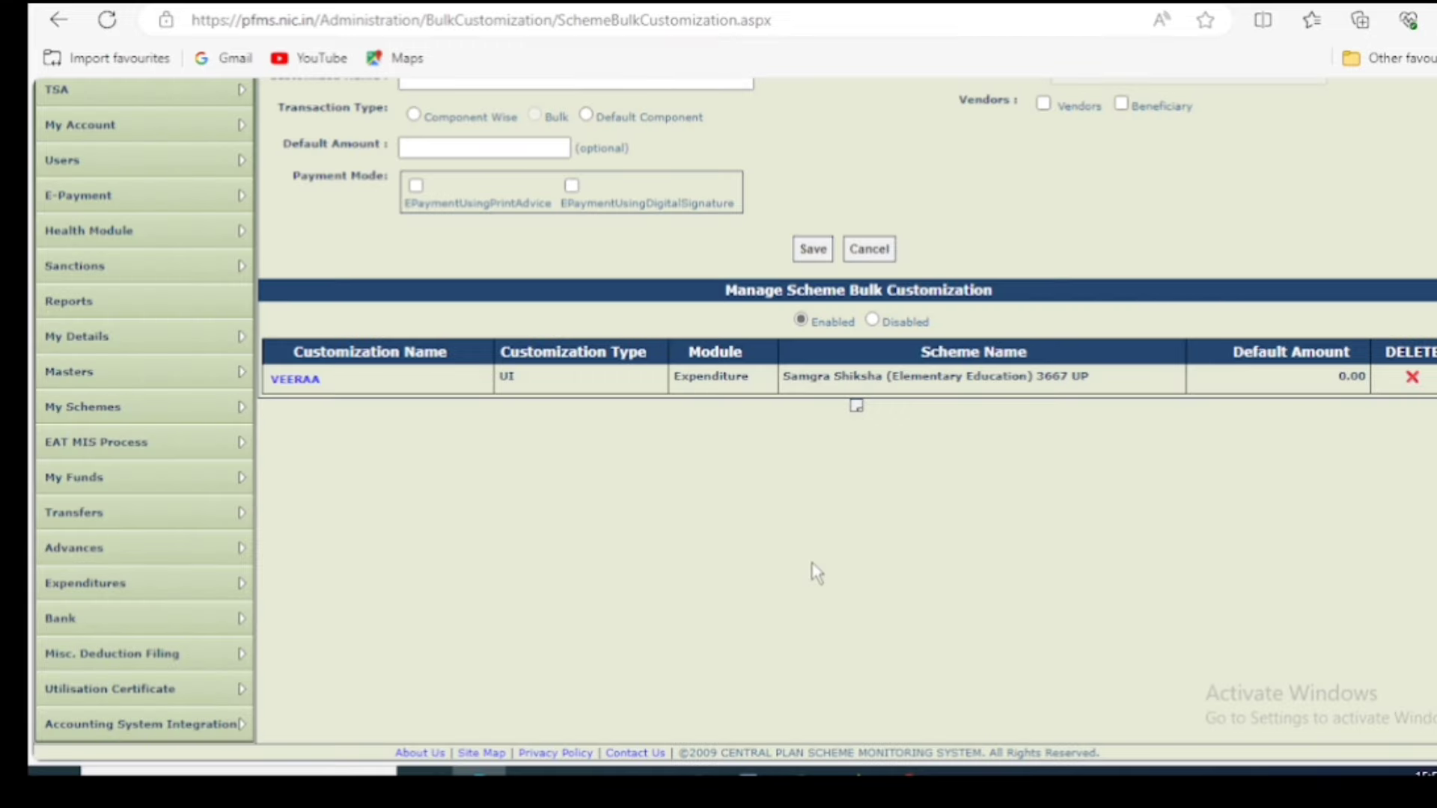
- Start a new expenditure entry for scheme UP113 - Samgra Shiksha (Elementary Education) 3667 UP and open its VEERAA customization
{"action": "left_click", "coordinate": [295, 379]}
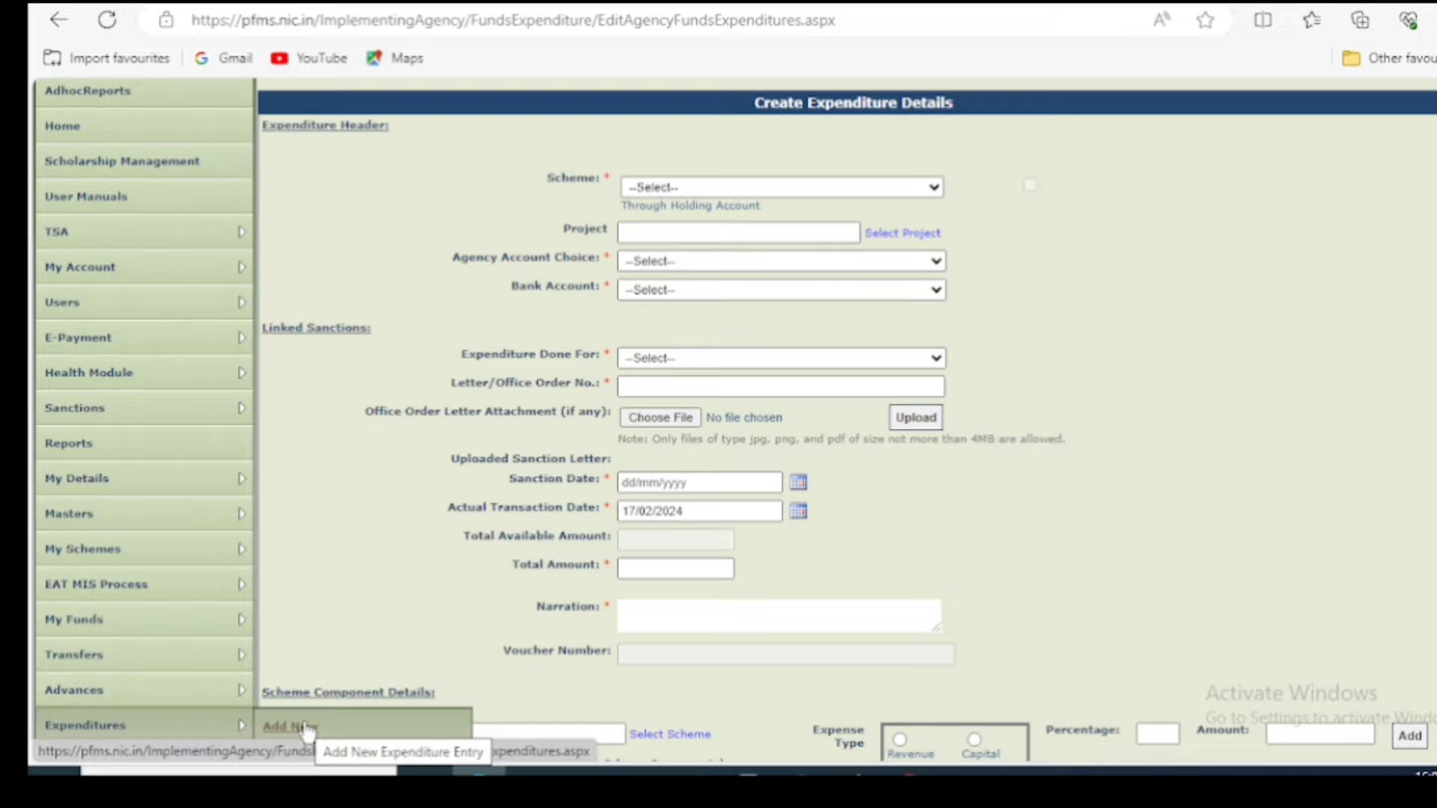
{"action": "left_click", "coordinate": [901, 192]}
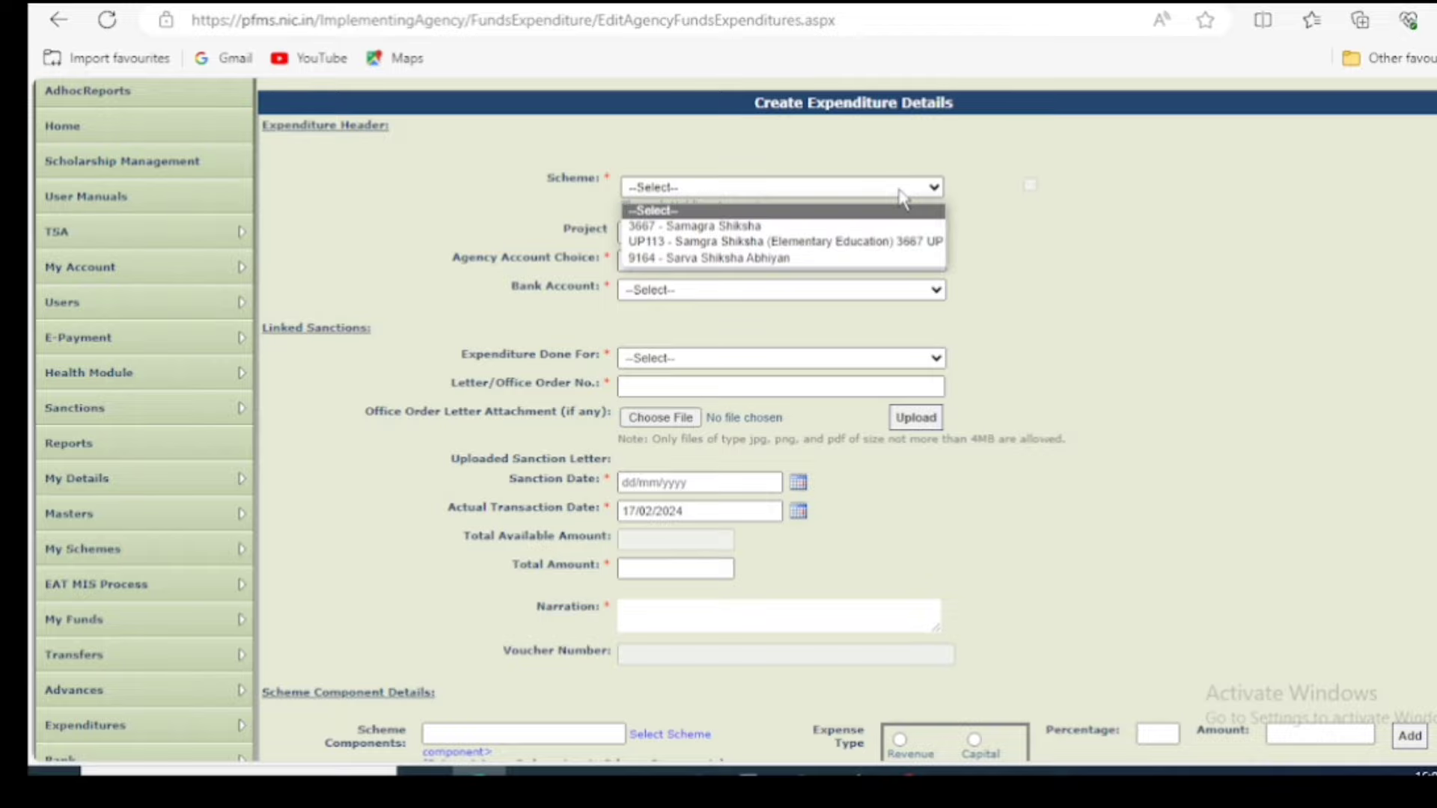
{"action": "left_click", "coordinate": [861, 240]}
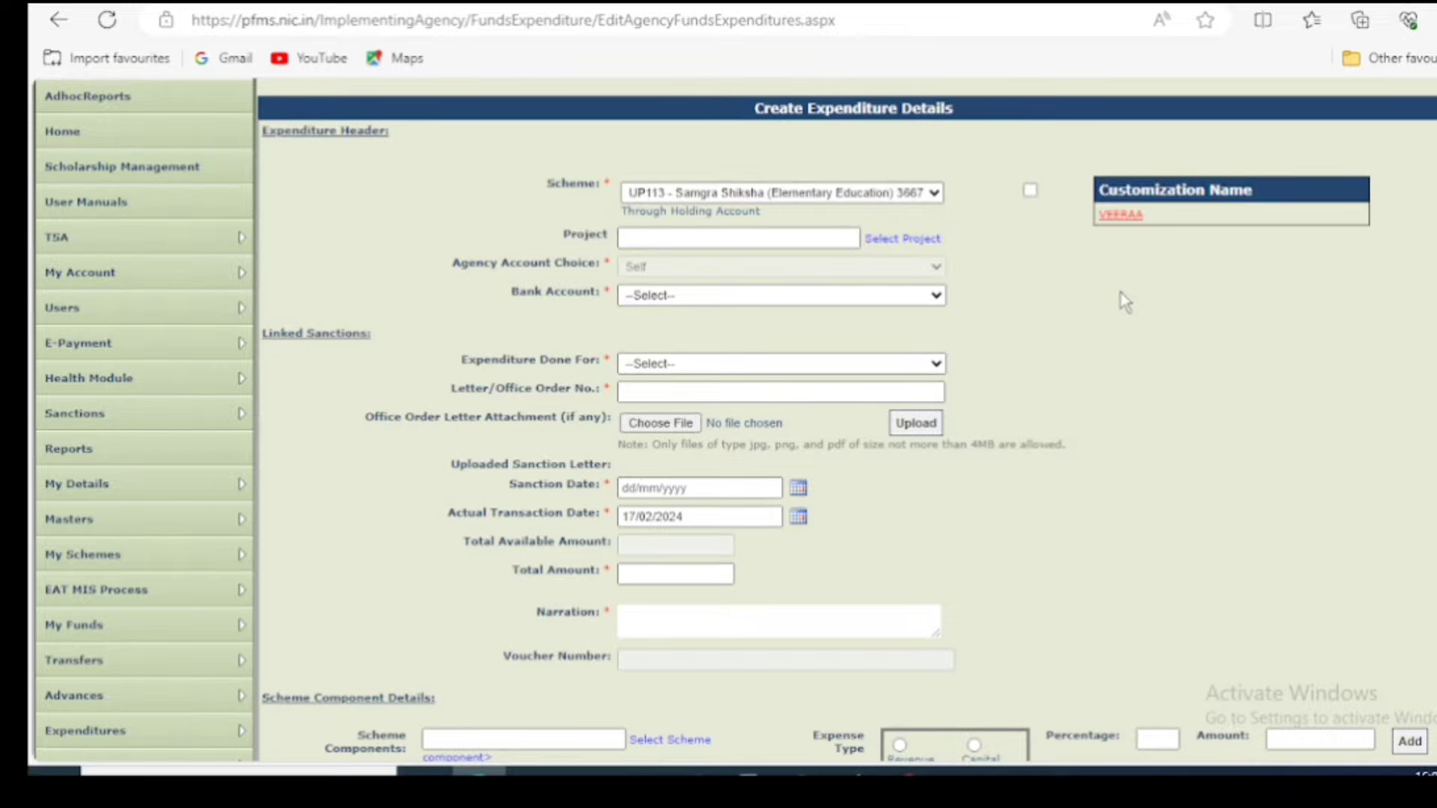
{"action": "left_click", "coordinate": [1121, 217]}
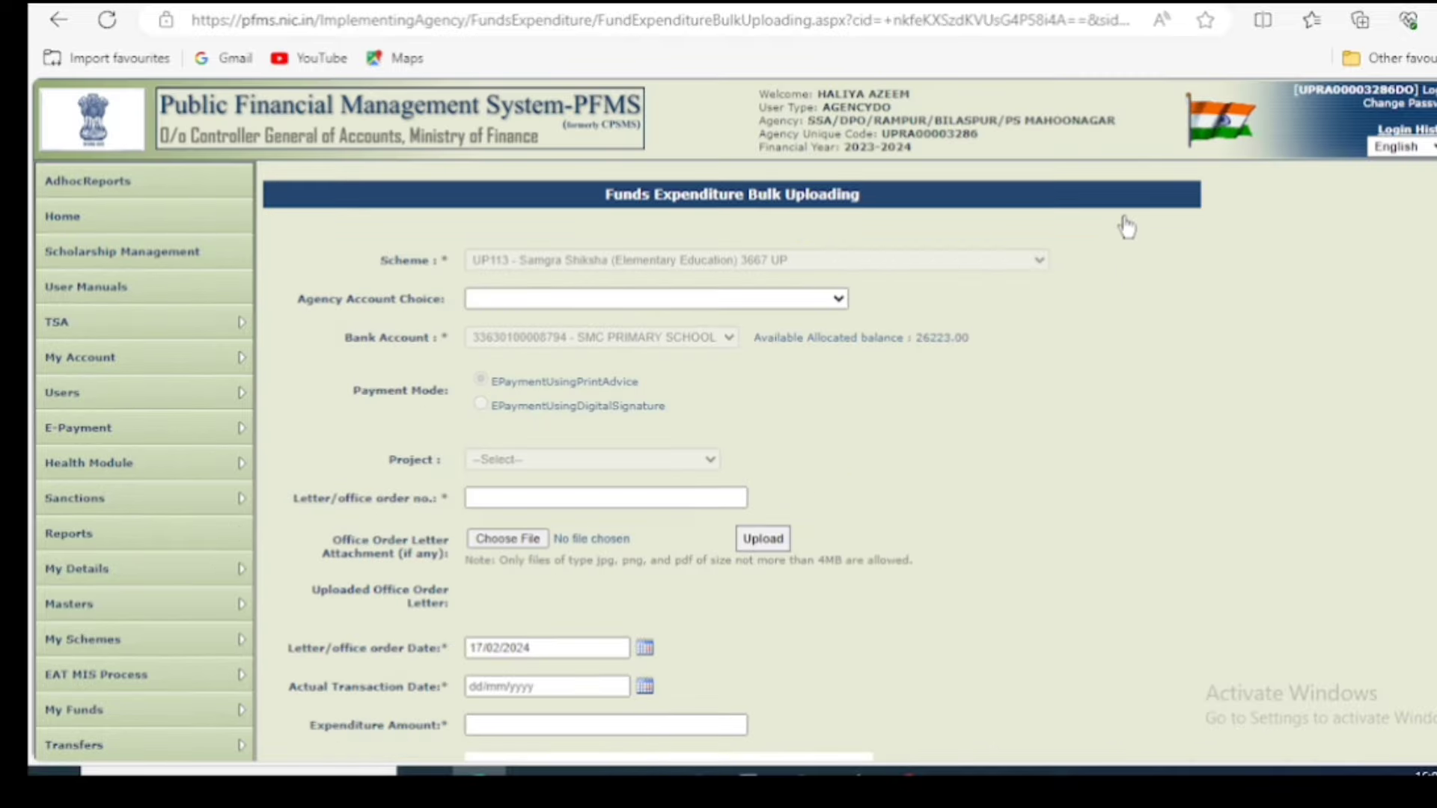
- Enter the letter/office order number and set the actual transaction date to 17/02/2024
{"action": "scroll", "coordinate": [1126, 226], "scroll_direction": "down", "scroll_amount": 1}
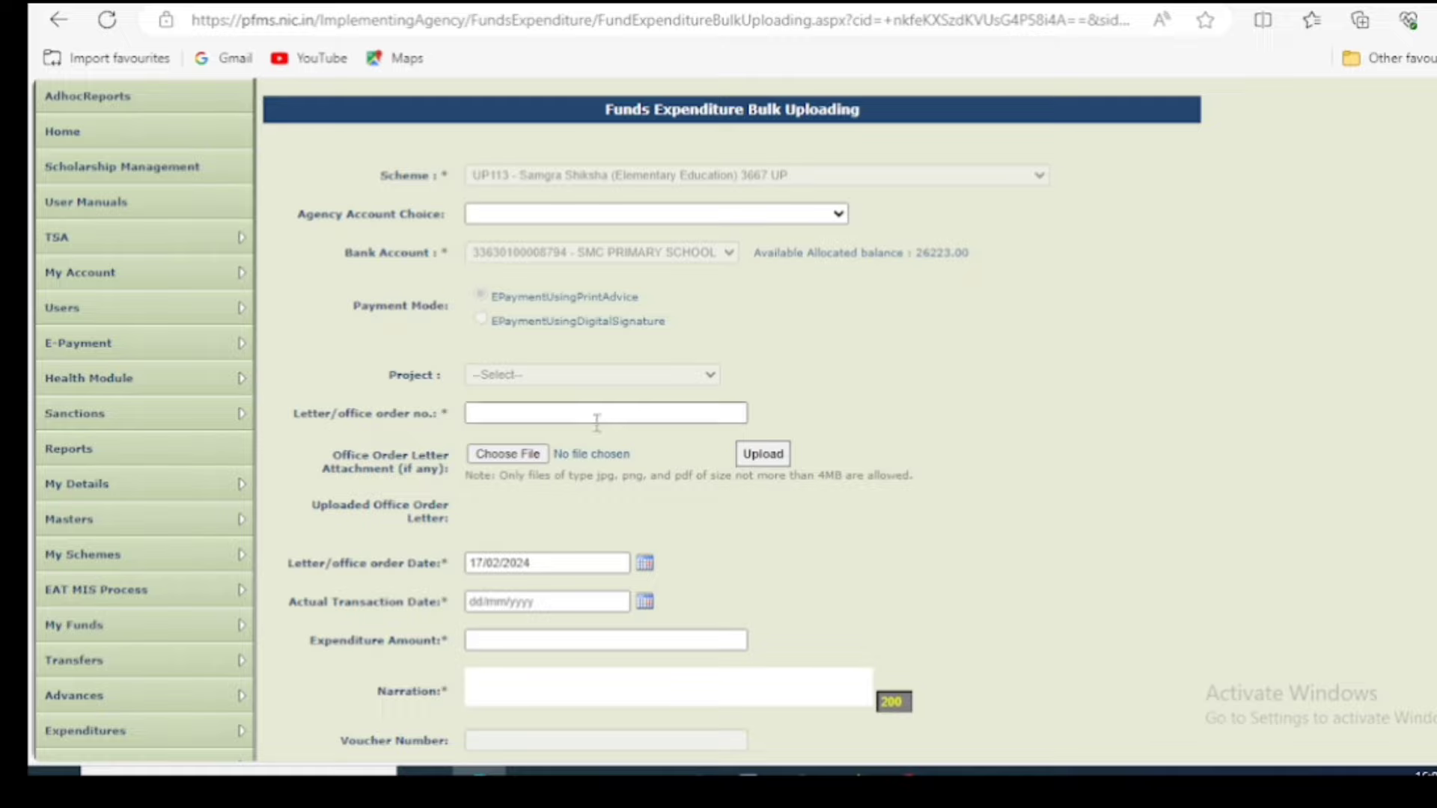
{"action": "type", "text": "PS"}
{"action": "type", "text": "BWM"}
{"action": "key", "text": "BackSpace"}
{"action": "key", "text": "BackSpace"}
{"action": "key", "text": "BackSpace"}
{"action": "key", "text": "BackSpace"}
{"action": "key", "text": "BackSpace"}
{"action": "type", "text": "PSM"}
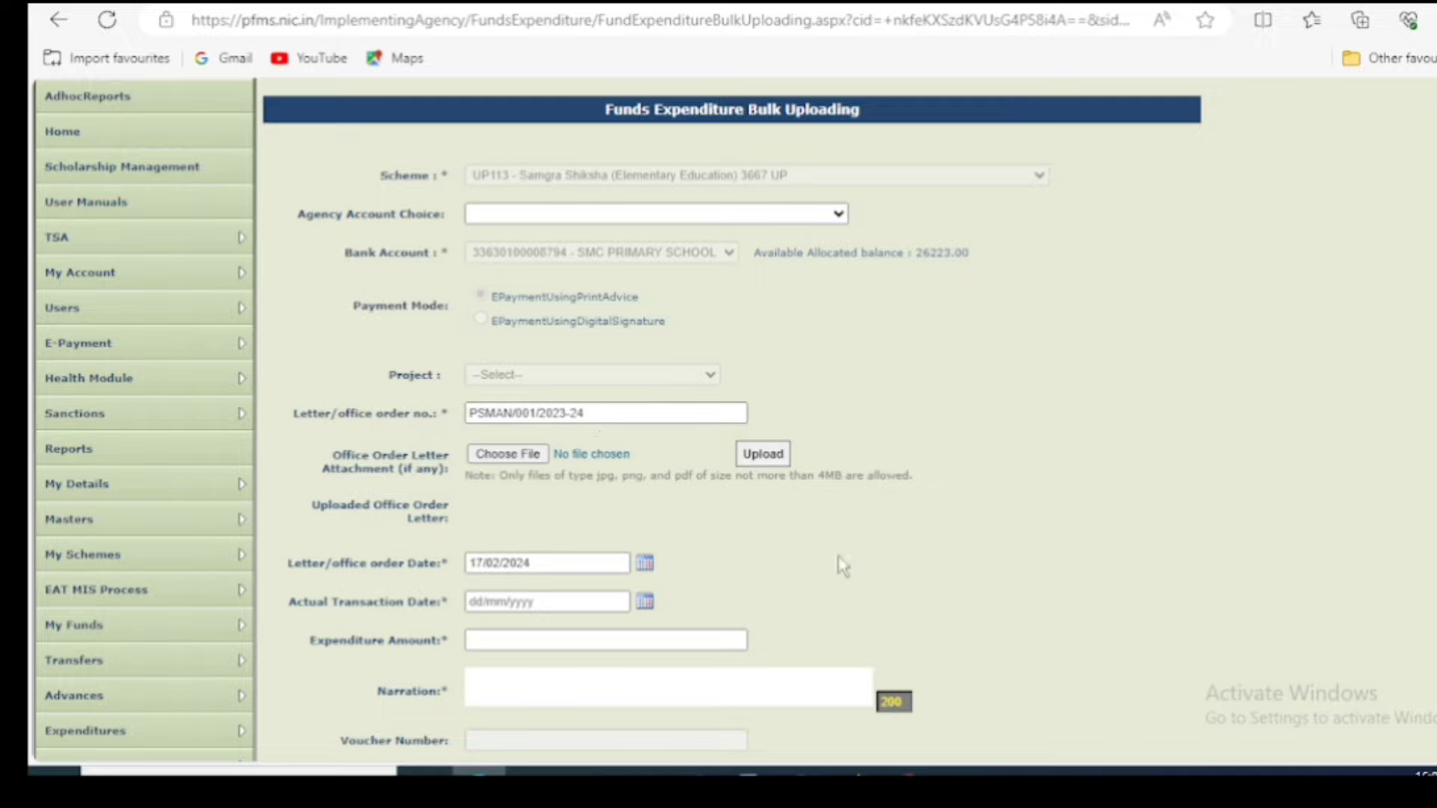
{"action": "left_click", "coordinate": [645, 602]}
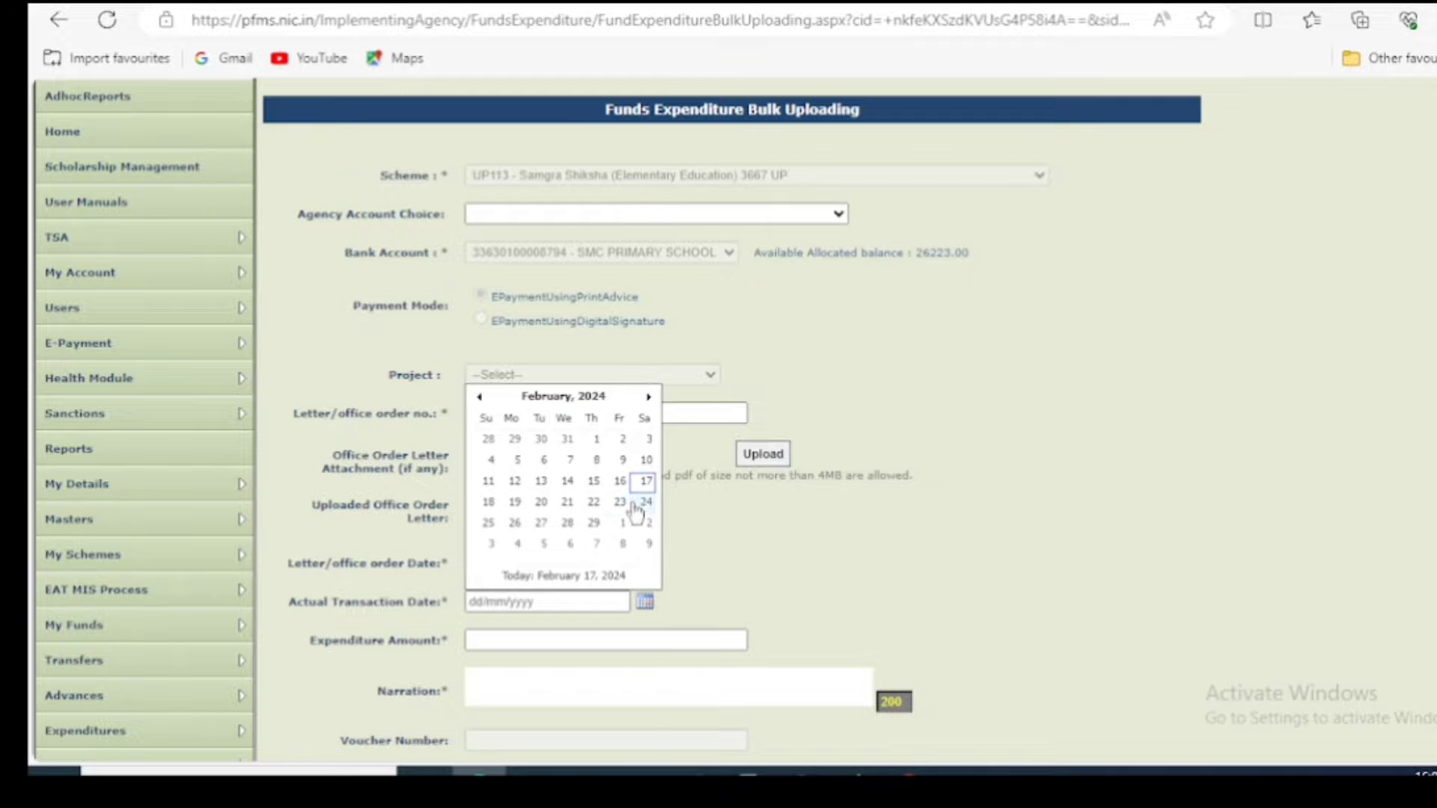
{"action": "left_click", "coordinate": [645, 481]}
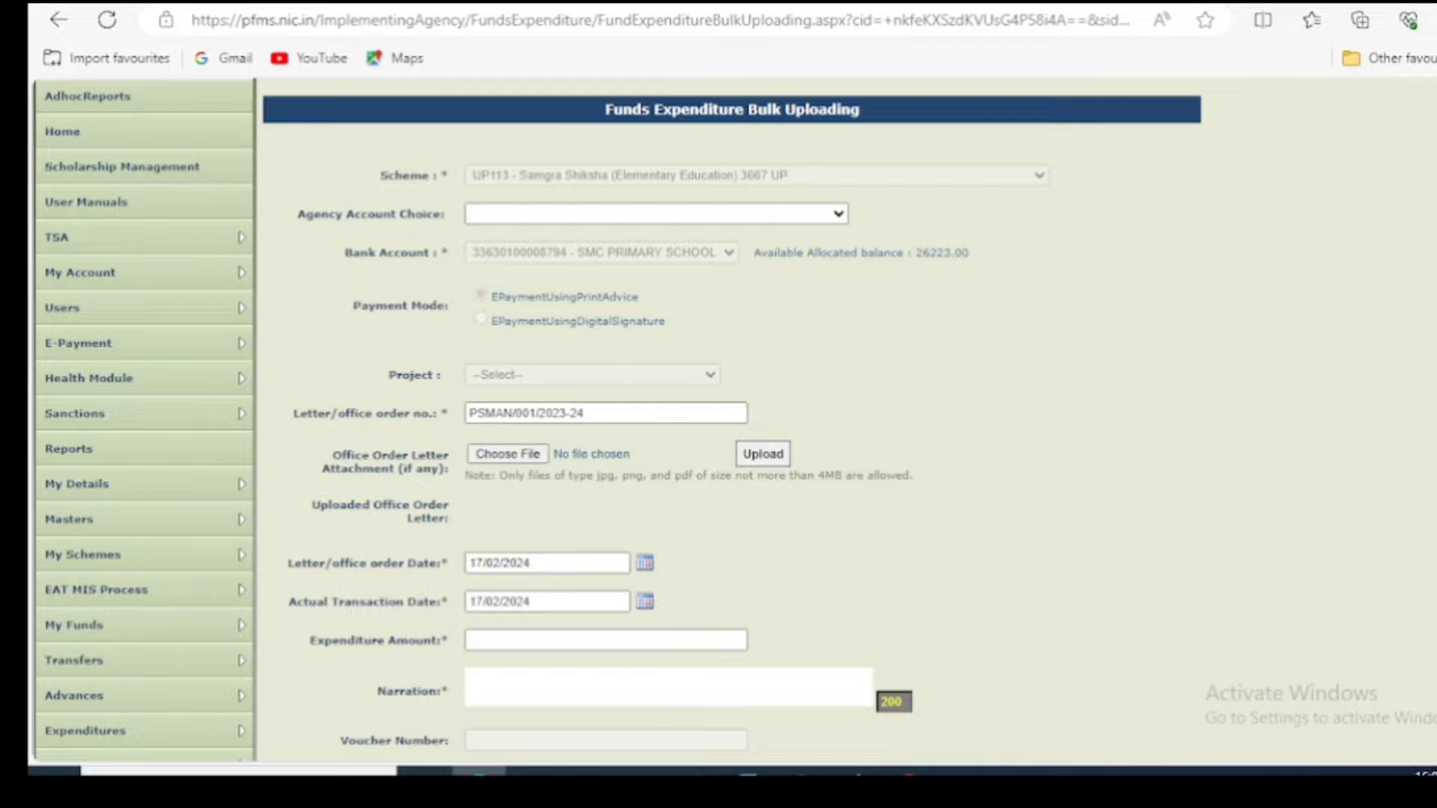
- Set the expenditure amount to 1223 and enter HOUSE HOLD AND MATA as the narration
{"action": "scroll", "coordinate": [663, 483], "scroll_direction": "down", "scroll_amount": 3}
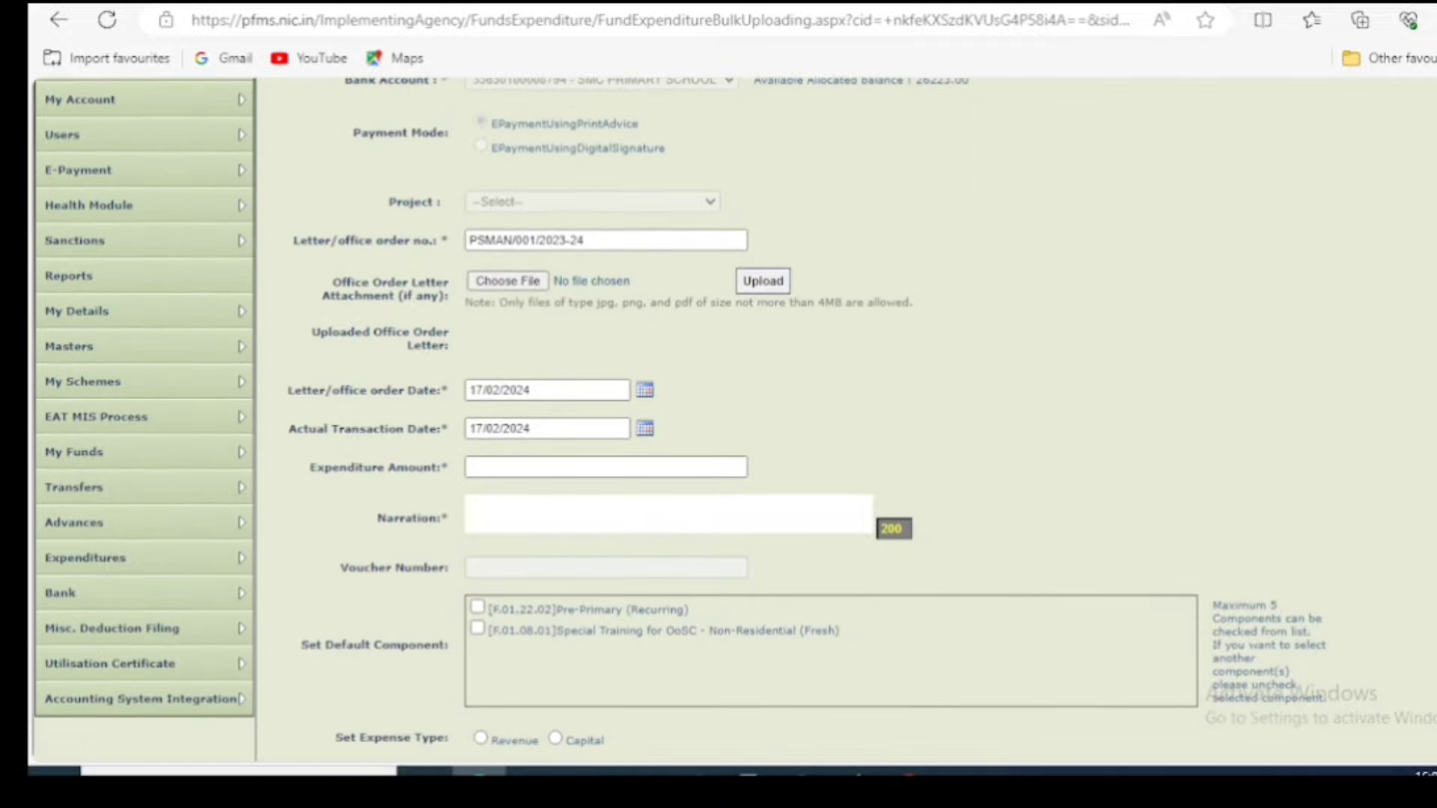
{"action": "left_click", "coordinate": [621, 469]}
{"action": "type", "text": "23"}
{"action": "type", "text": "HOUSE "}
{"action": "type", "text": "HOLD AND "}
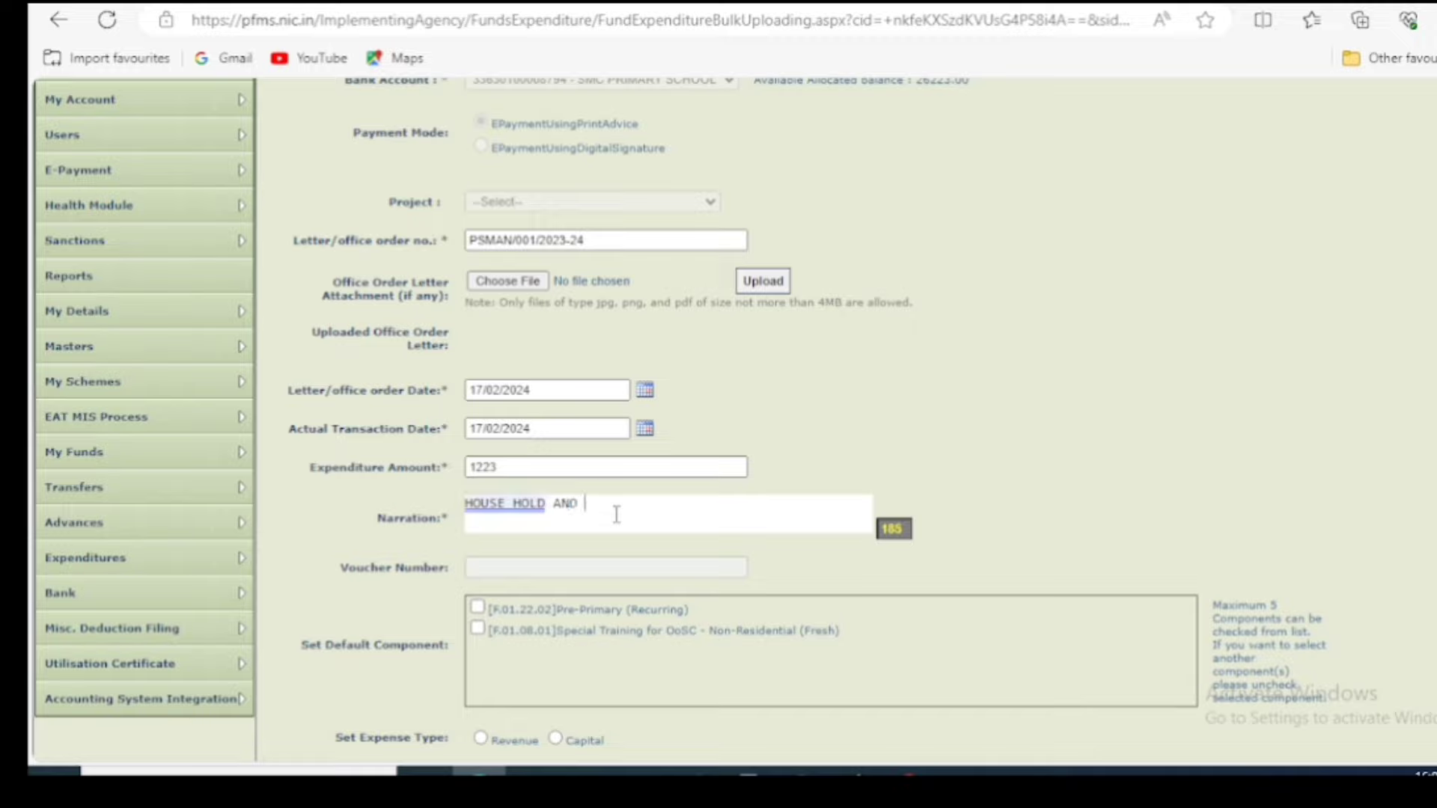
{"action": "type", "text": "MATA"}
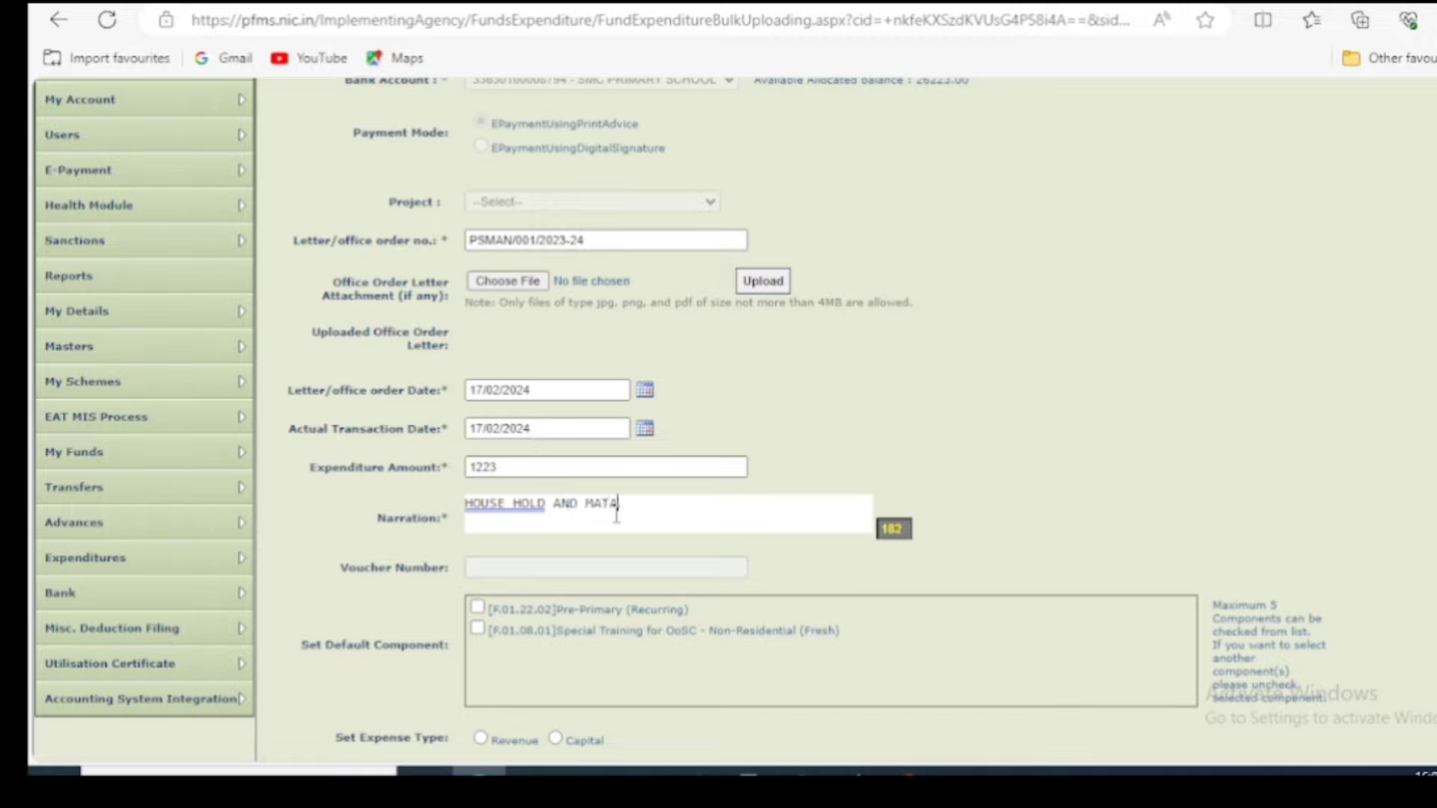
- Set Pre-Primary (Recurring) and Special Training for OoSC - Non-Residential (Fresh) as default components, with Revenue as the expense type
{"action": "left_click", "coordinate": [478, 607]}
{"action": "left_click", "coordinate": [478, 630]}
{"action": "scroll", "coordinate": [719, 419], "scroll_direction": "down", "scroll_amount": 3}
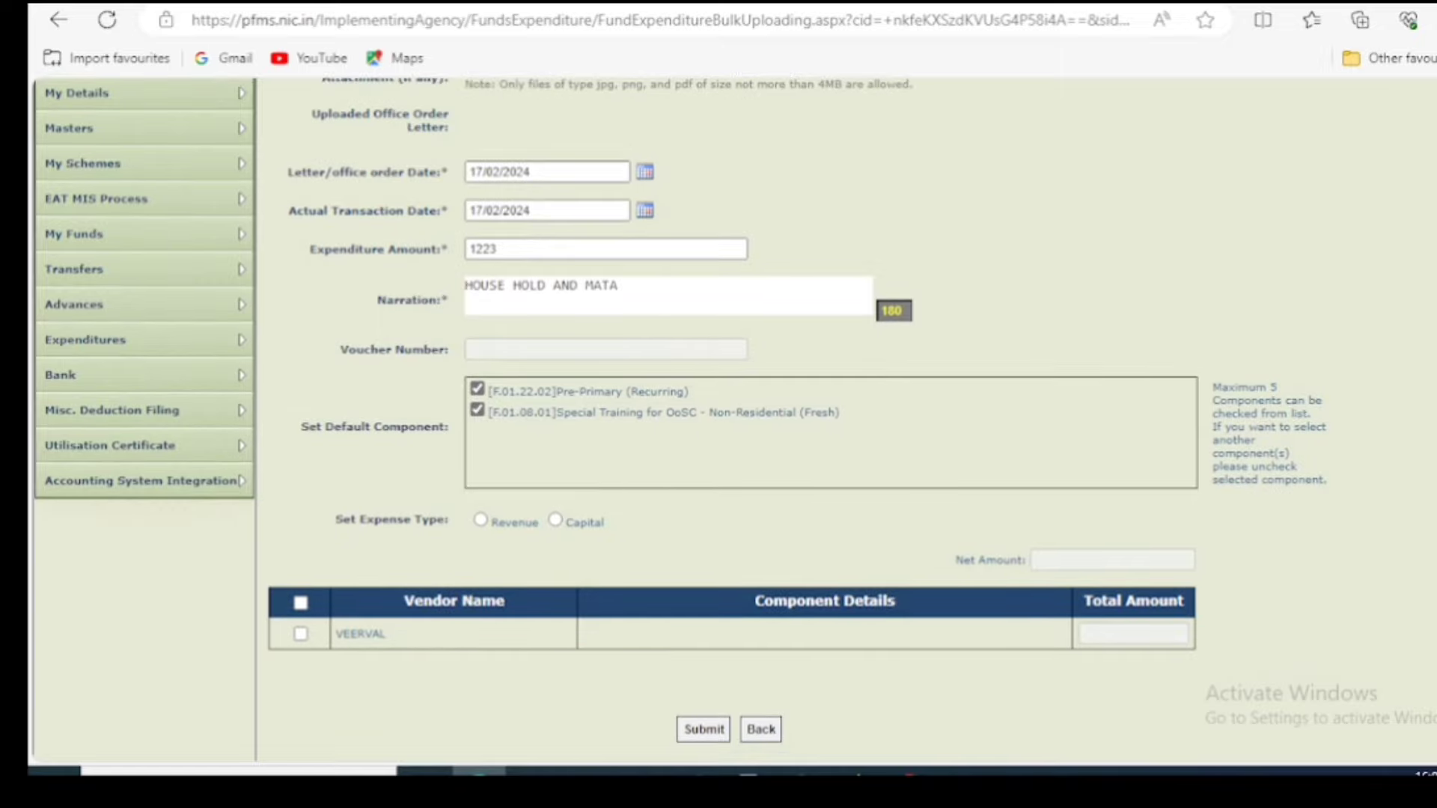
{"action": "left_click", "coordinate": [481, 520]}
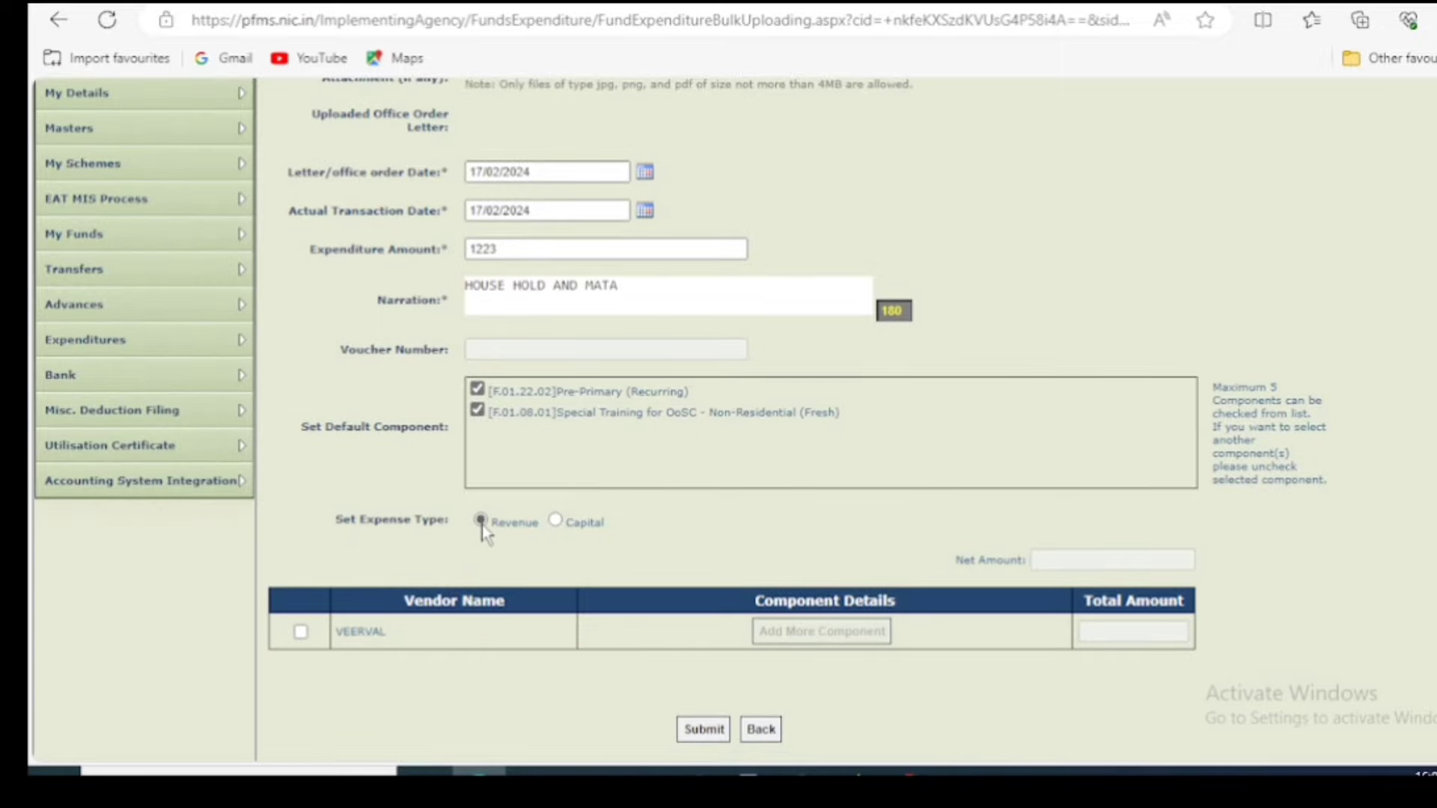
- Include the listed vendor and allocate 1000 to the Pre-Primary component and 223 to the Special Training component
{"action": "left_click", "coordinate": [300, 632]}
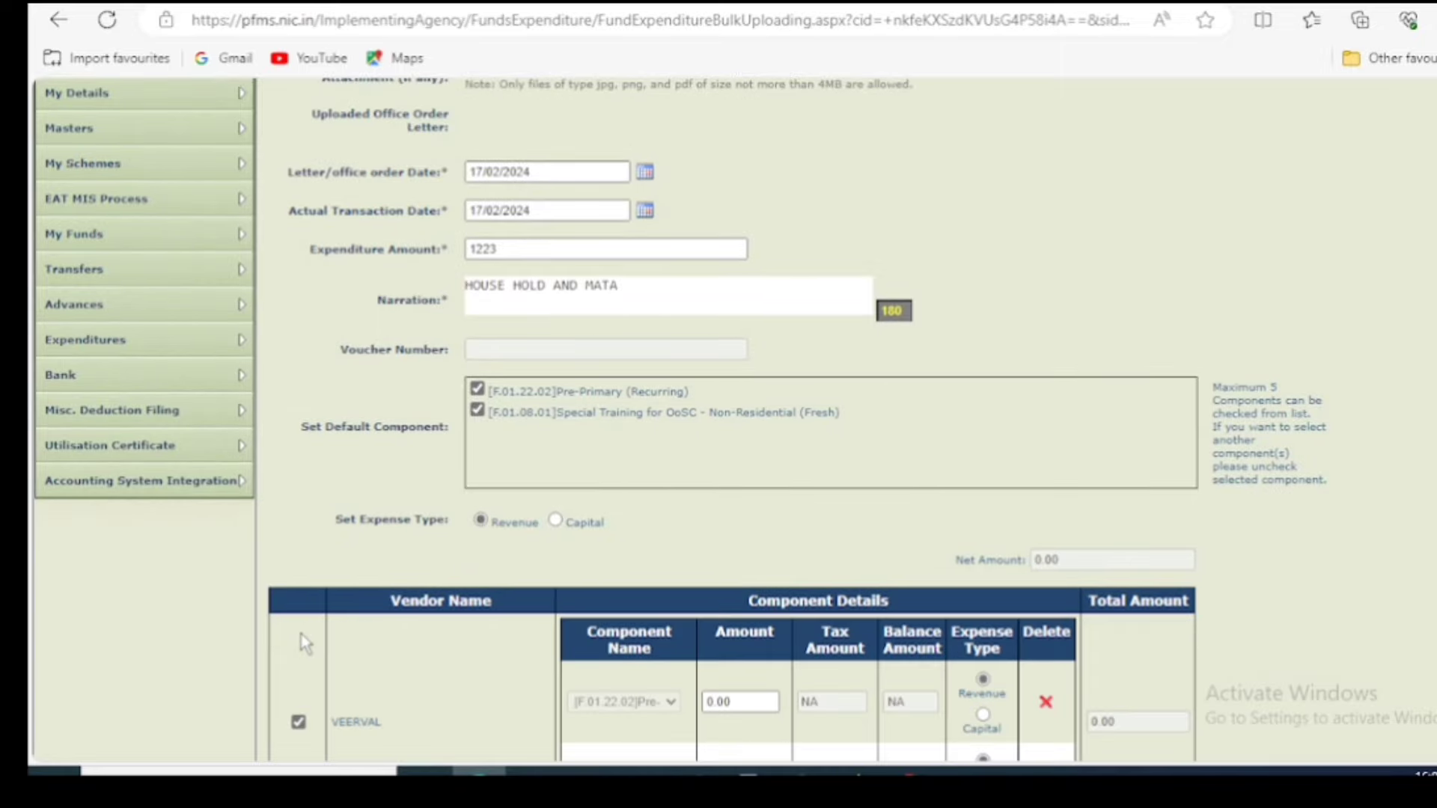
{"action": "scroll", "coordinate": [853, 579], "scroll_direction": "down", "scroll_amount": 2}
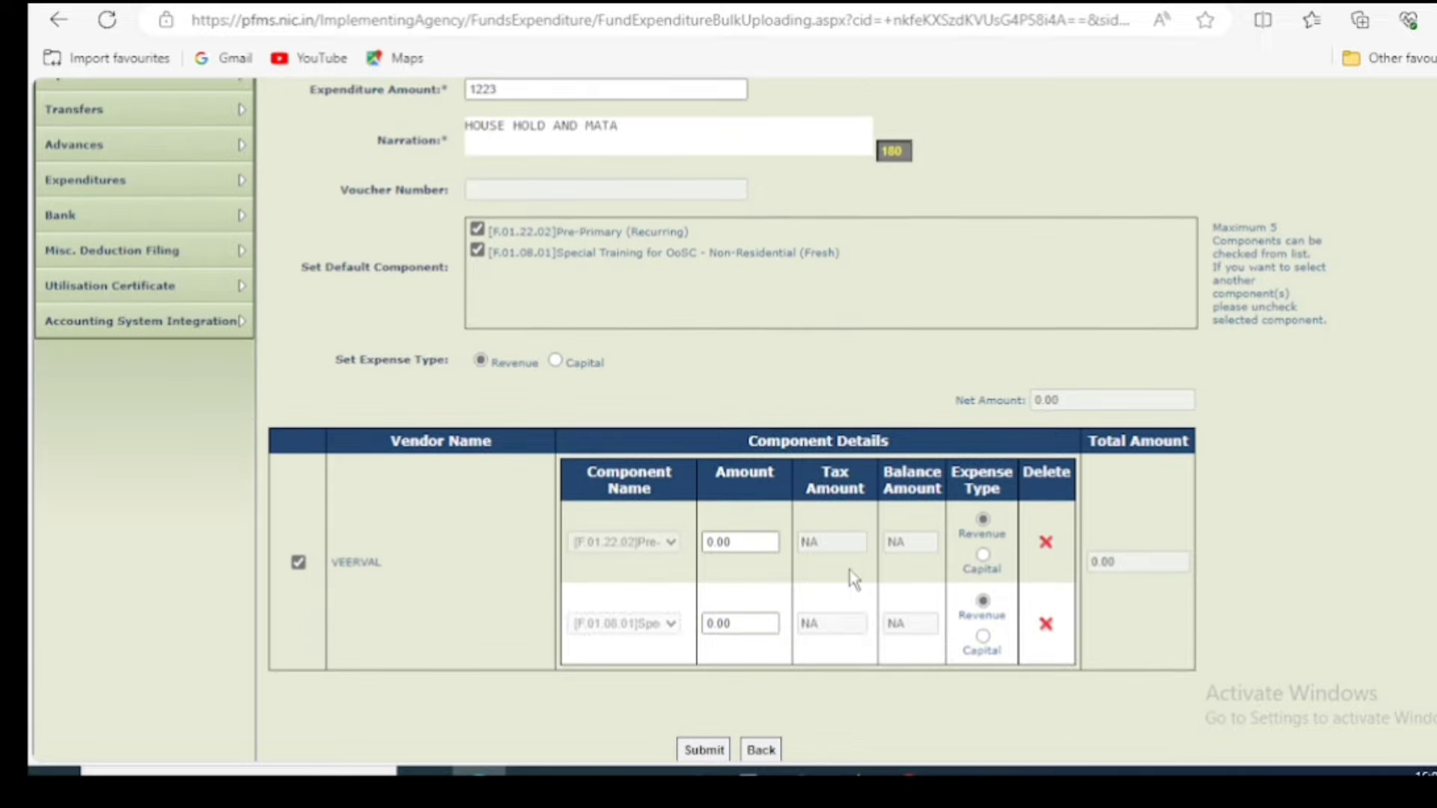
{"action": "left_click", "coordinate": [755, 541]}
{"action": "type", "text": "1000"}
{"action": "left_click", "coordinate": [751, 624]}
{"action": "type", "text": "223"}
{"action": "left_click", "coordinate": [1317, 571]}
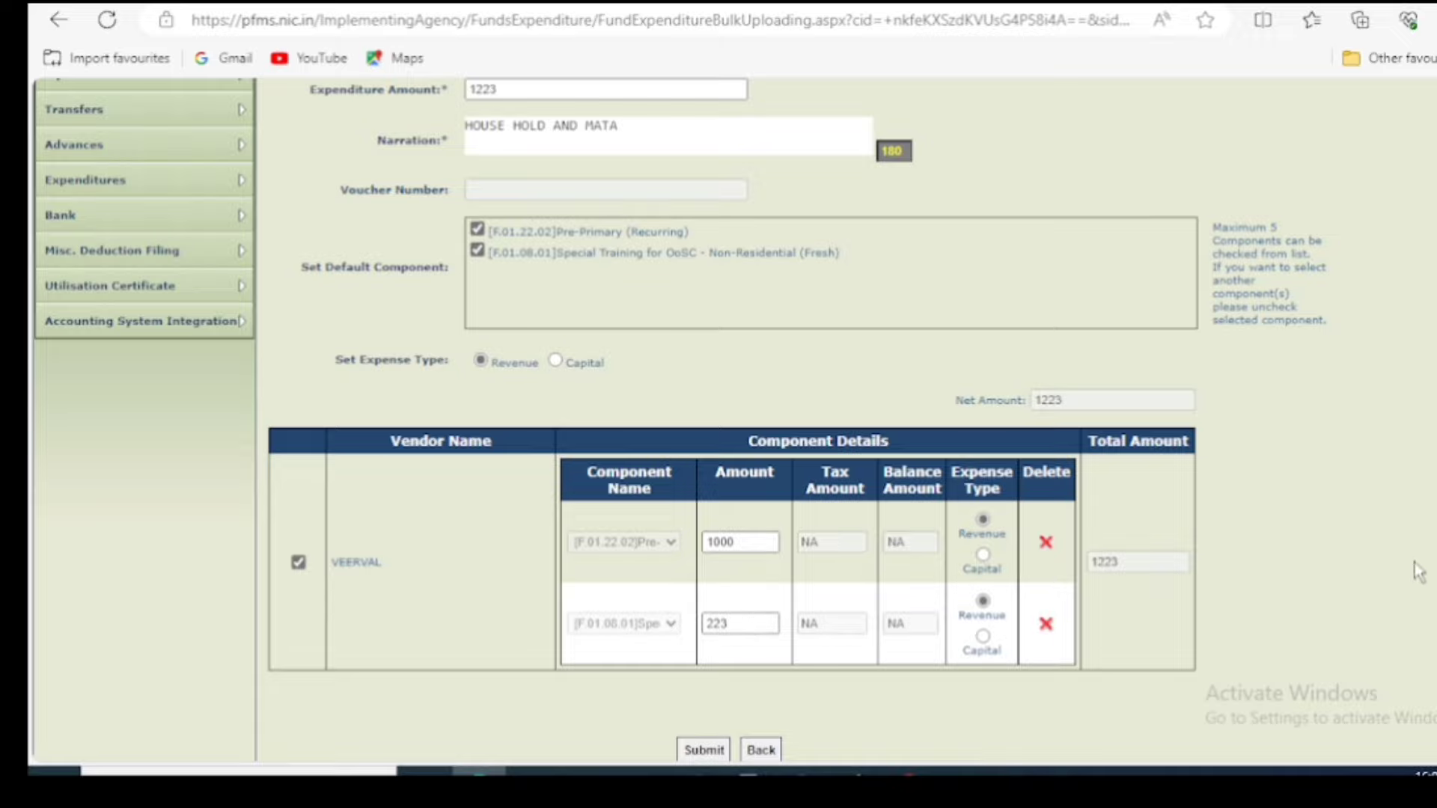
{"action": "scroll", "coordinate": [718, 419], "scroll_direction": "up", "scroll_amount": 8}
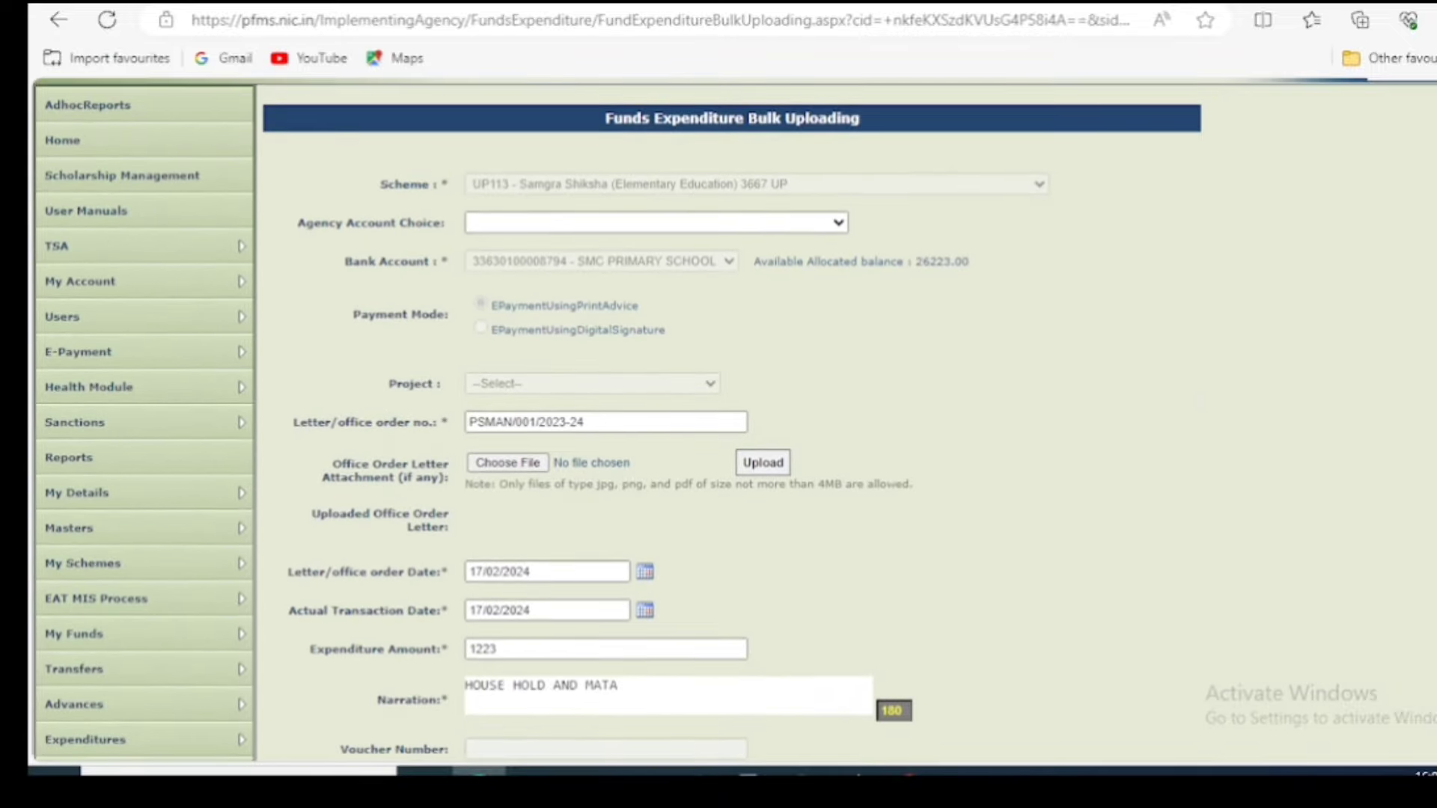
{"action": "scroll", "coordinate": [718, 419], "scroll_direction": "down", "scroll_amount": 2}
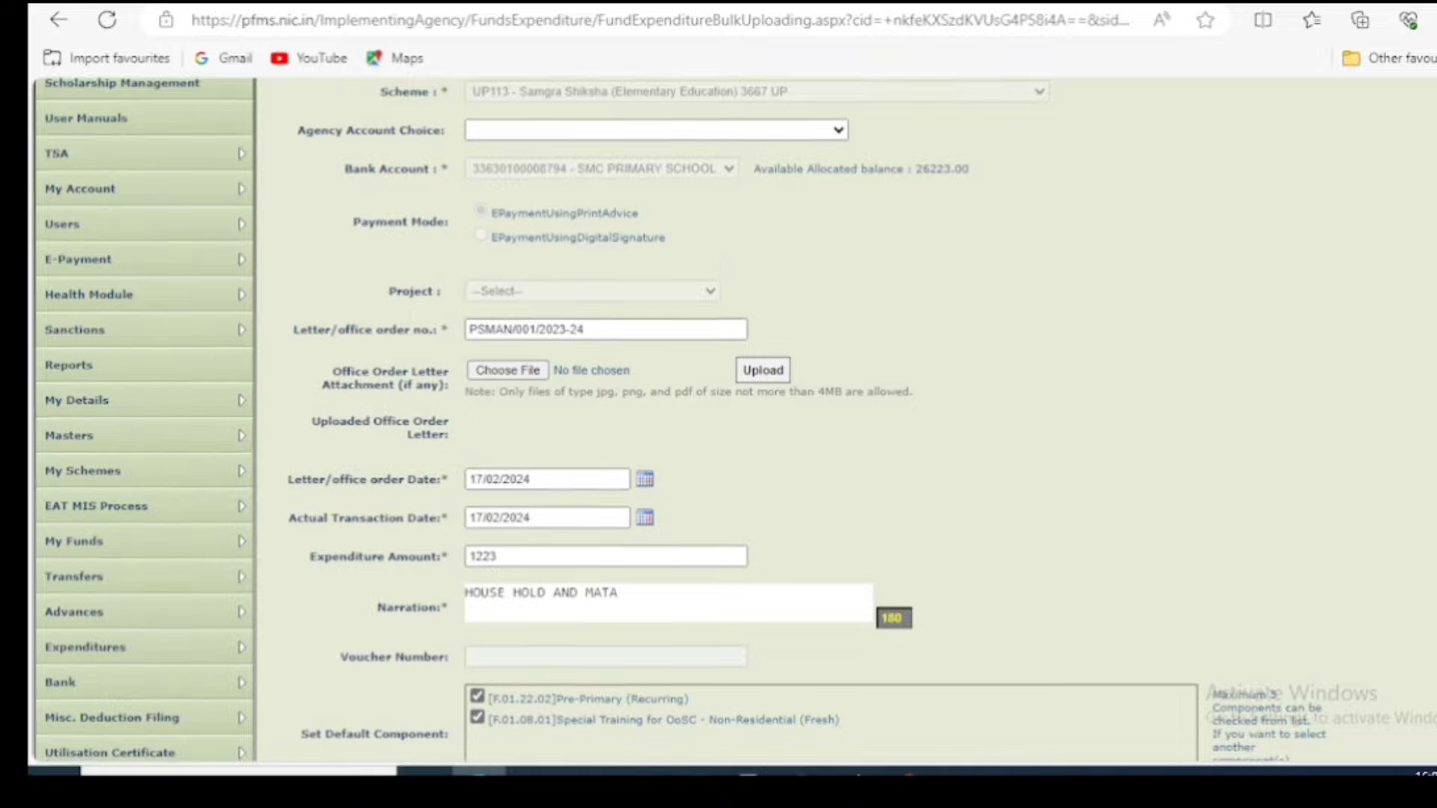
- Submit the completed fund expenditure, acknowledge the voucher notice, and proceed to its payee details
{"action": "scroll", "coordinate": [719, 419], "scroll_direction": "down", "scroll_amount": 5}
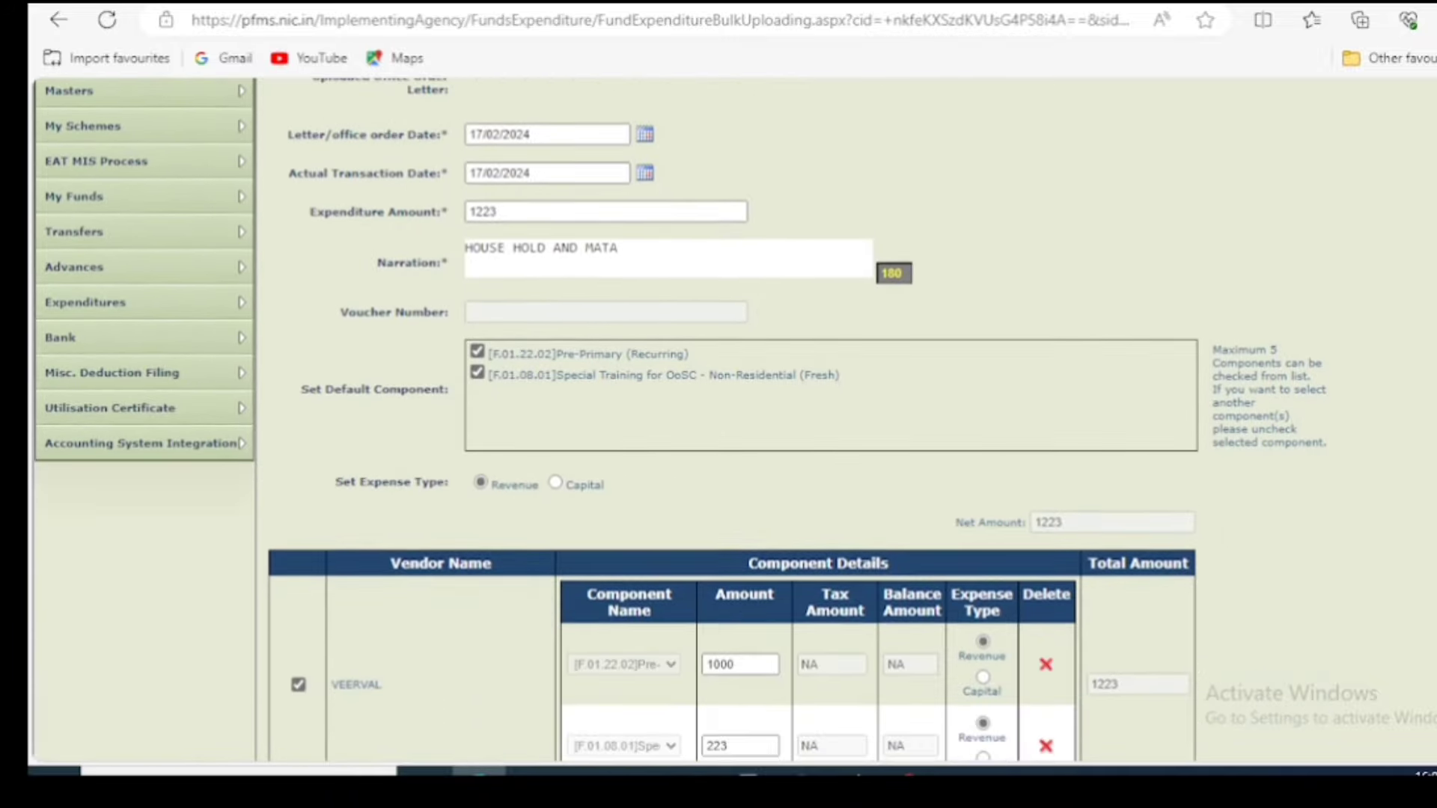
{"action": "scroll", "coordinate": [1070, 599], "scroll_direction": "down", "scroll_amount": 1}
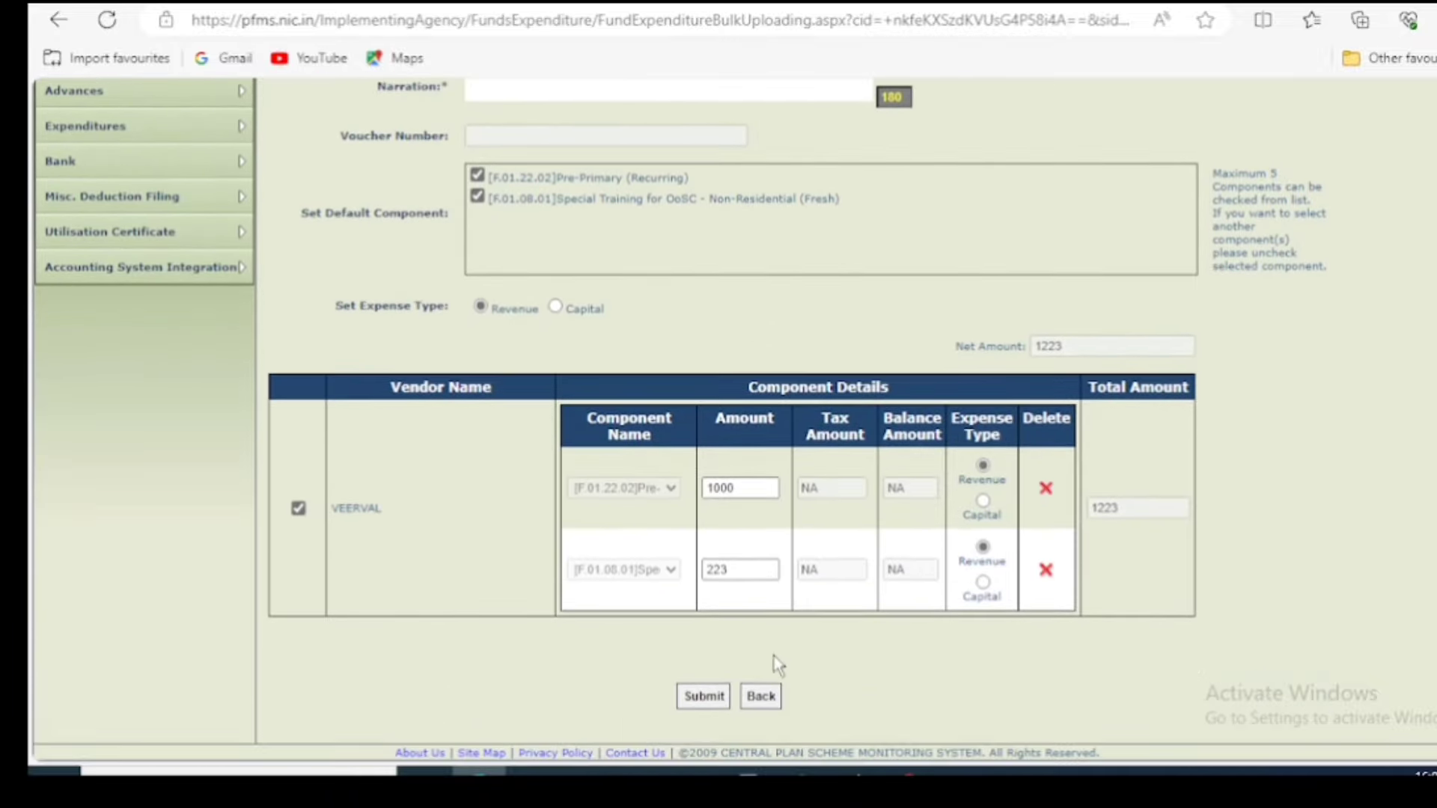
{"action": "left_click", "coordinate": [704, 698]}
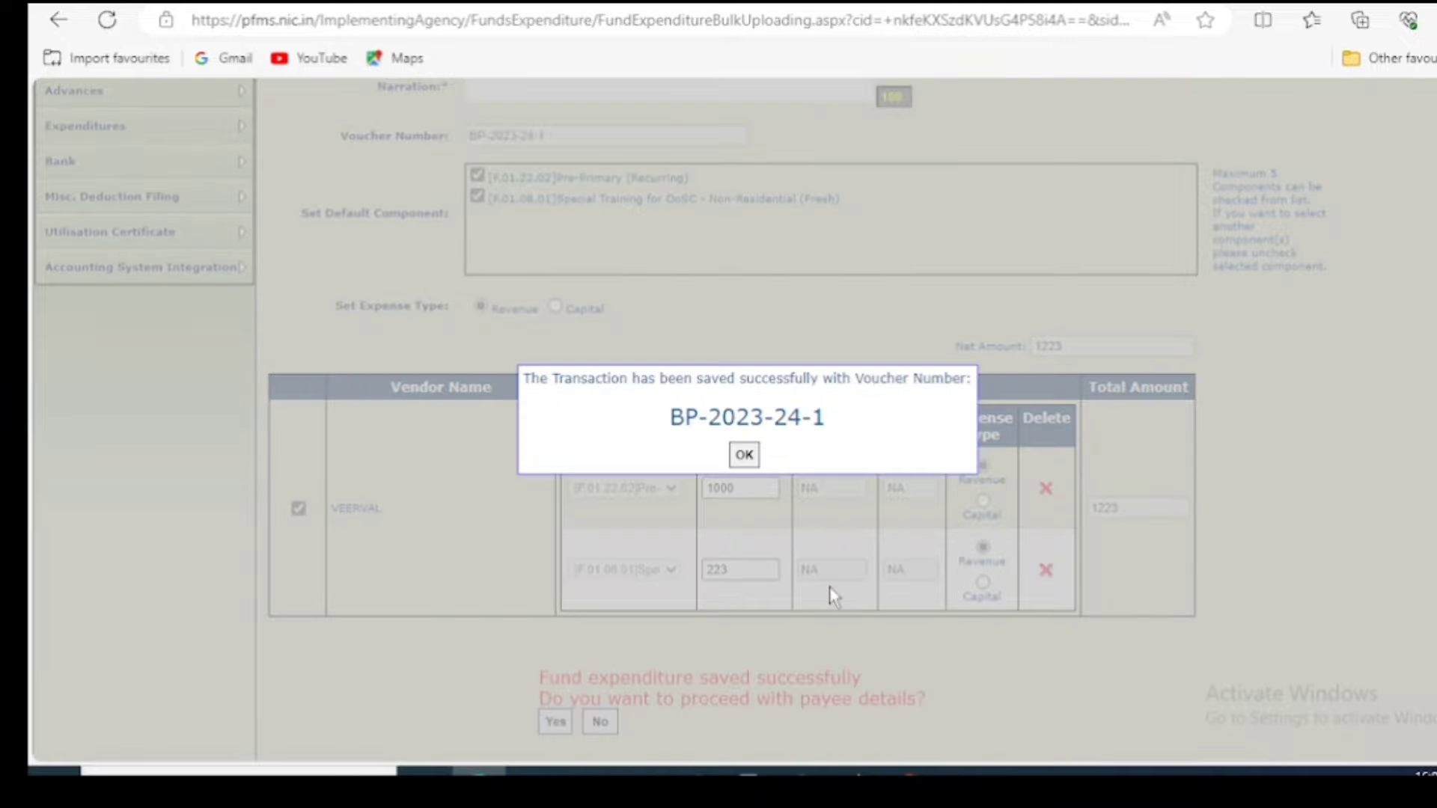
{"action": "left_click", "coordinate": [743, 454]}
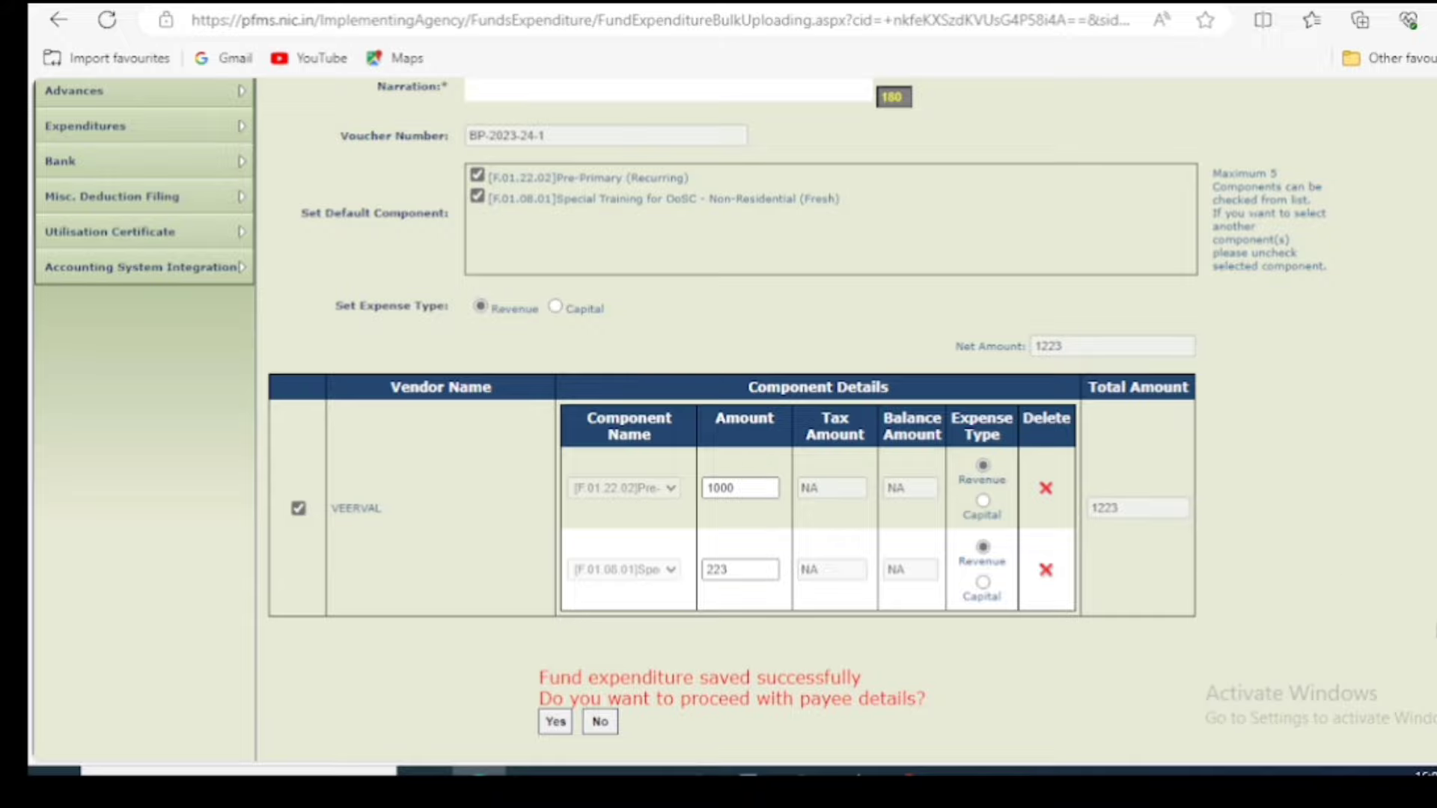
{"action": "scroll", "coordinate": [733, 419], "scroll_direction": "down", "scroll_amount": 1}
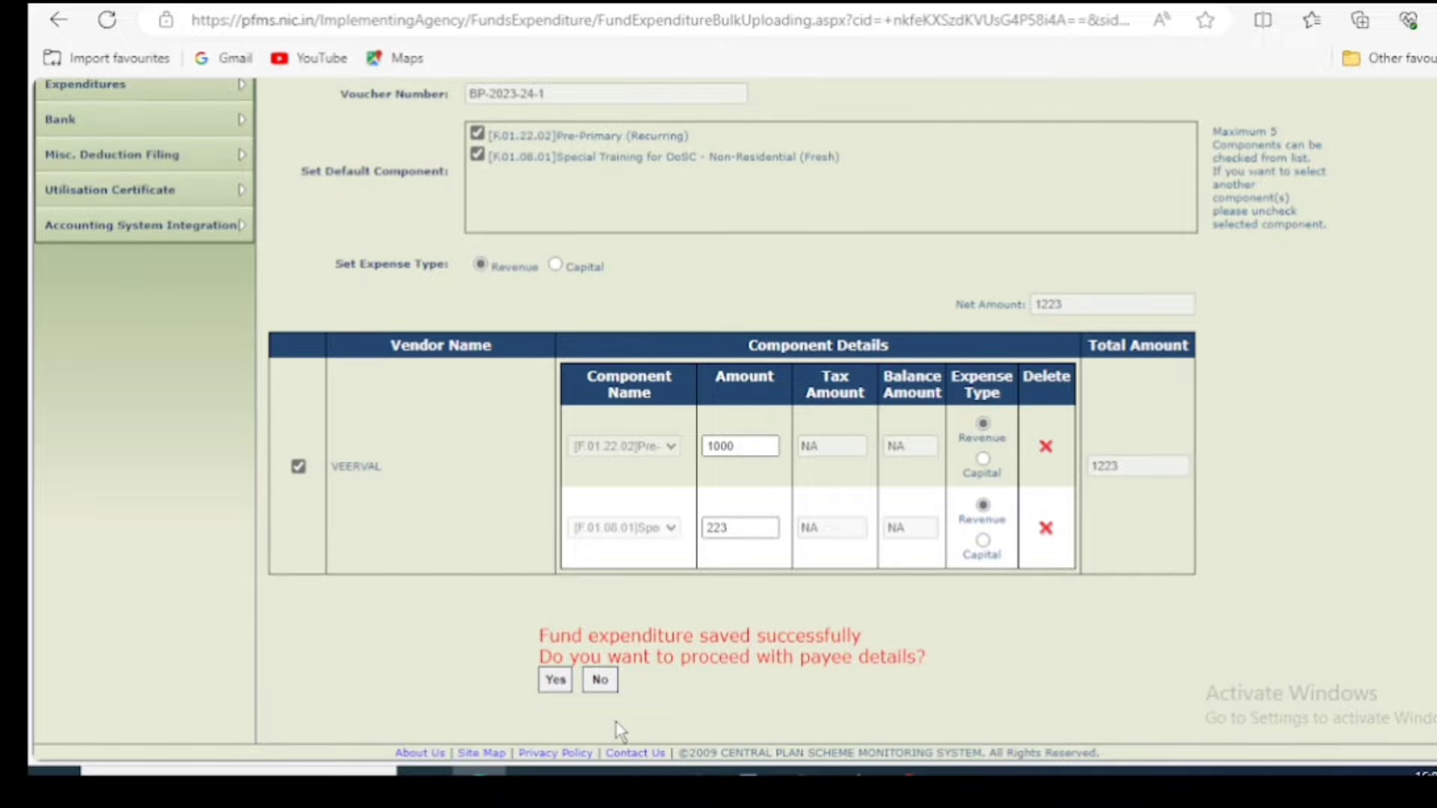
{"action": "left_click", "coordinate": [552, 681]}
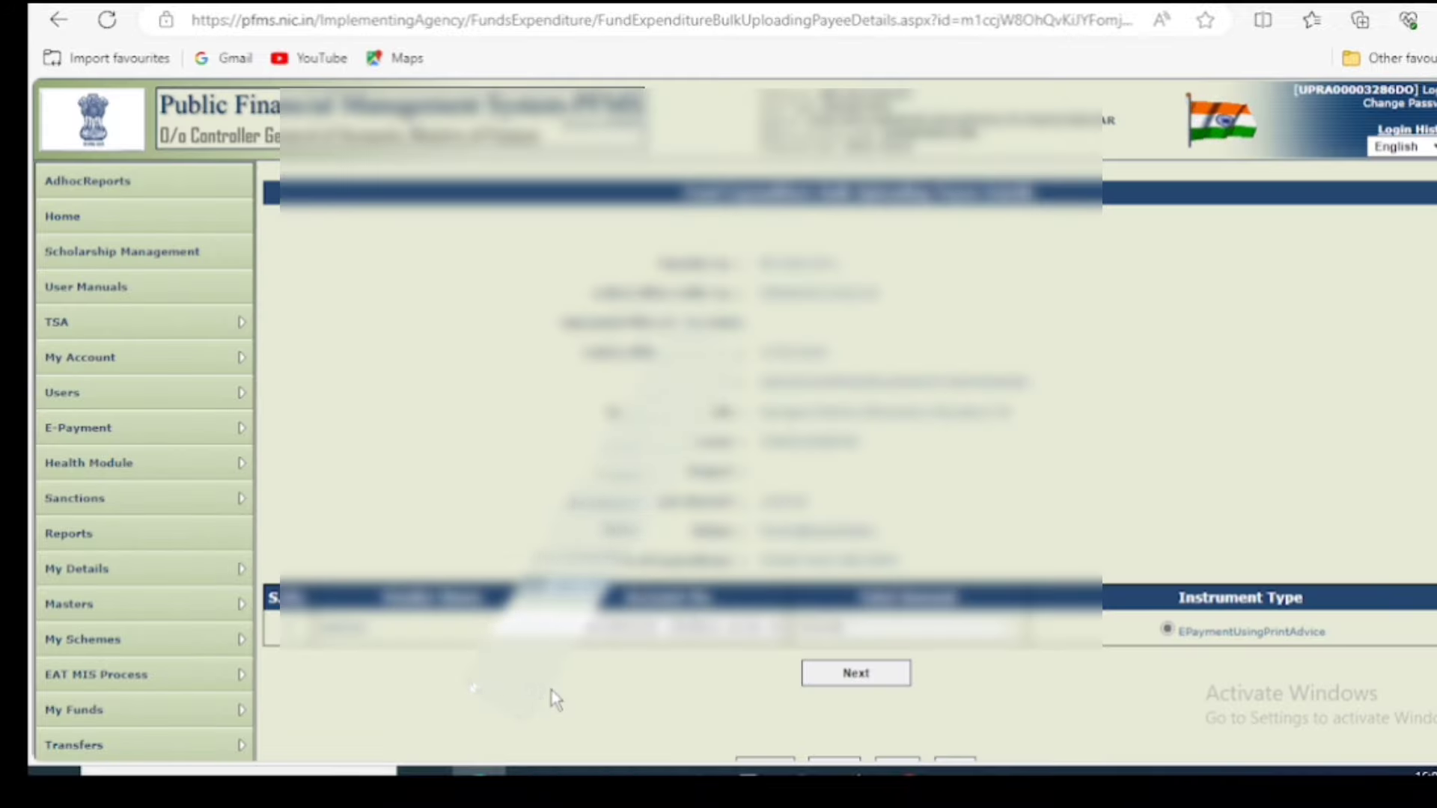
- Open the vendor's e-payment details, enter HOUSE HOLD AND MATA as the passbook narration, and confirm the payee details
{"action": "scroll", "coordinate": [554, 699], "scroll_direction": "down", "scroll_amount": 2}
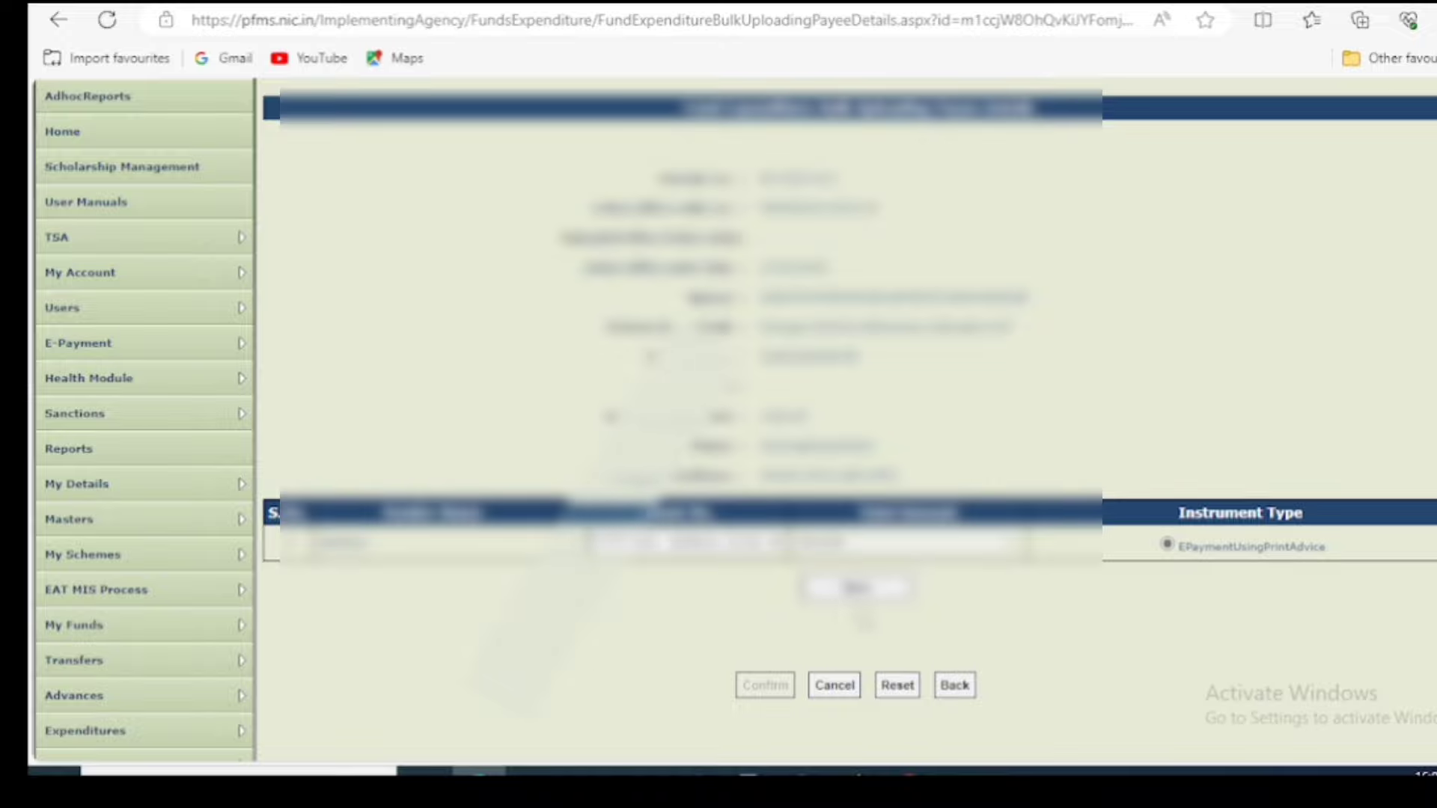
{"action": "left_click", "coordinate": [868, 595]}
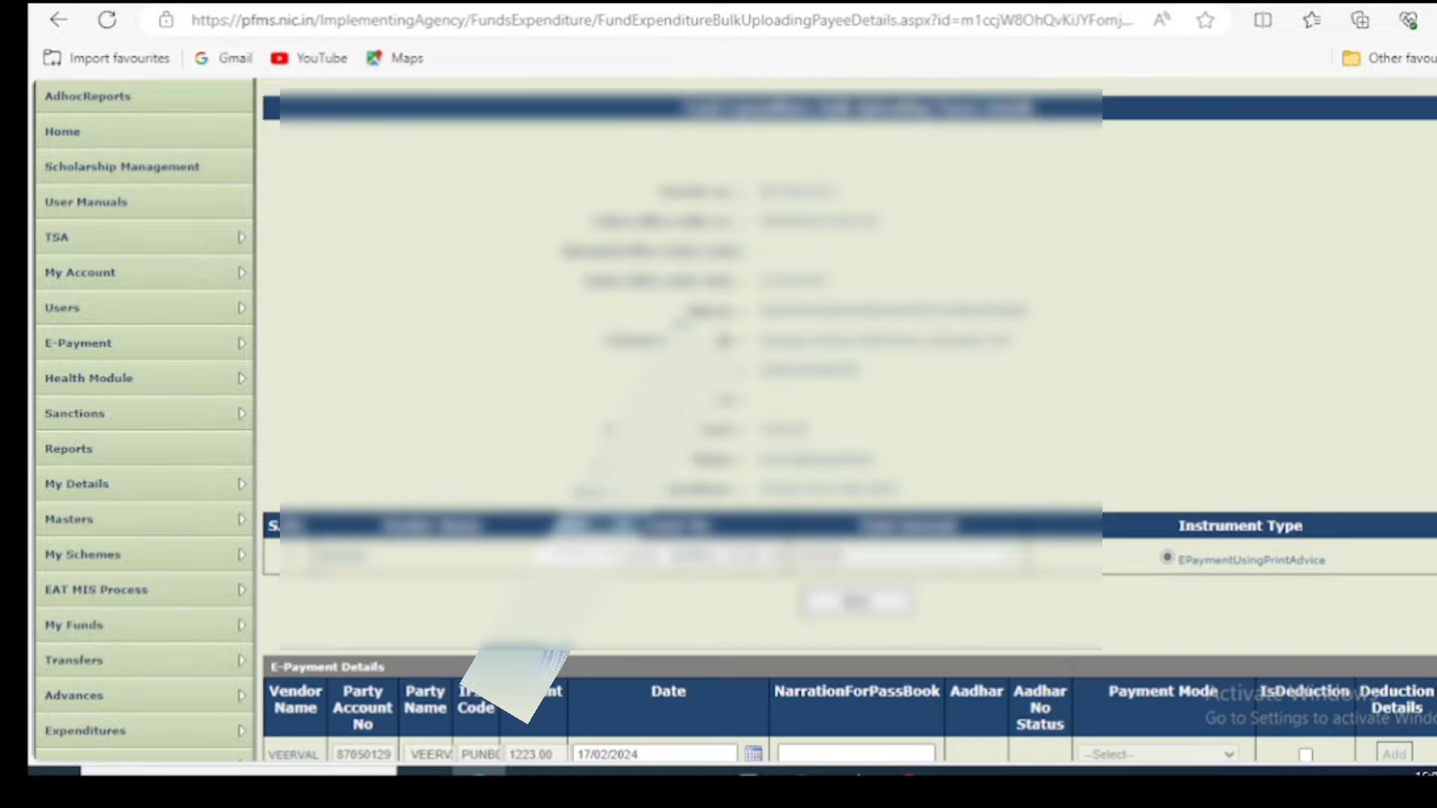
{"action": "scroll", "coordinate": [1033, 664], "scroll_direction": "down", "scroll_amount": 1}
{"action": "left_click", "coordinate": [922, 666]}
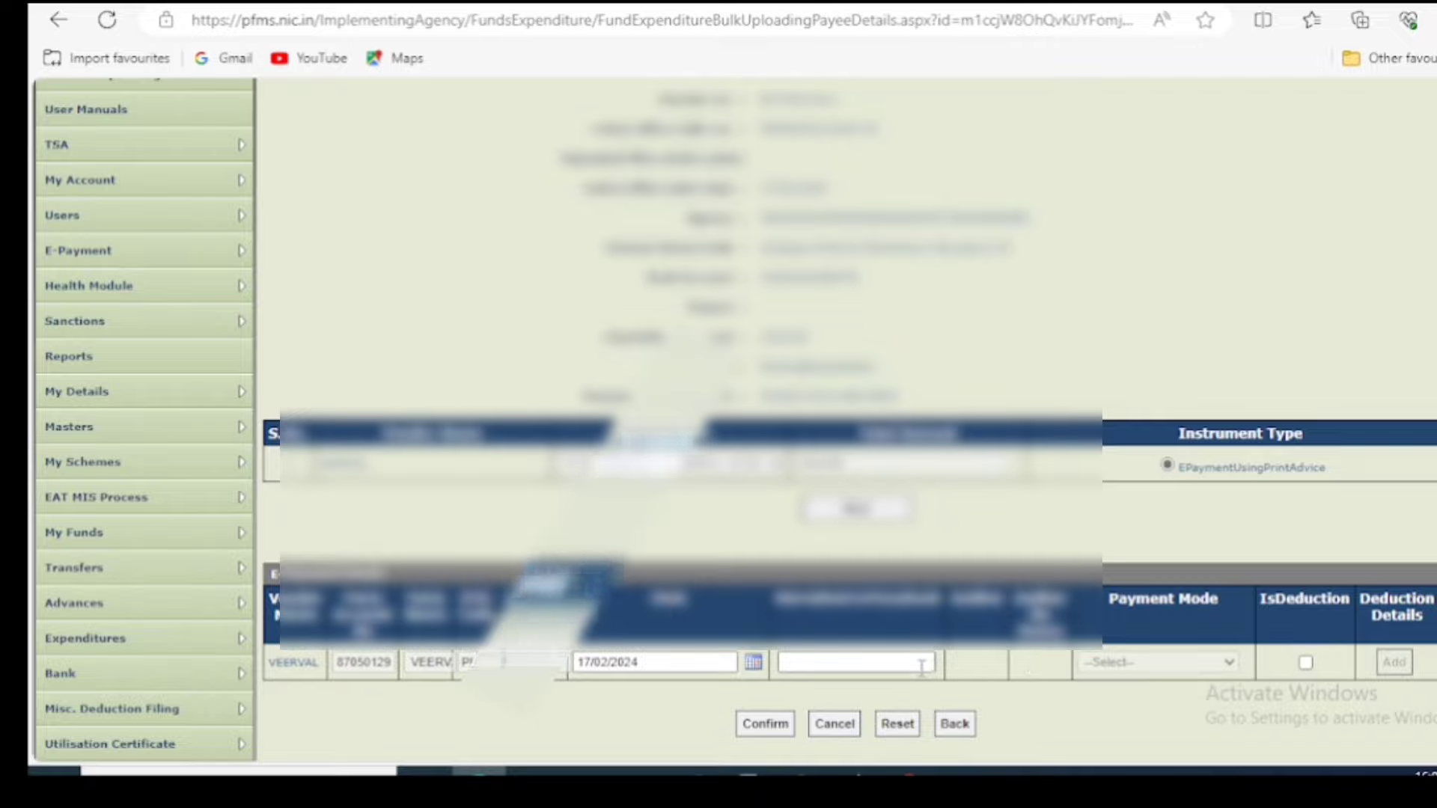
{"action": "type", "text": "HOUSE H"}
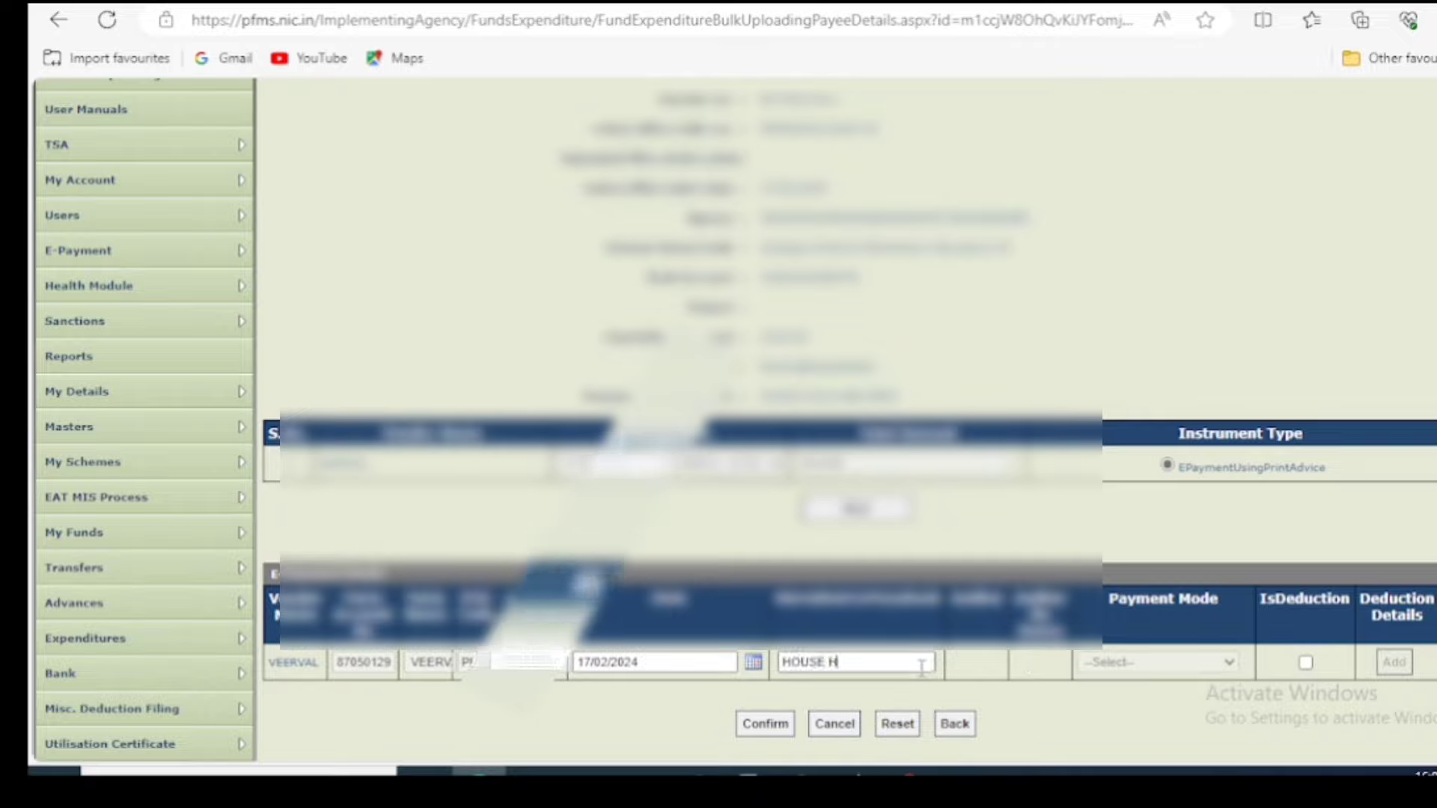
{"action": "type", "text": "OLD AN"}
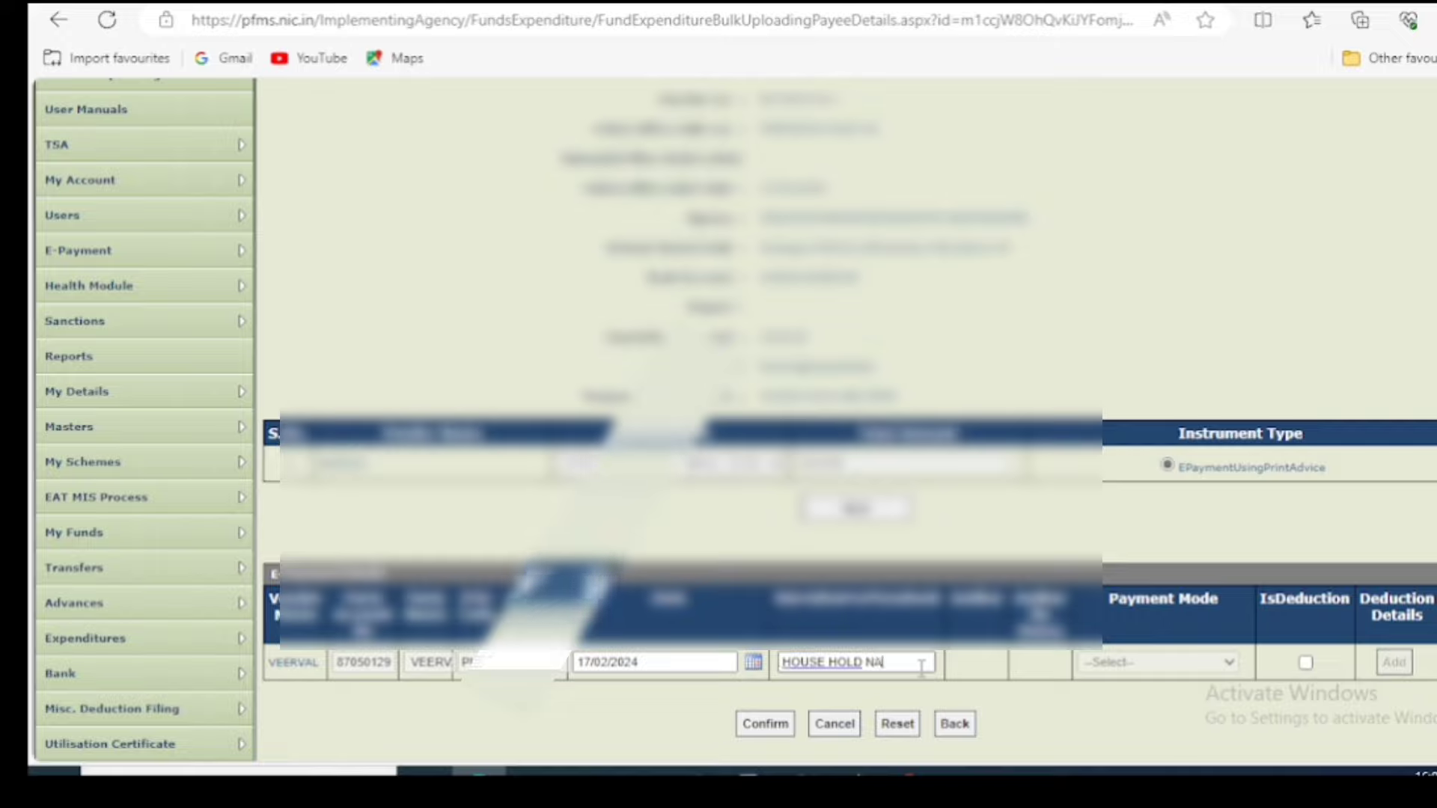
{"action": "key", "text": "BackSpace"}
{"action": "type", "text": "D M"}
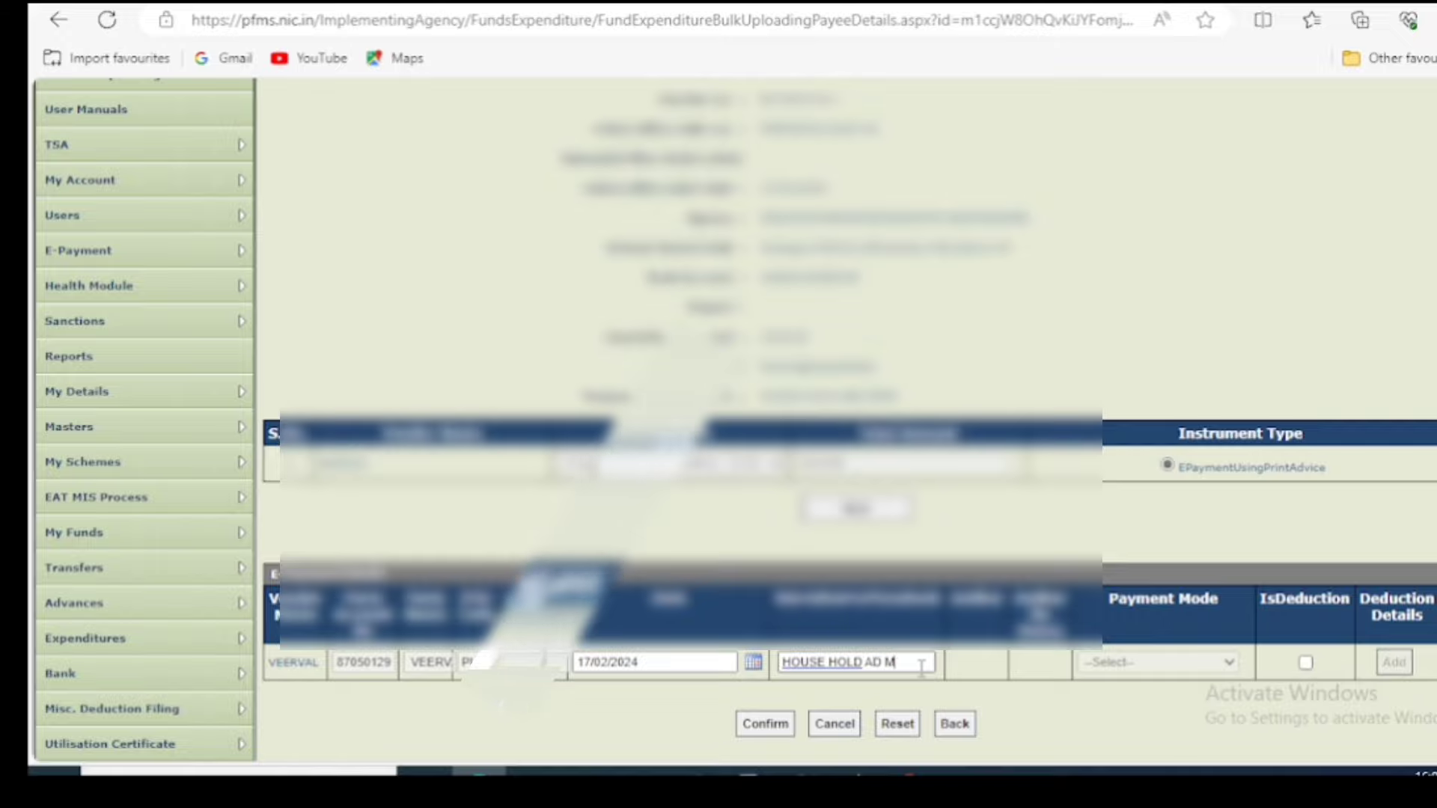
{"action": "type", "text": "ND MAIN"}
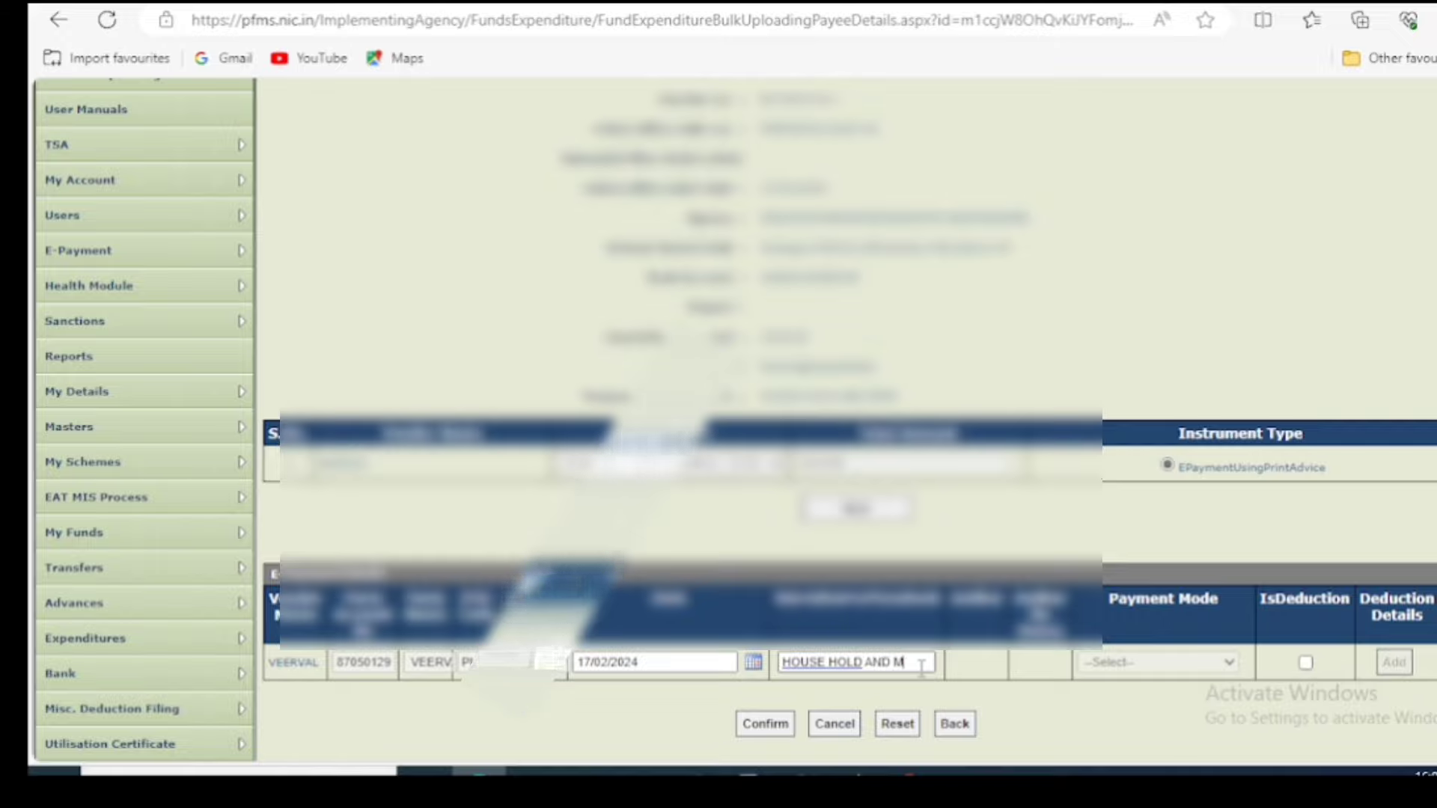
{"action": "left_click", "coordinate": [767, 727]}
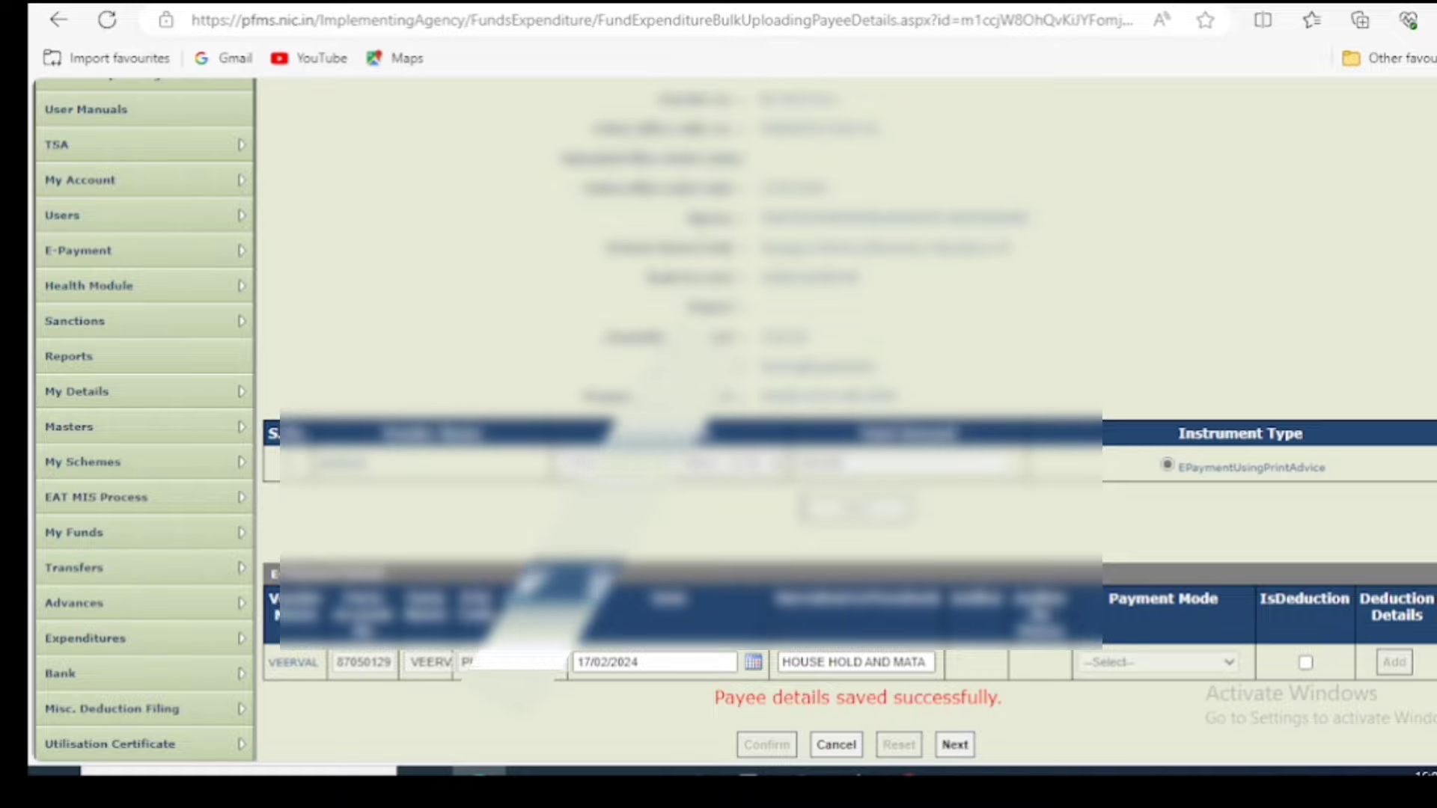
- Continue from the saved payee details to the expenditure summary and submit the transaction for approval
{"action": "scroll", "coordinate": [1339, 636], "scroll_direction": "down", "scroll_amount": 1}
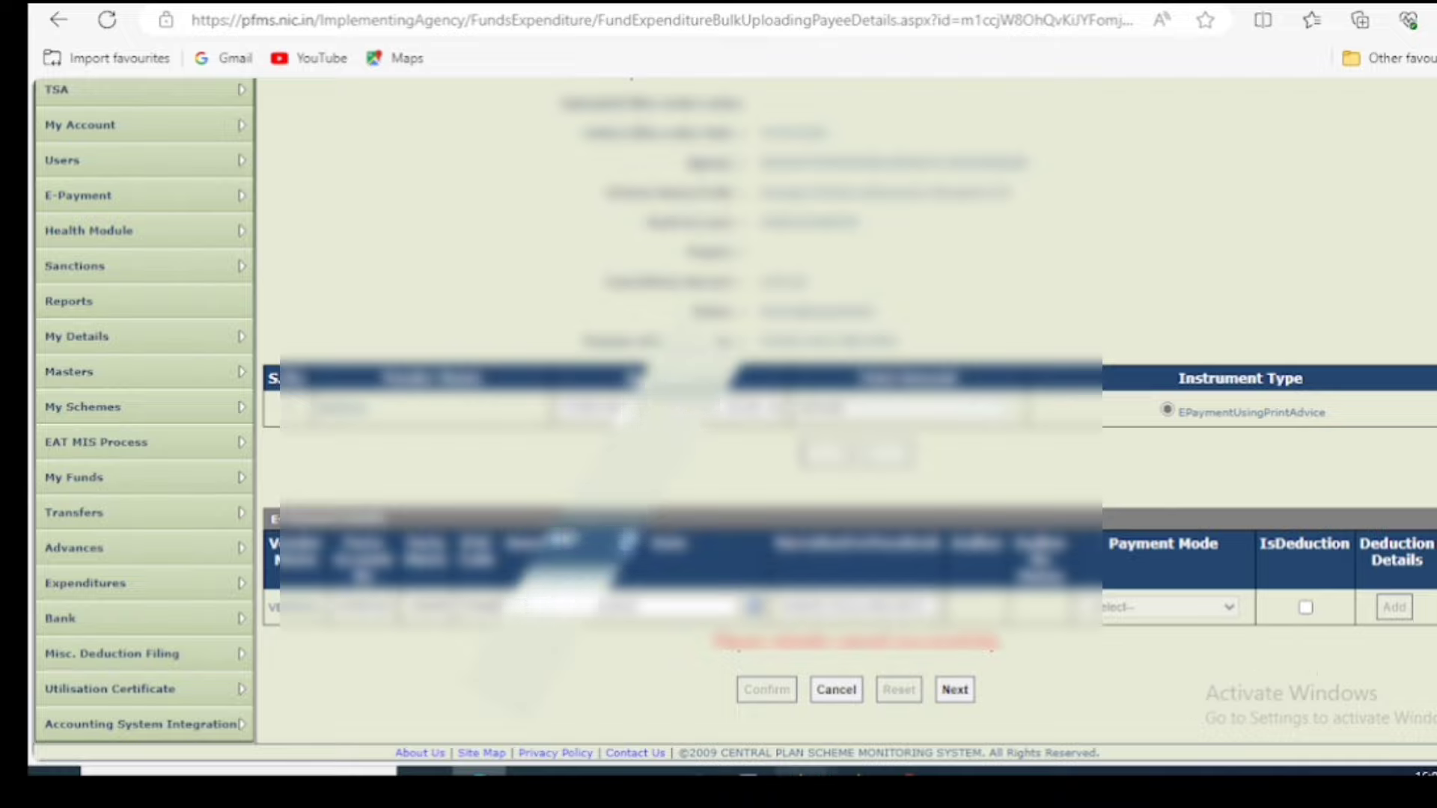
{"action": "left_click", "coordinate": [955, 690]}
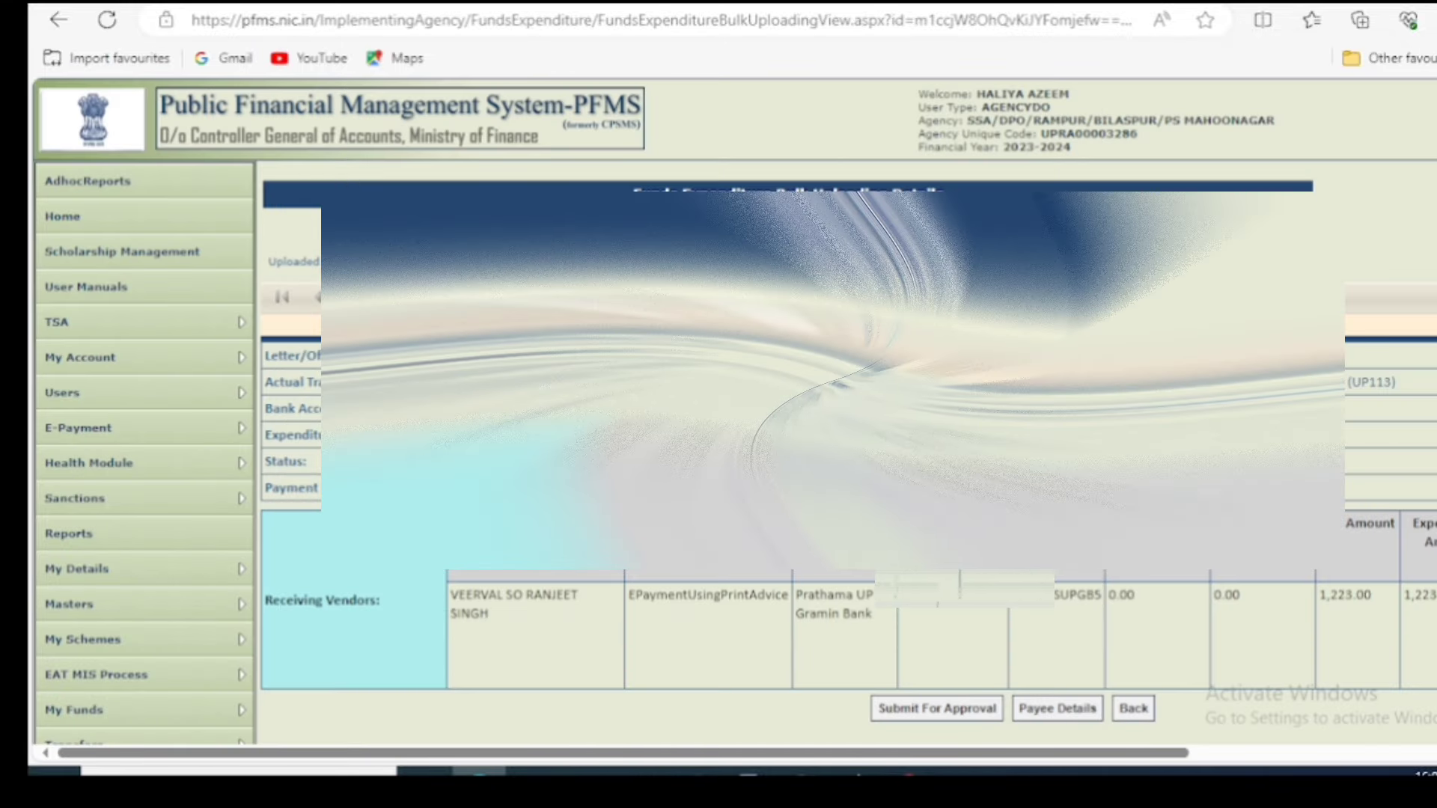
{"action": "scroll", "coordinate": [748, 651], "scroll_direction": "down", "scroll_amount": 2}
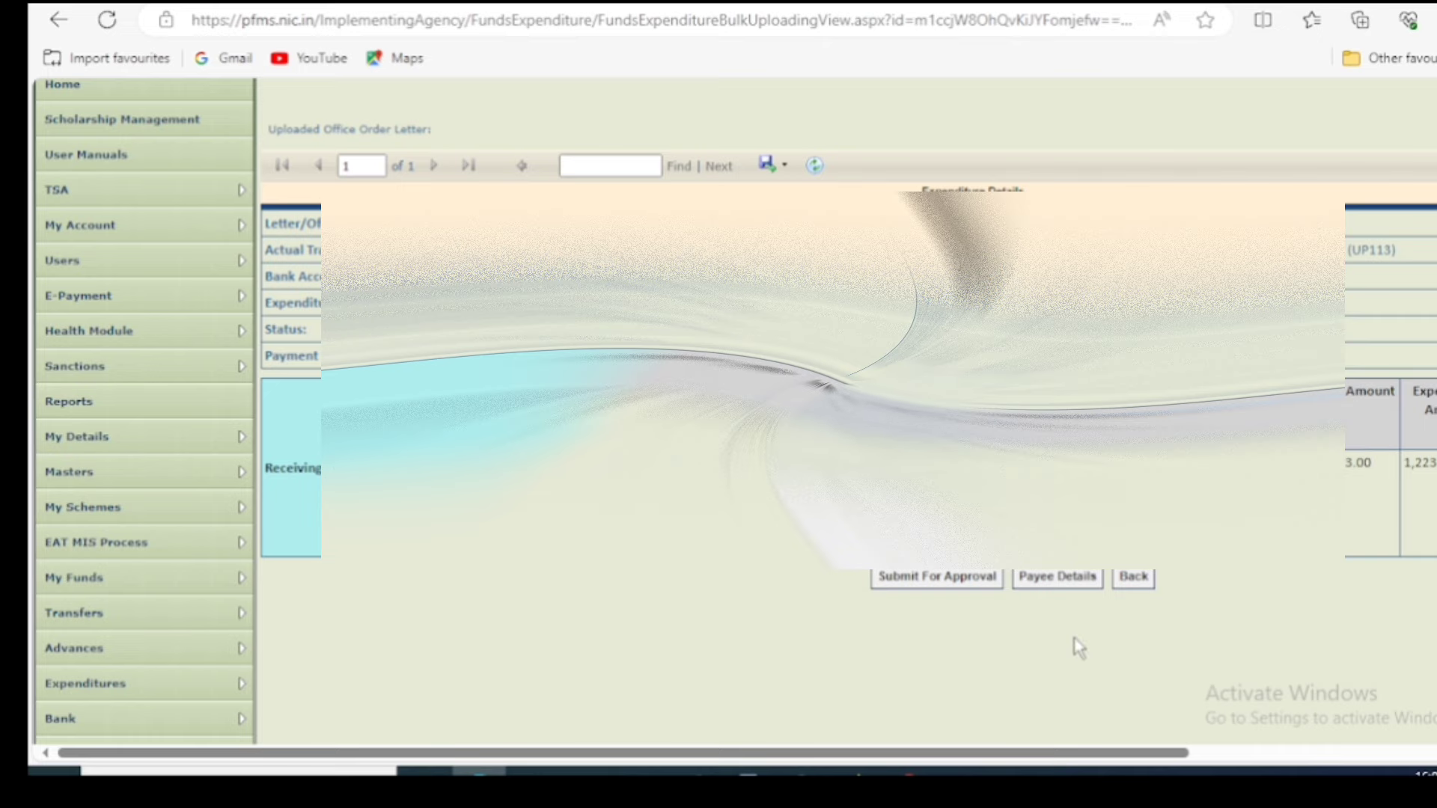
{"action": "left_click", "coordinate": [959, 589]}
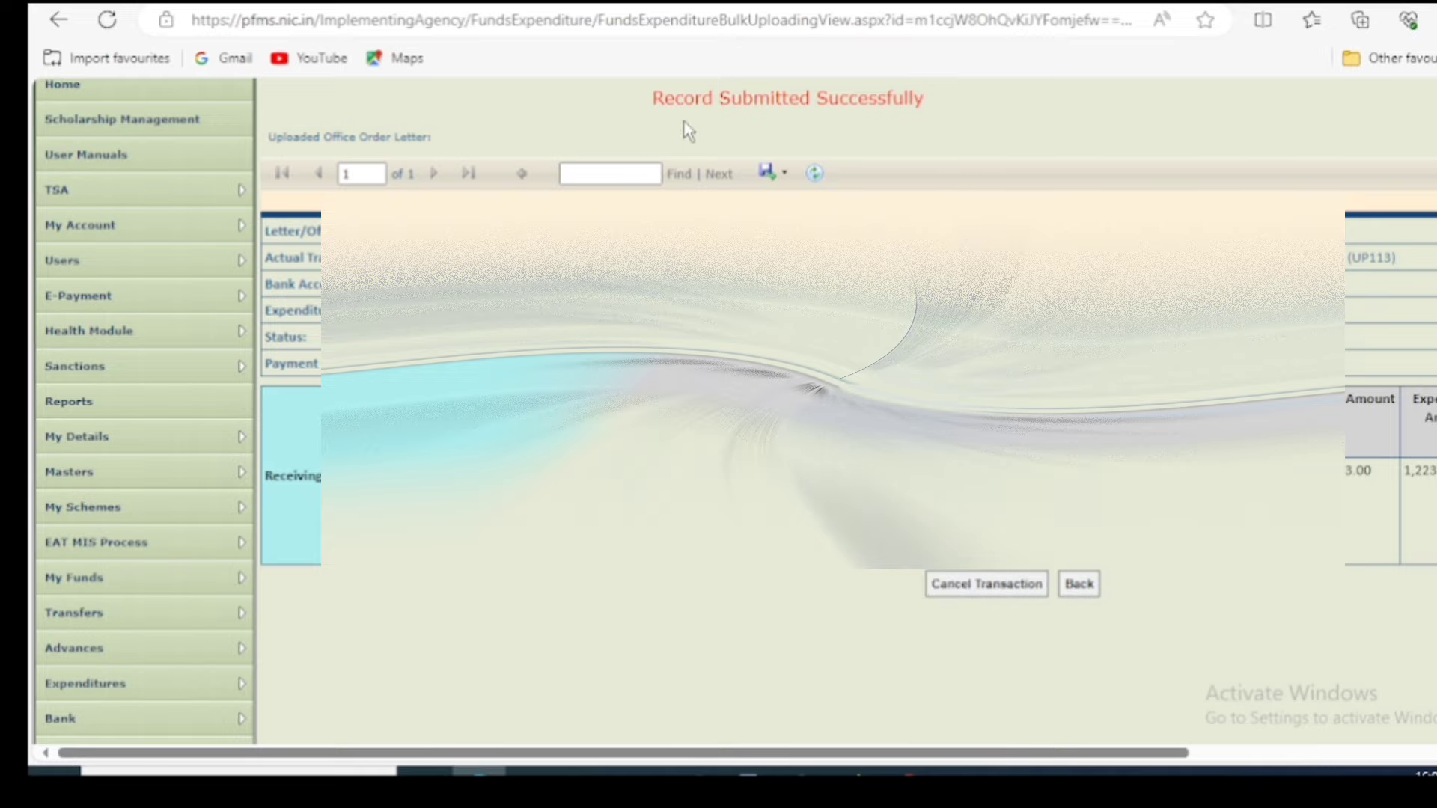
{"action": "left_click_drag", "start_coordinate": [651, 99], "coordinate": [973, 114]}
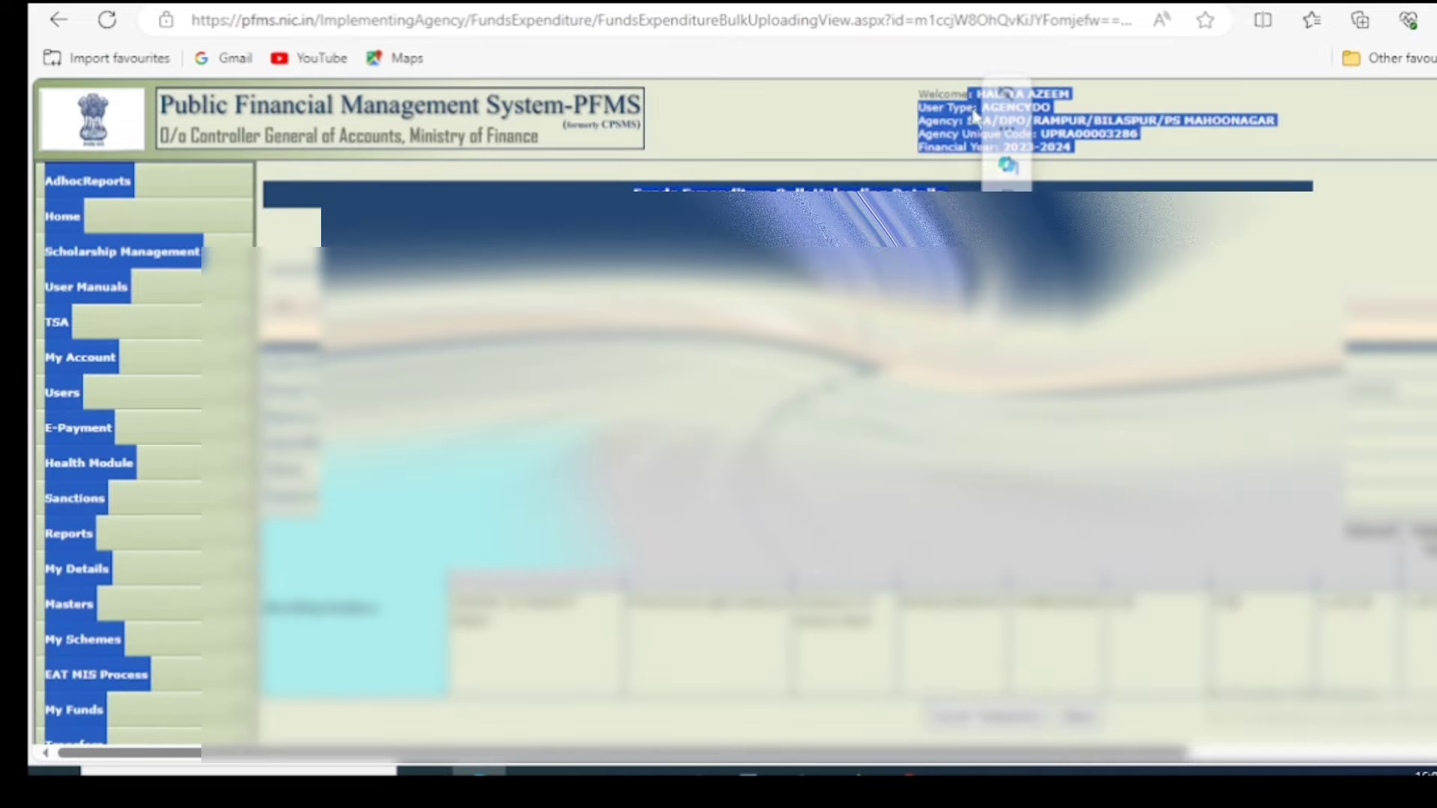
{"action": "left_click", "coordinate": [973, 113]}
{"action": "scroll", "coordinate": [786, 411], "scroll_direction": "down", "scroll_amount": 1}
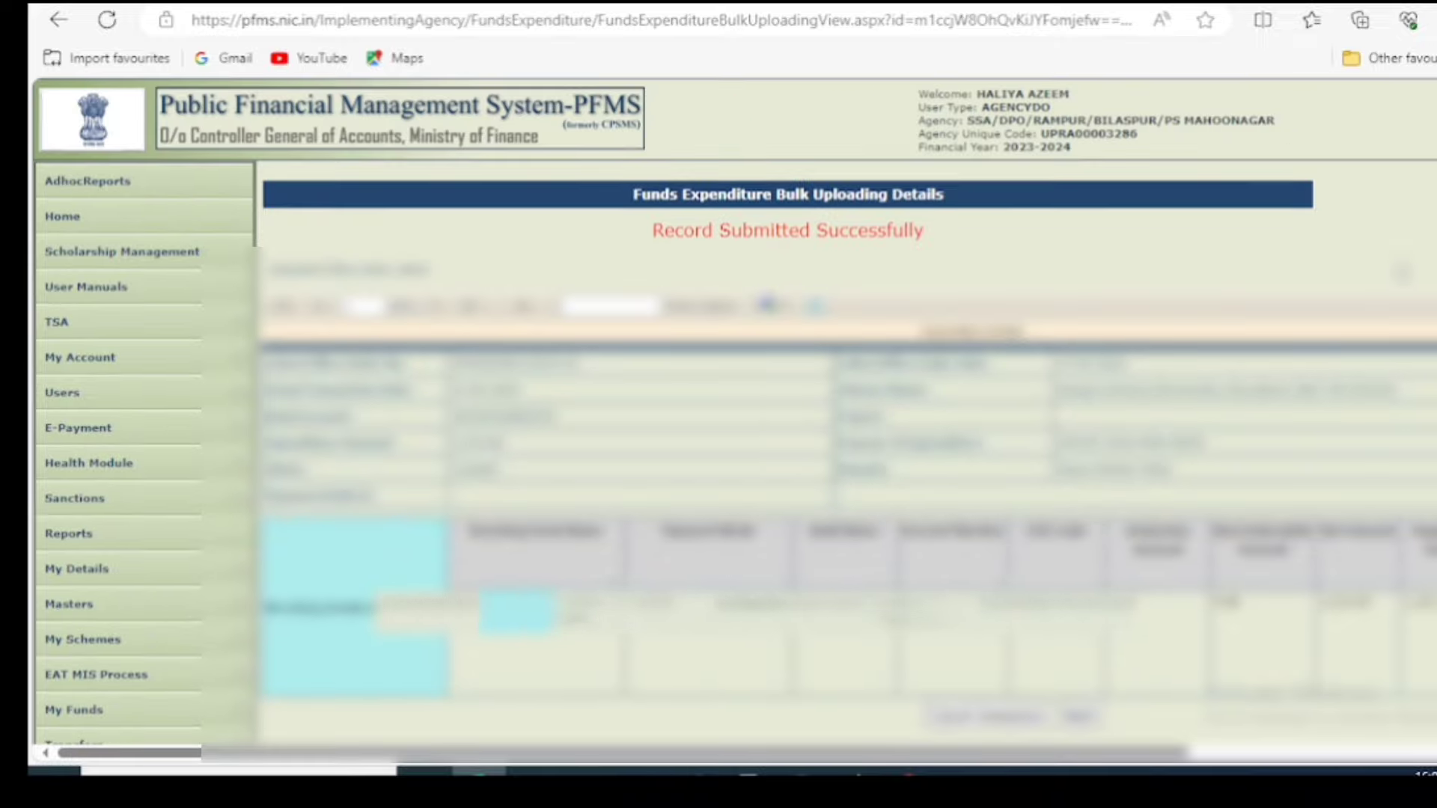
{"action": "left_click_drag", "start_coordinate": [1166, 754], "coordinate": [1414, 754]}
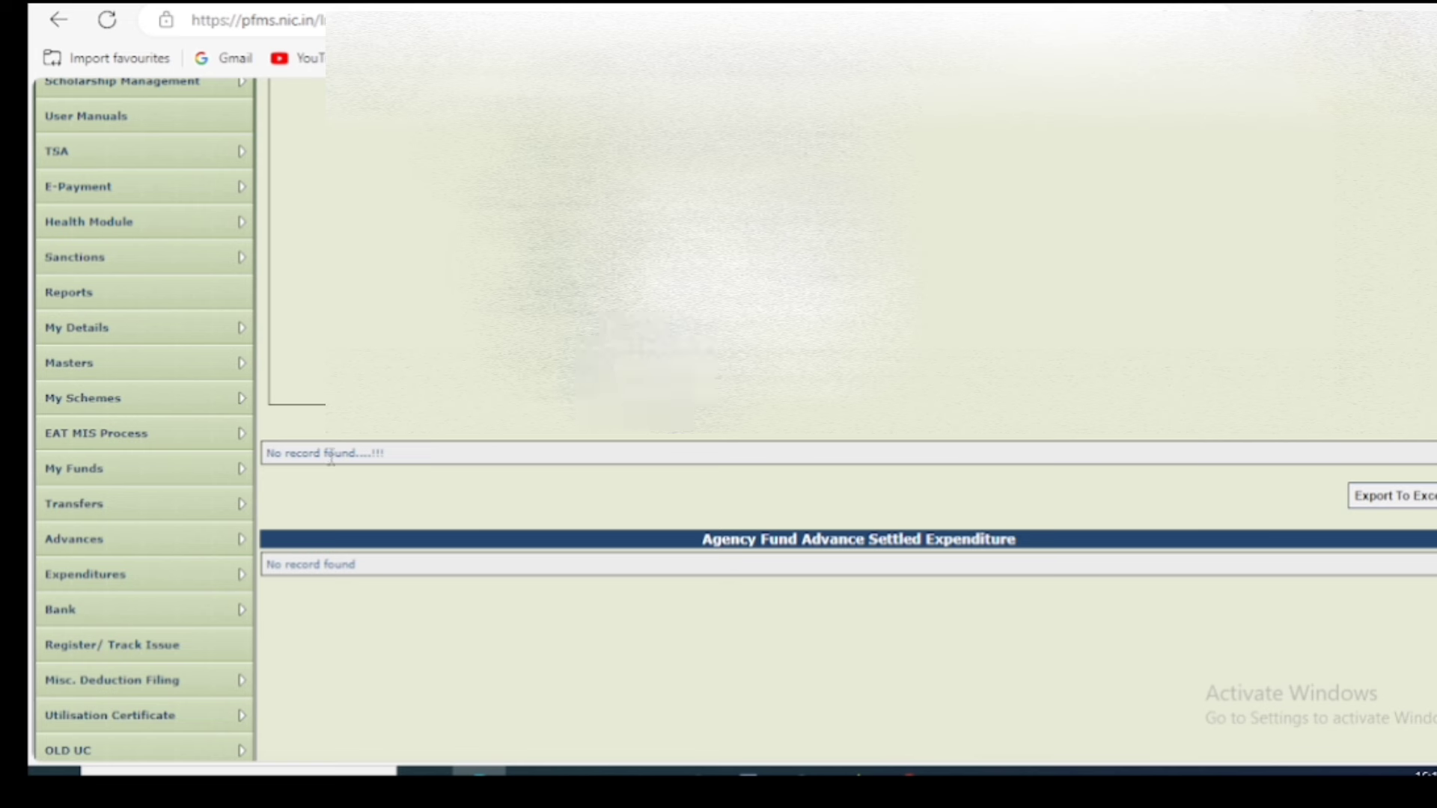
- Find the submitted 1223.00 expenditure dated 17/02/2024 among the bulk fund expenditures and open its details for approval
{"action": "mouse_move", "coordinate": [213, 586]}
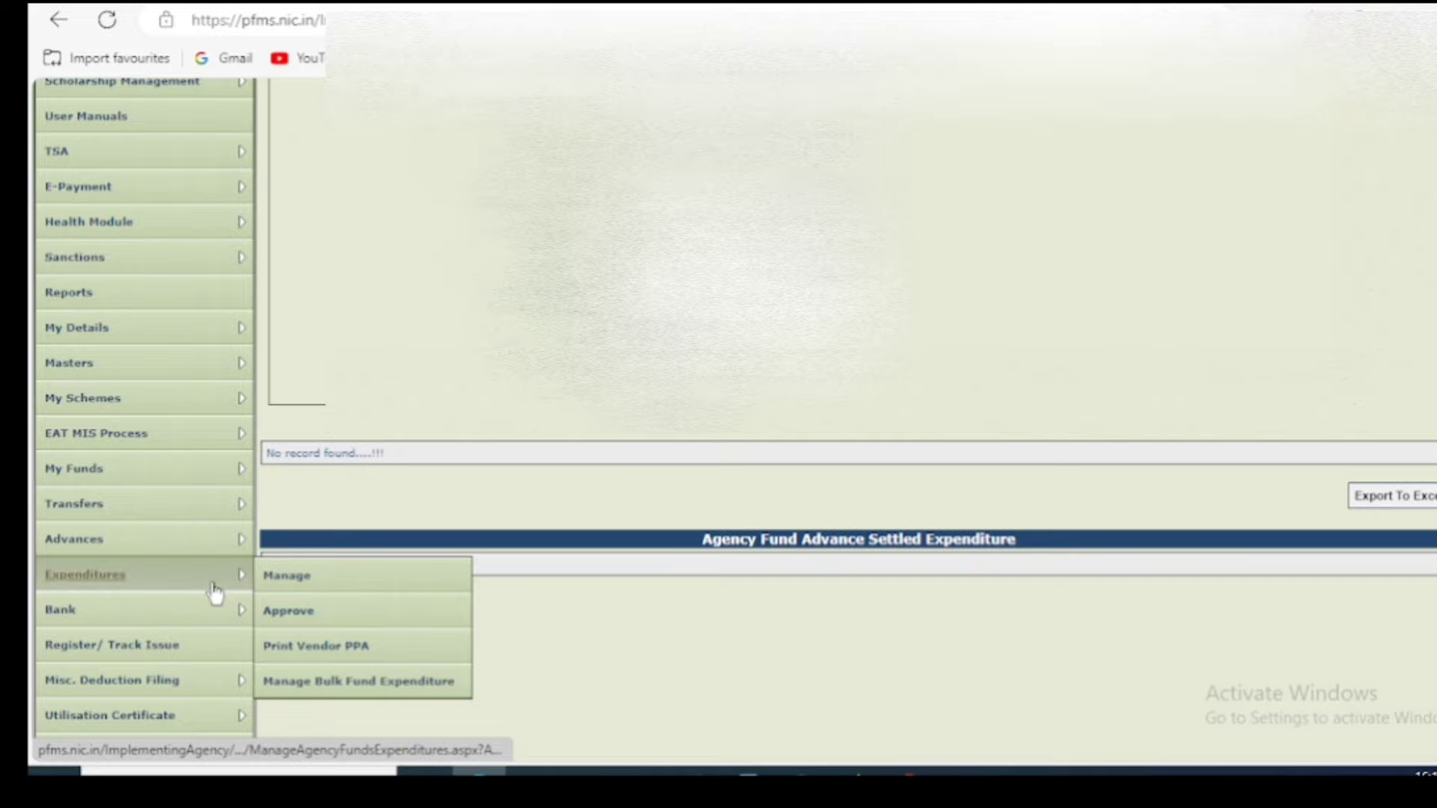
{"action": "left_click", "coordinate": [417, 685]}
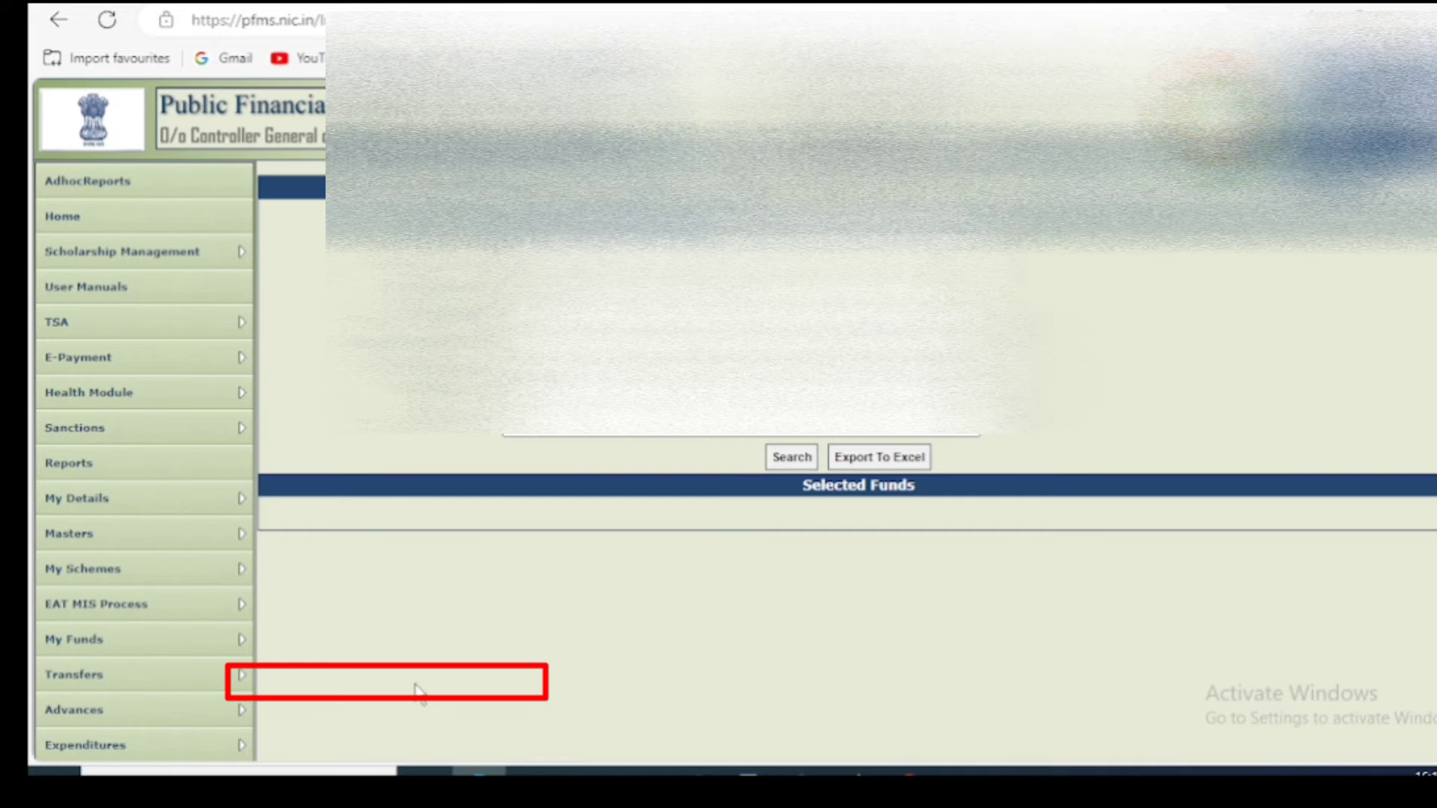
{"action": "scroll", "coordinate": [417, 692], "scroll_direction": "down", "scroll_amount": 1}
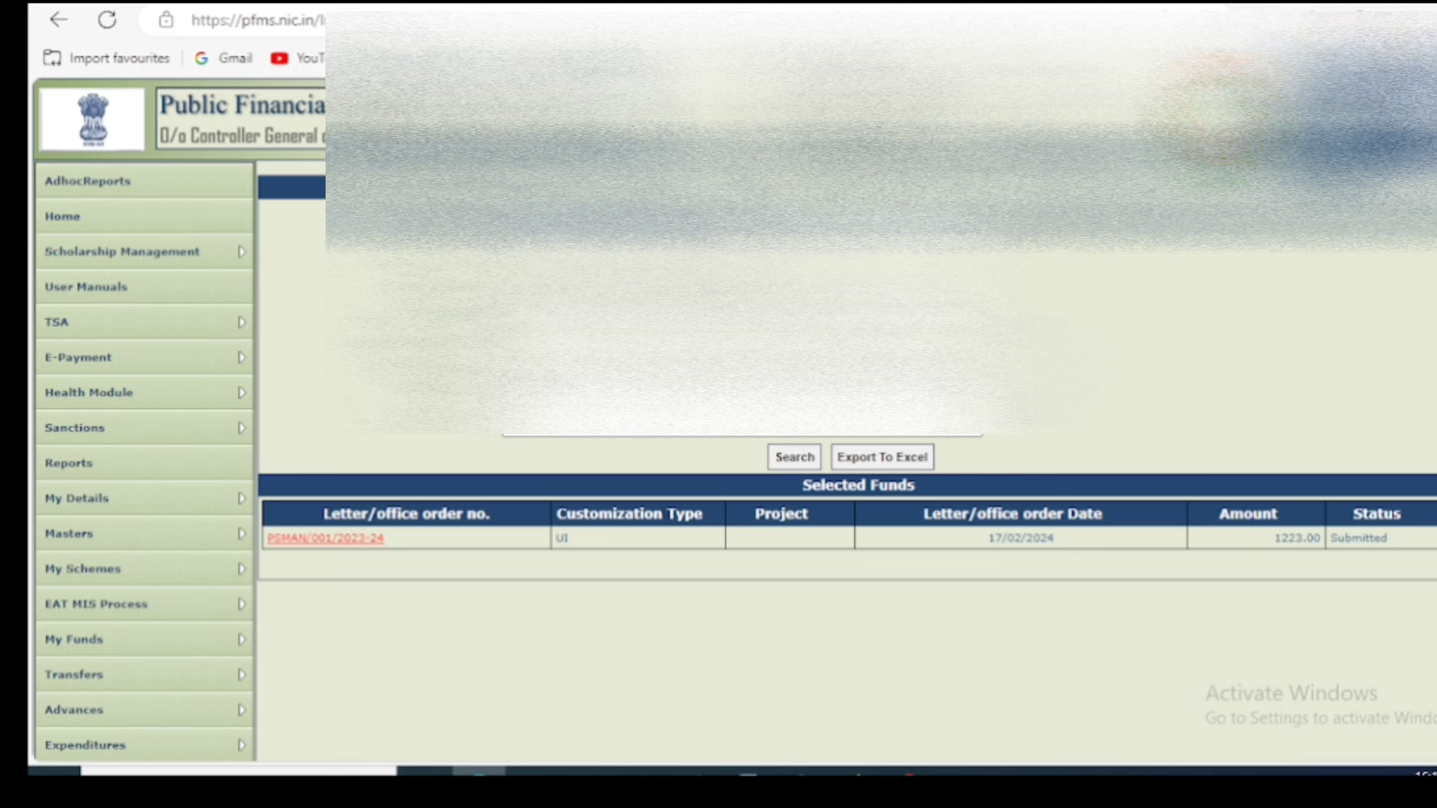
{"action": "scroll", "coordinate": [845, 449], "scroll_direction": "down", "scroll_amount": 1}
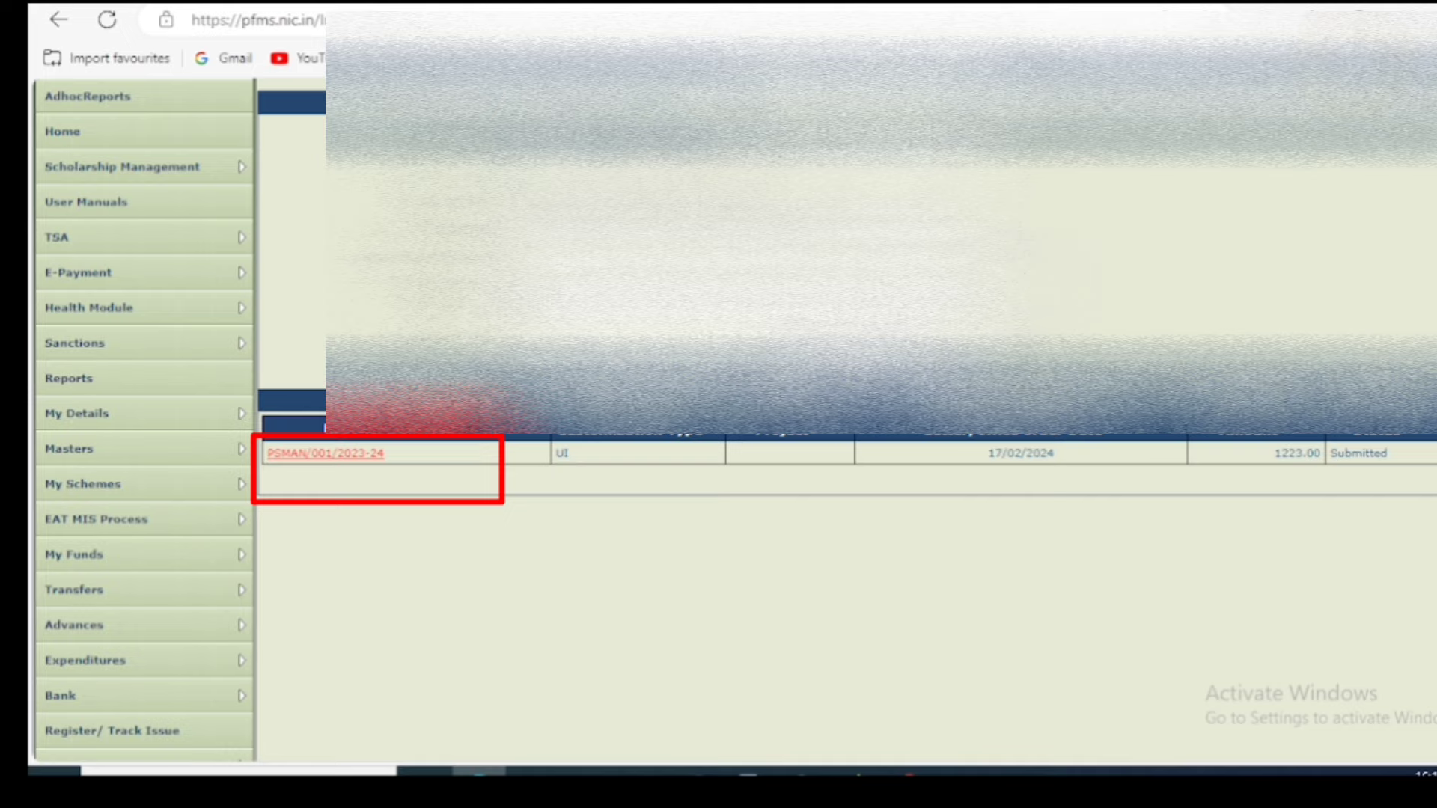
{"action": "left_click", "coordinate": [344, 467]}
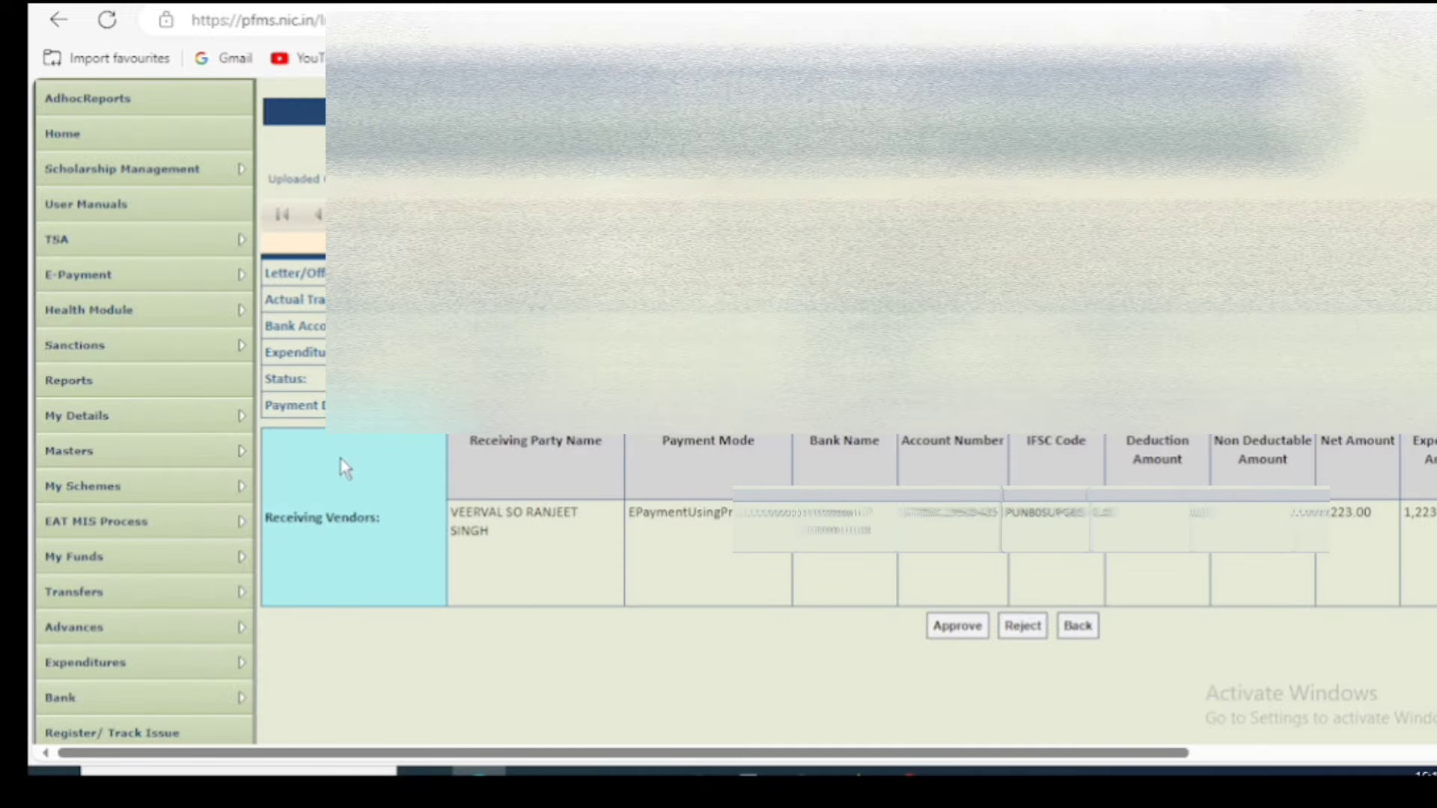
- Try to approve the submitted expenditure with the remark Approved, accepting the PPA processing notice
{"action": "left_click", "coordinate": [969, 629]}
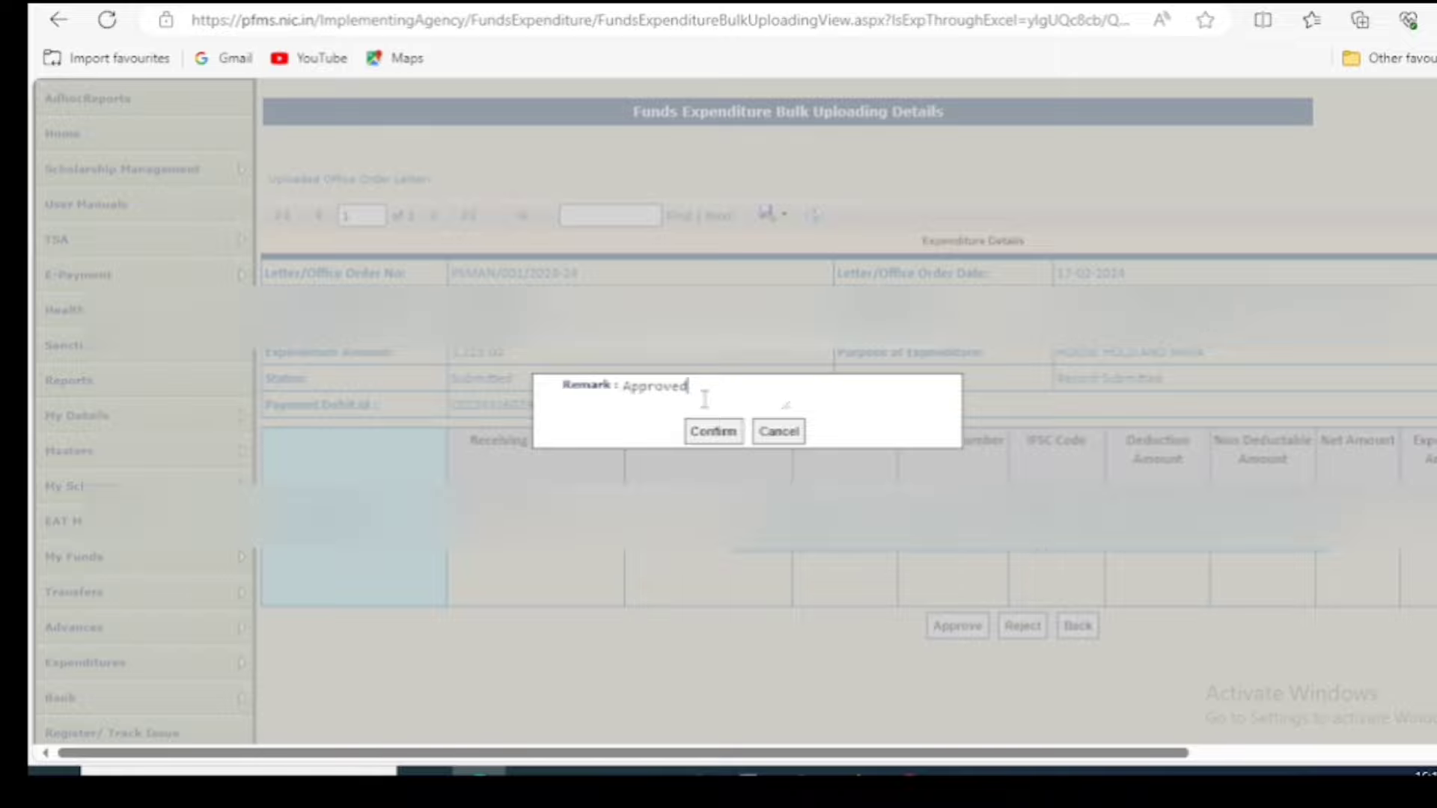
{"action": "left_click", "coordinate": [711, 442]}
{"action": "left_click", "coordinate": [772, 438]}
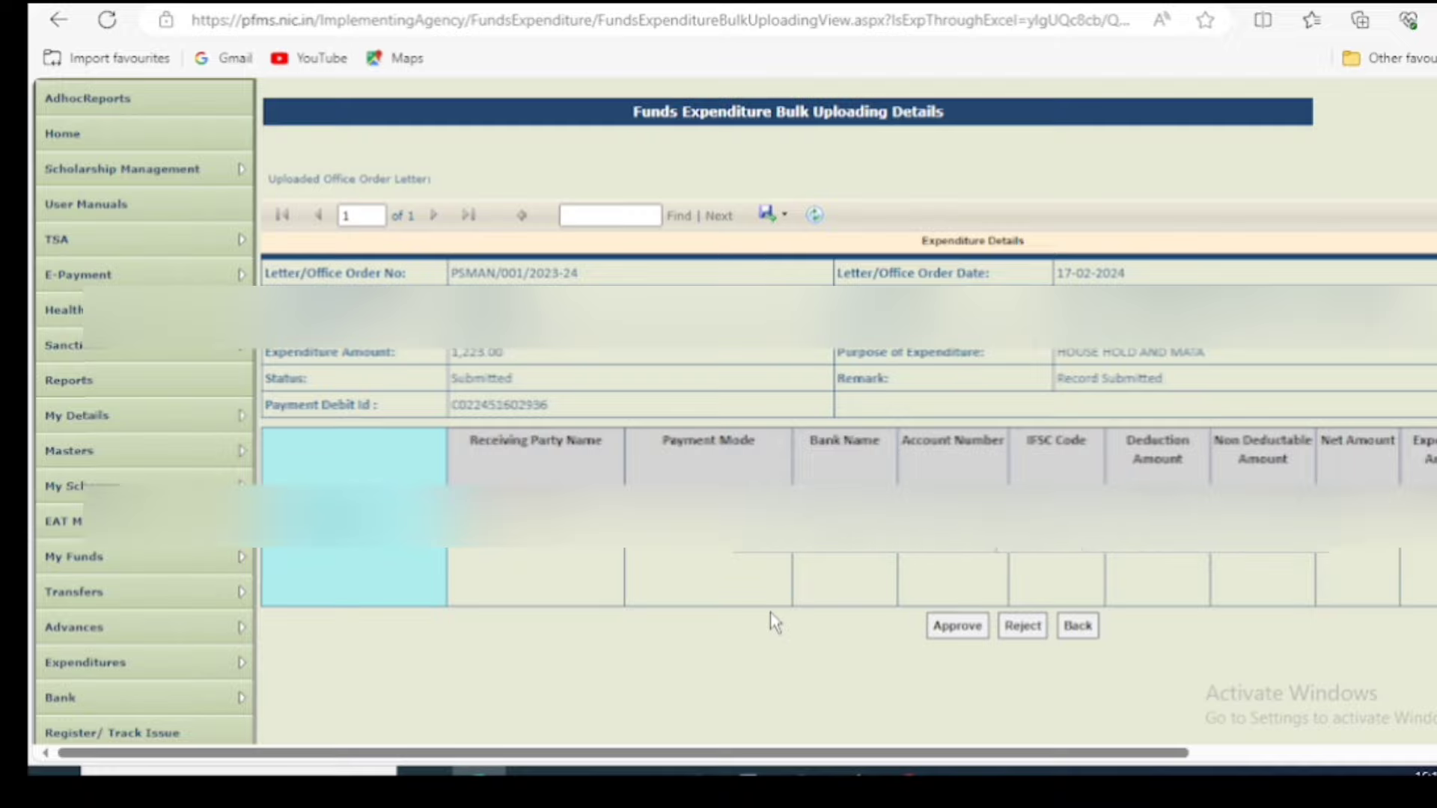
{"action": "left_click", "coordinate": [941, 628]}
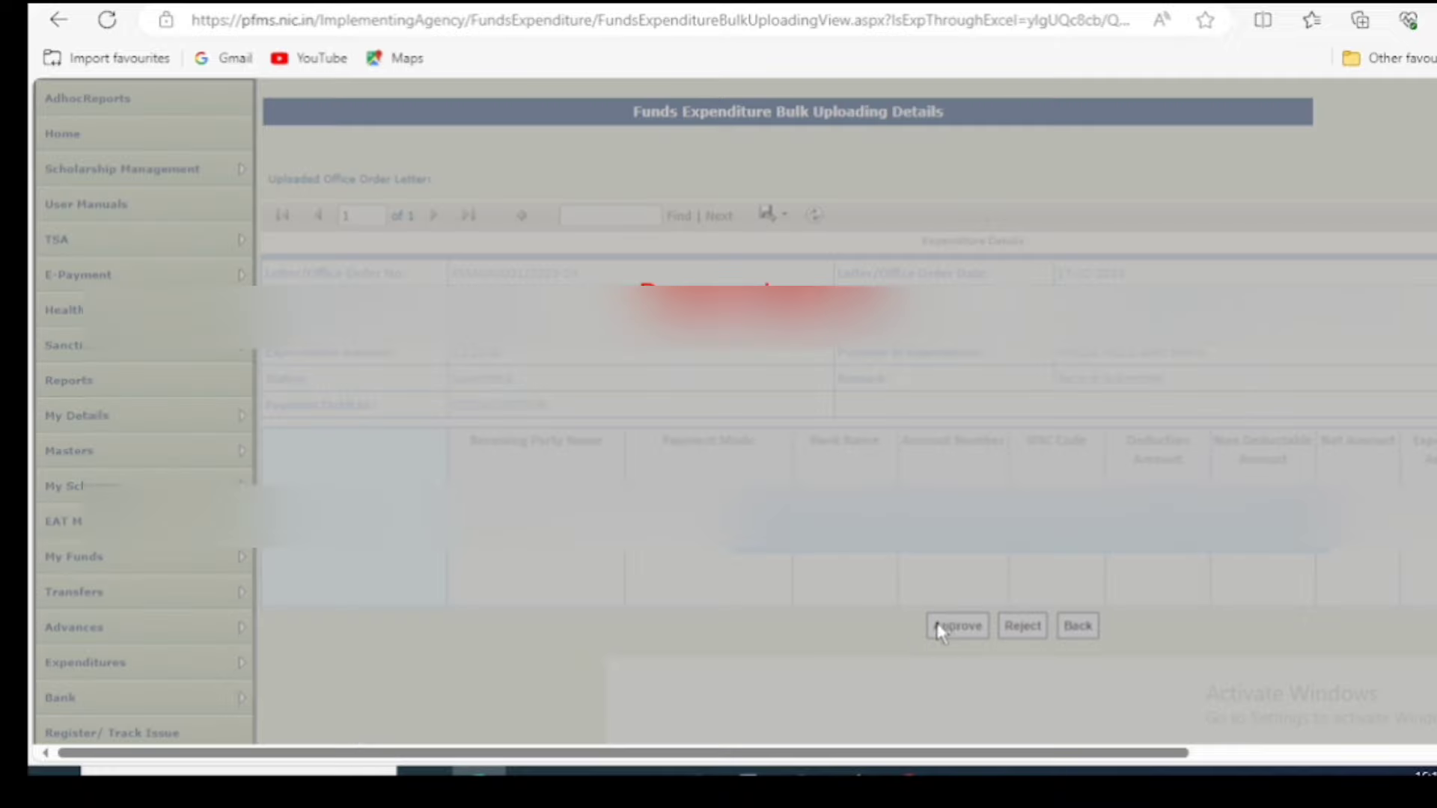
{"action": "left_click", "coordinate": [701, 440]}
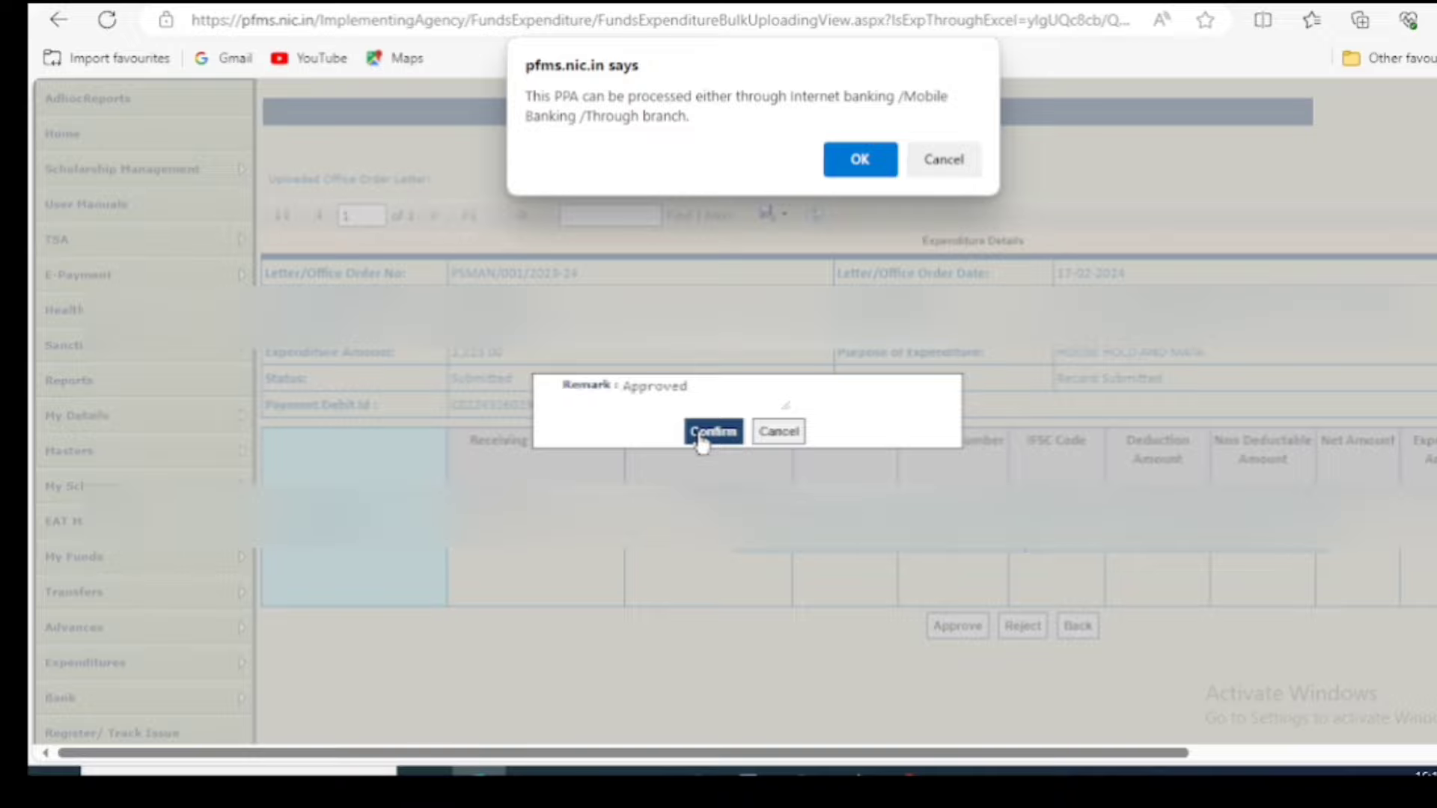
{"action": "left_click", "coordinate": [859, 161]}
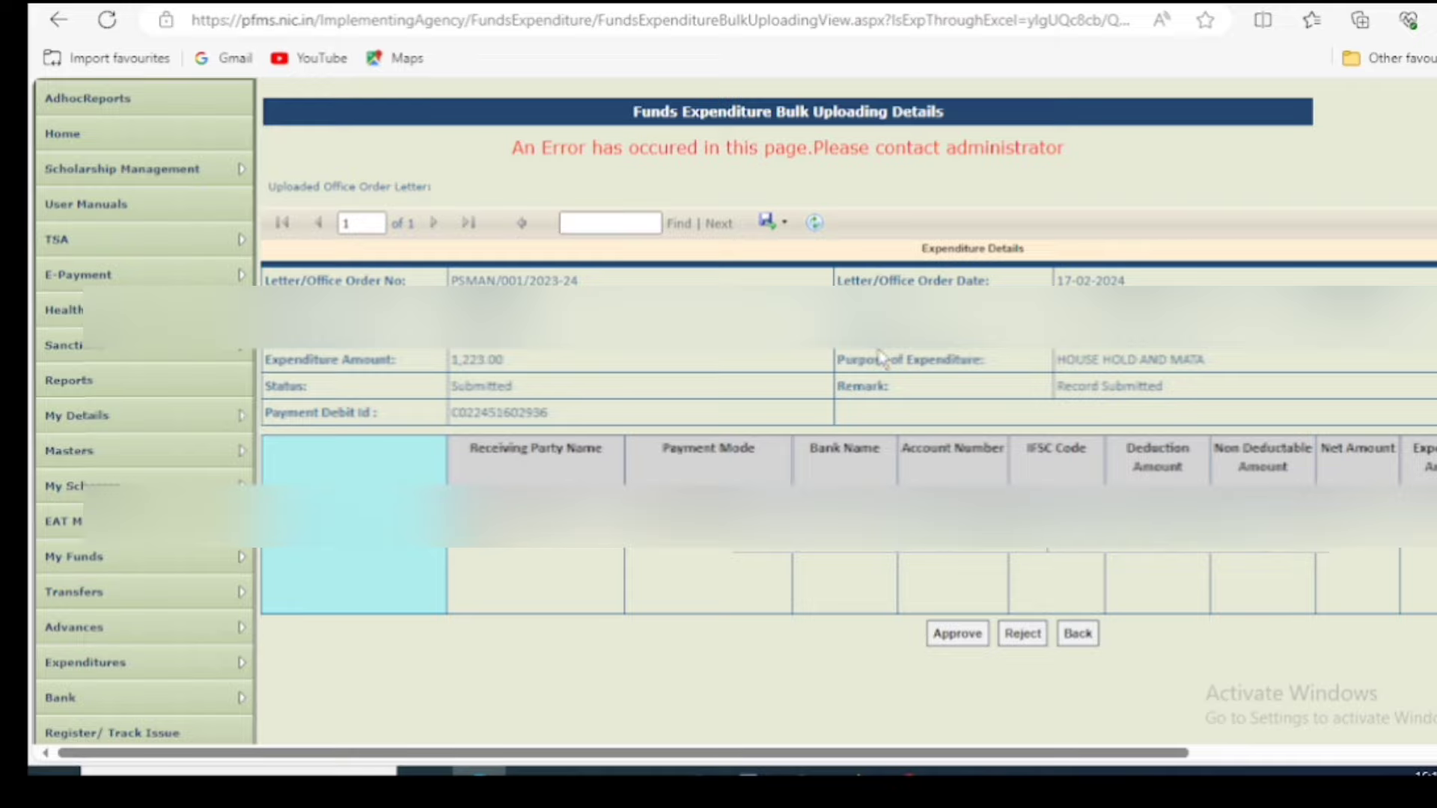
- Approve the submitted expenditure with the remark Approved DONE and accept the PPA processing notice
{"action": "left_click", "coordinate": [957, 634]}
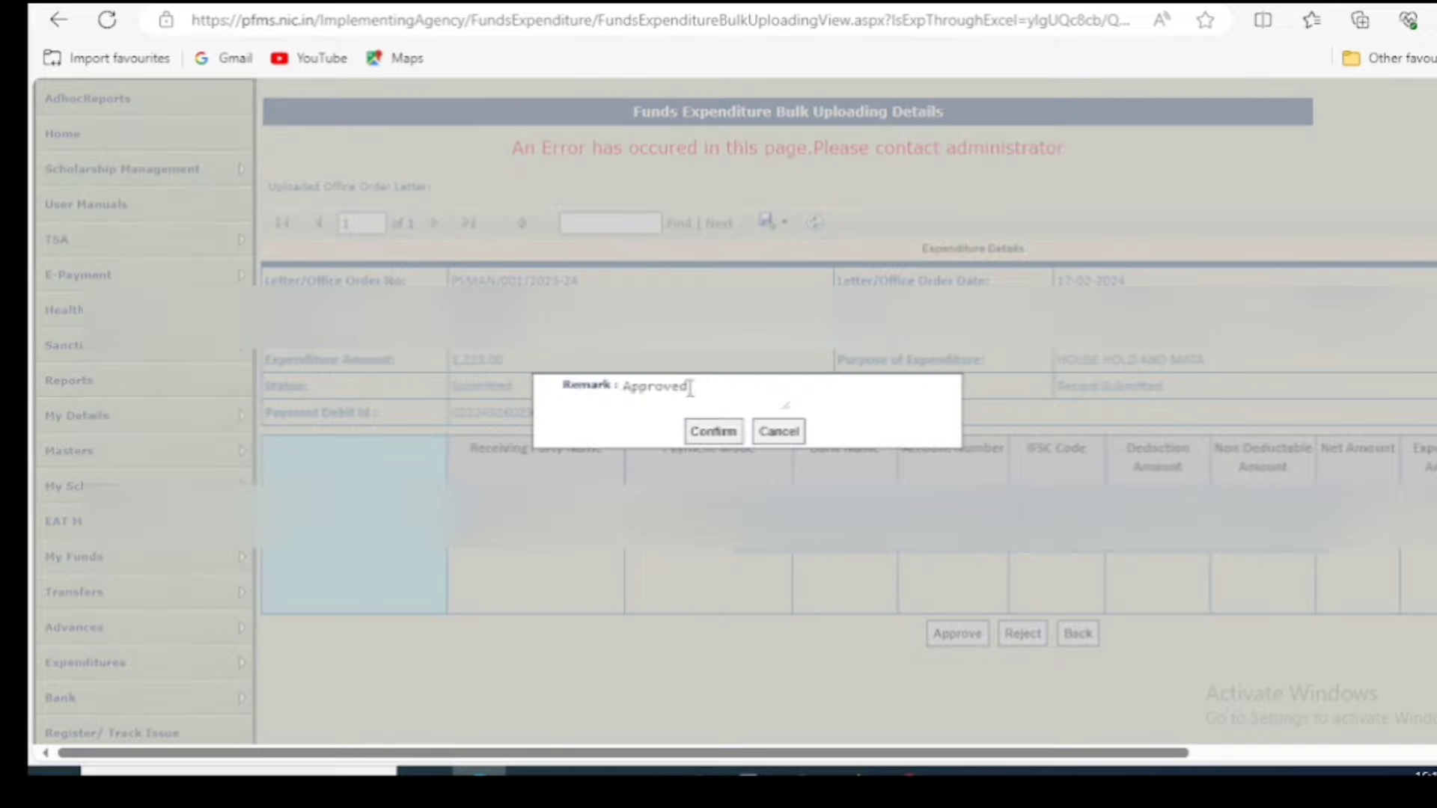
{"action": "type", "text": "DONE"}
{"action": "left_click", "coordinate": [720, 435]}
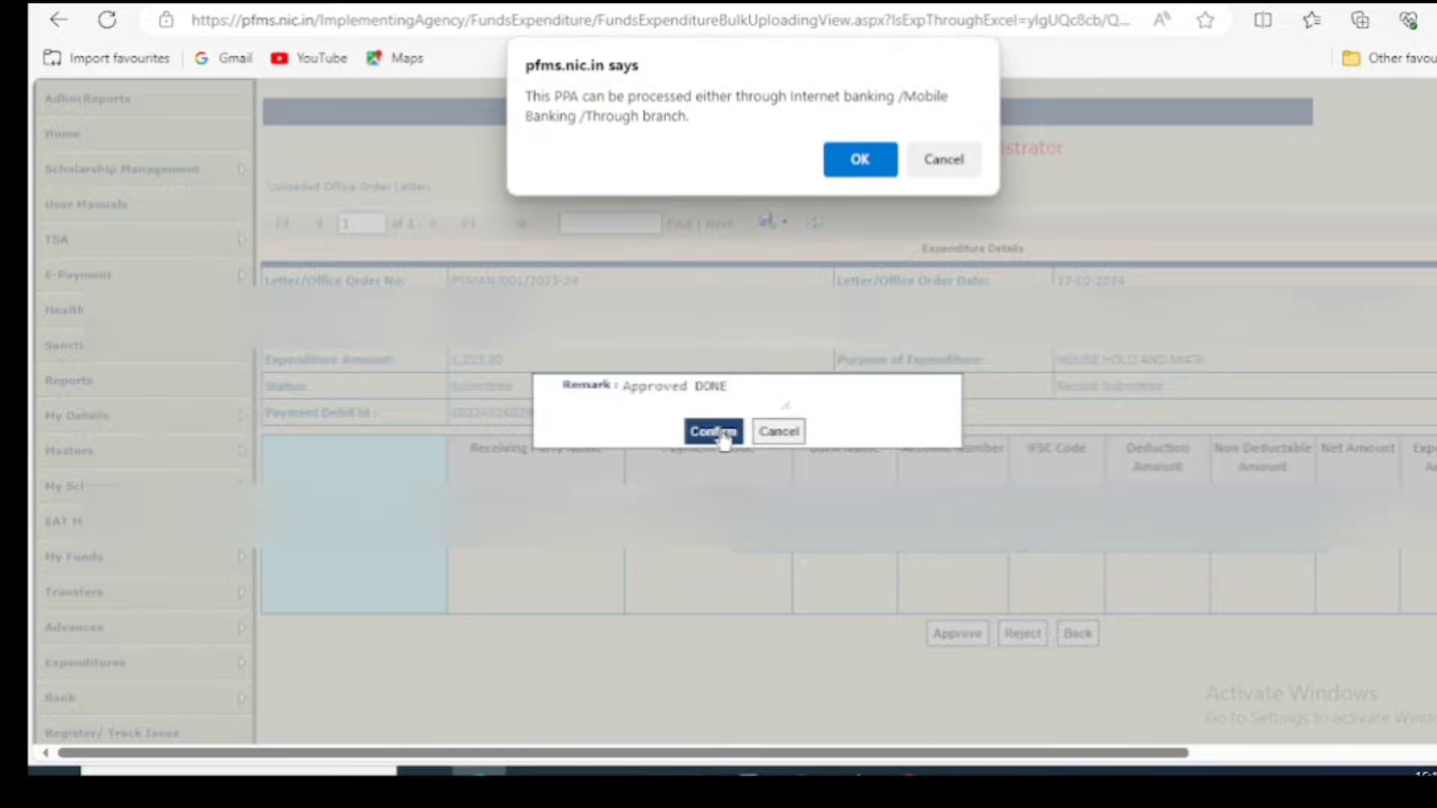
{"action": "key", "text": "Return"}
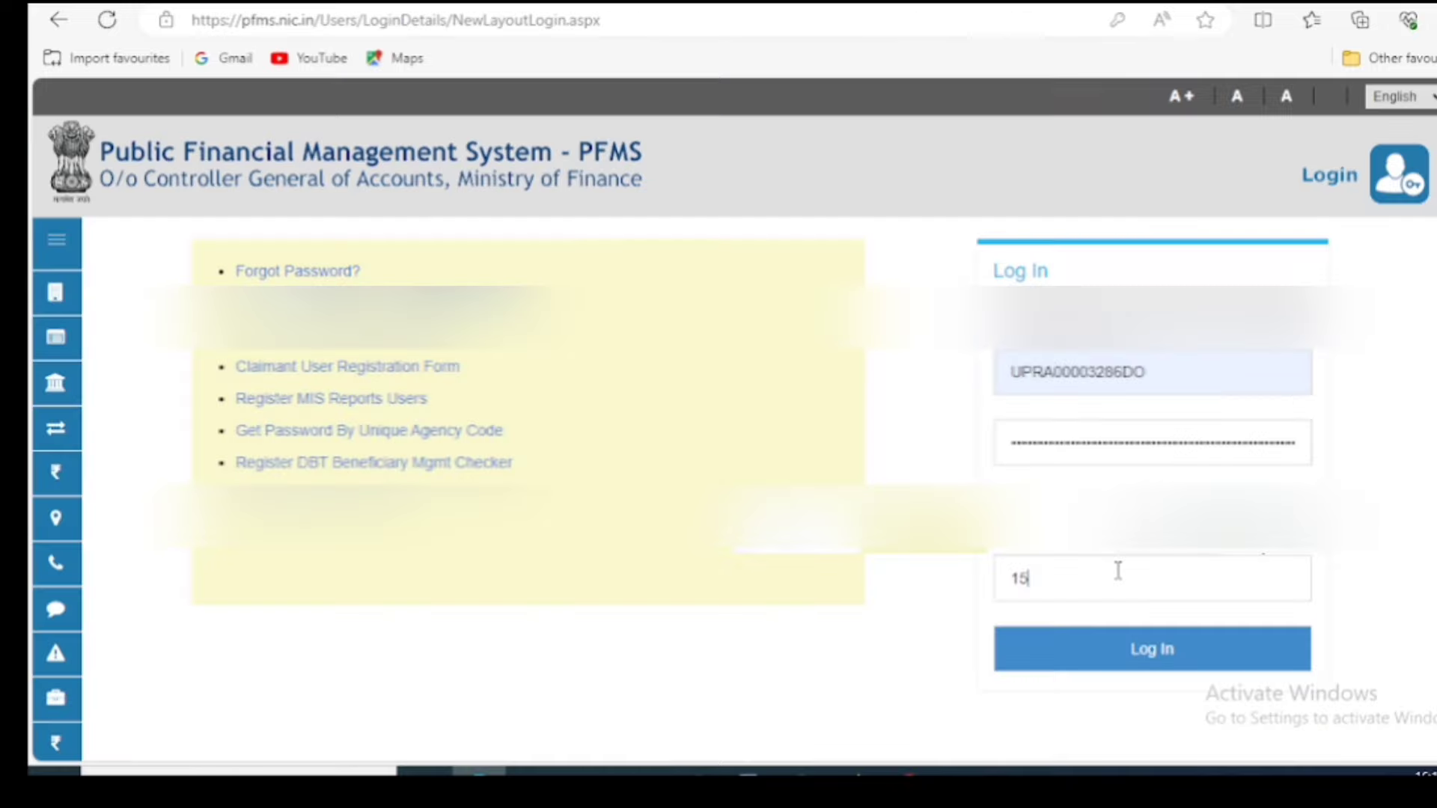
- Complete the captcha verification code and log in to PFMS with the filled-in account for financial year 2023-2024
{"action": "type", "text": "u"}
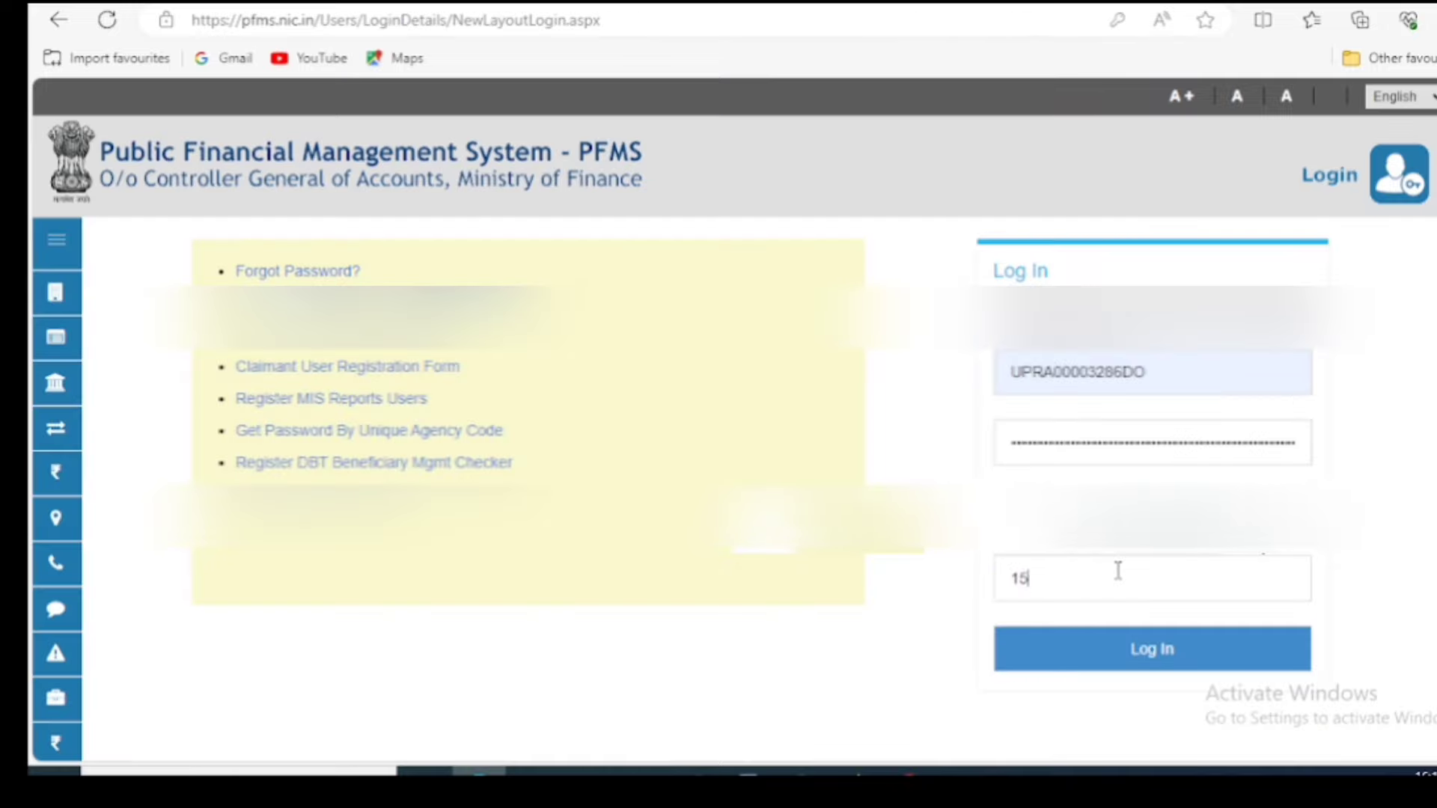
{"action": "type", "text": "UQ"}
{"action": "key", "text": "BackSpace"}
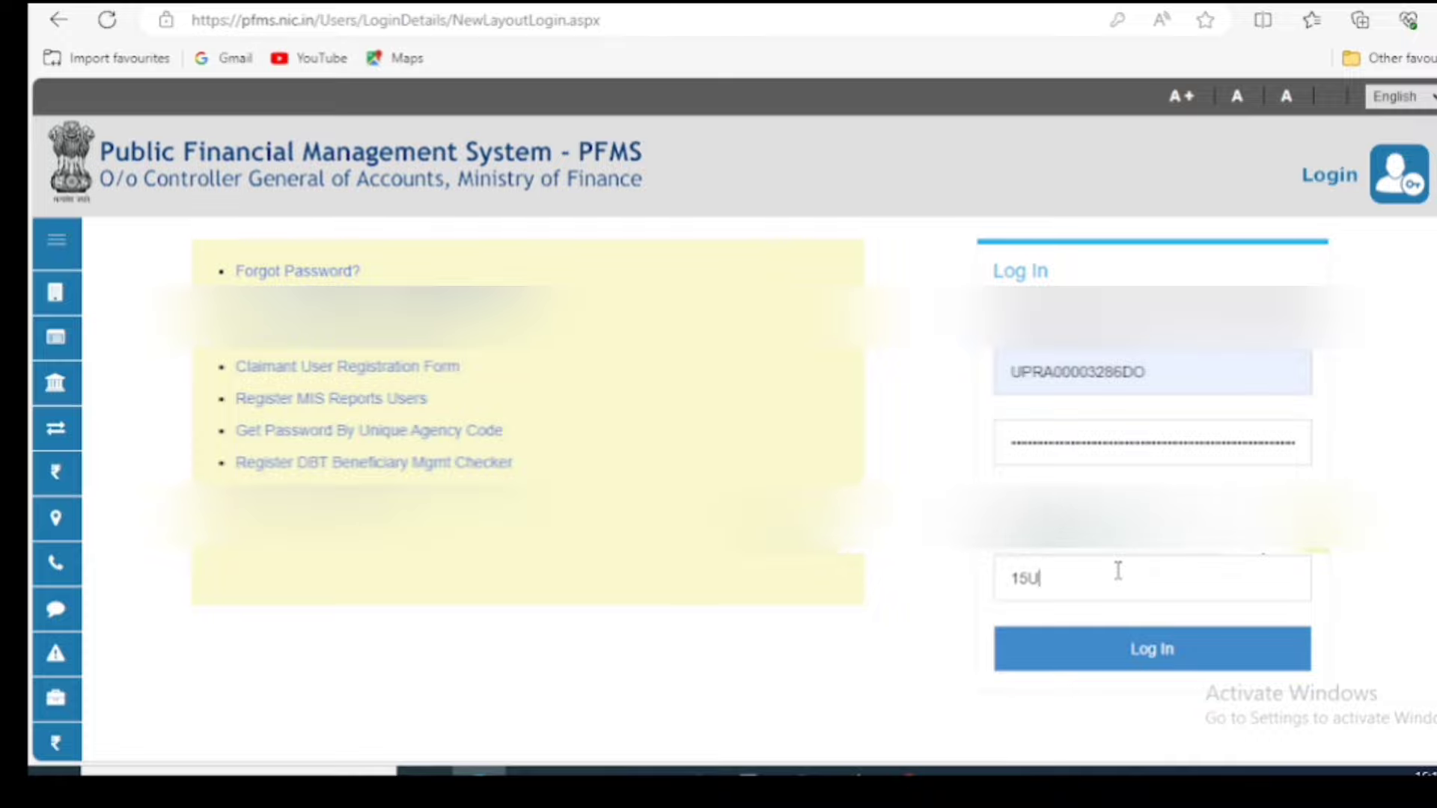
{"action": "type", "text": "q9"}
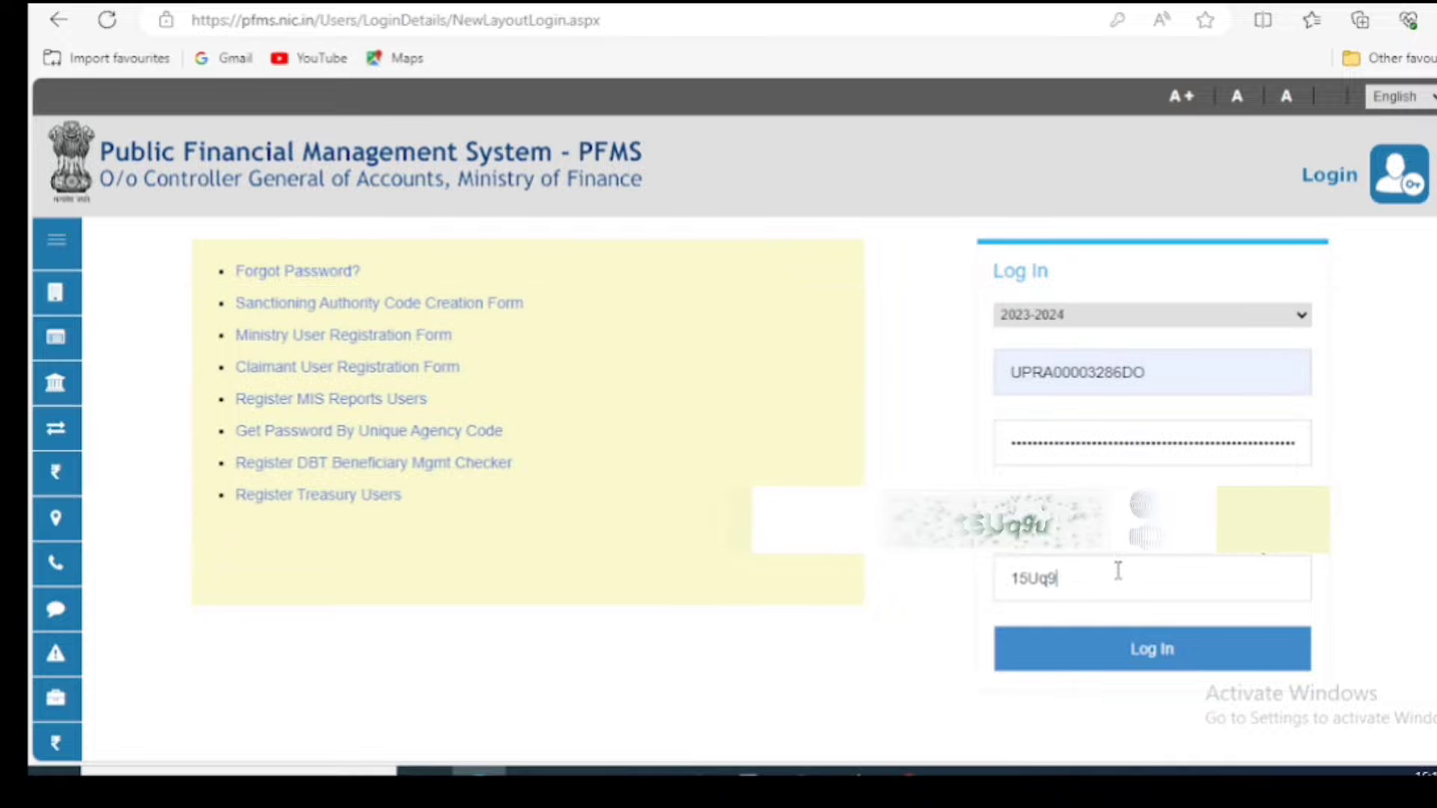
{"action": "type", "text": "u"}
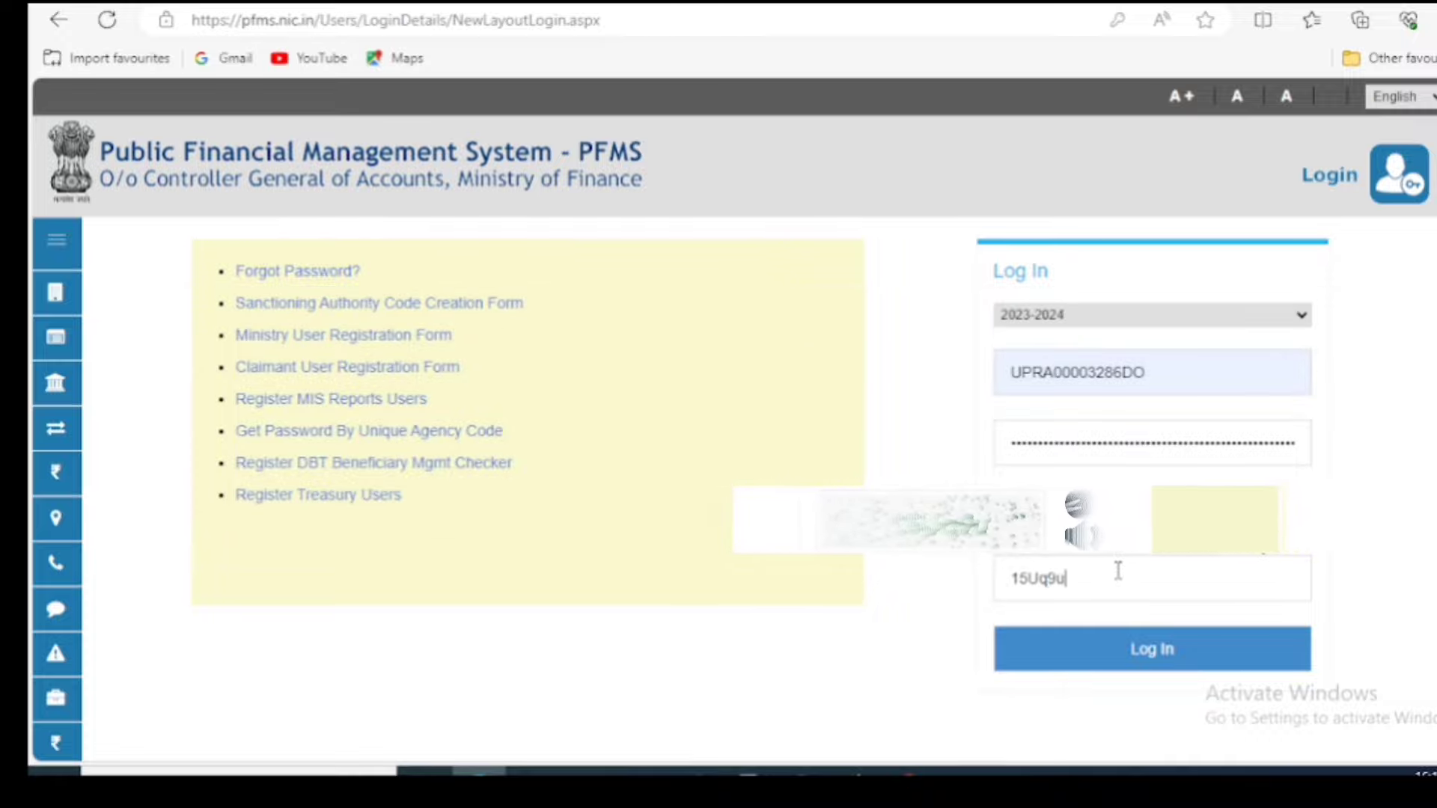
{"action": "left_click", "coordinate": [1109, 663]}
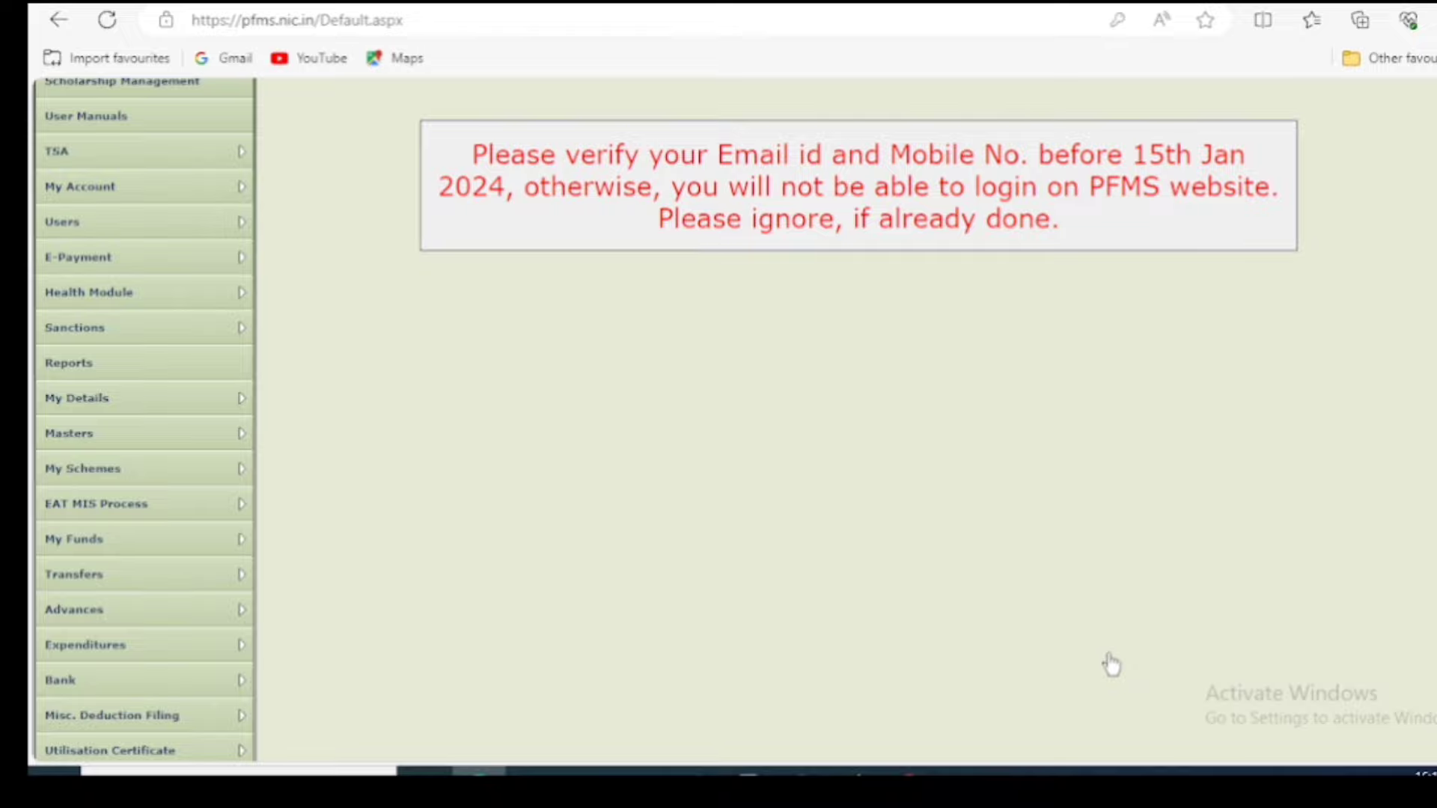
- Open the E-Payment Print Advice page for expenditures
{"action": "scroll", "coordinate": [1111, 663], "scroll_direction": "down", "scroll_amount": 1}
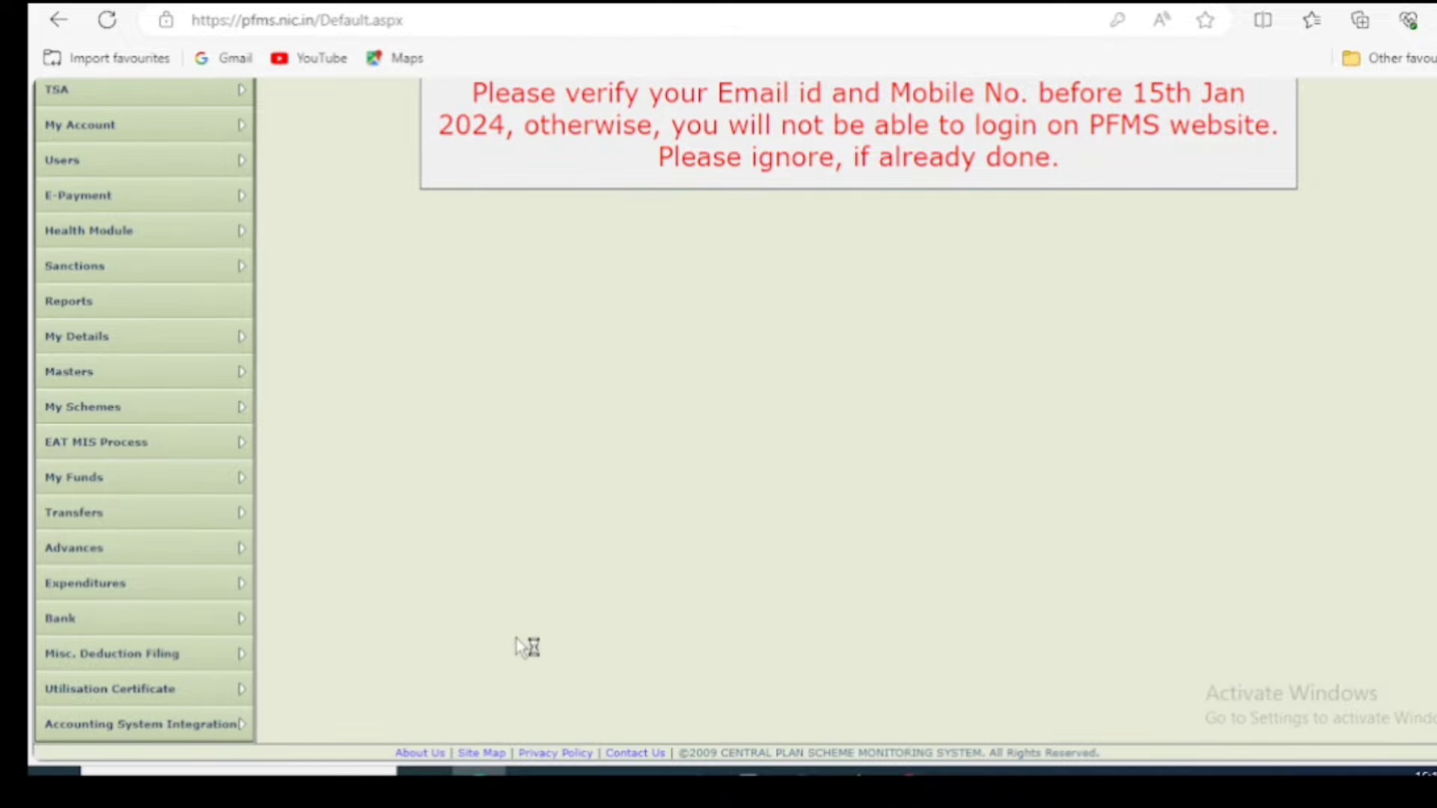
{"action": "mouse_move", "coordinate": [234, 586]}
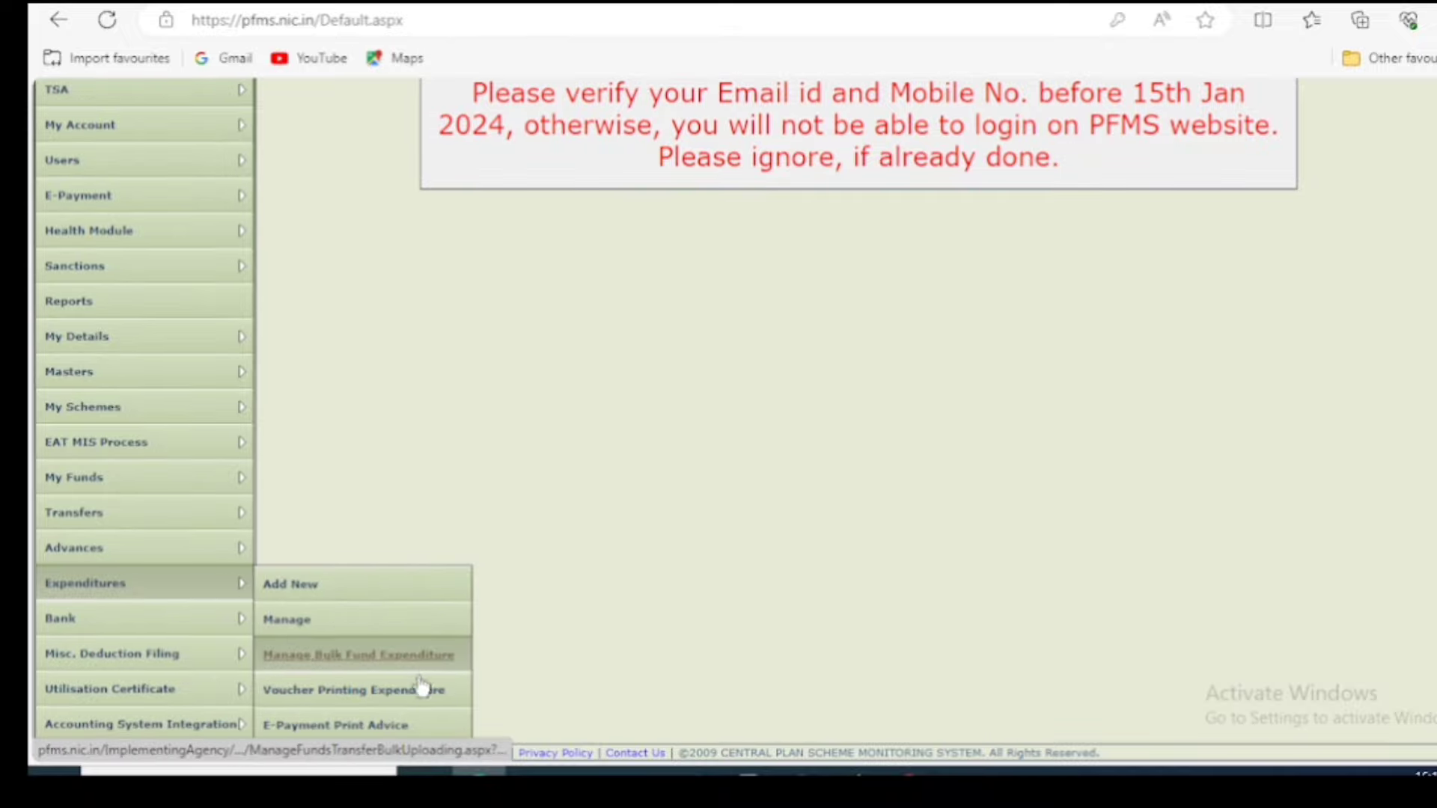
{"action": "left_click", "coordinate": [414, 741]}
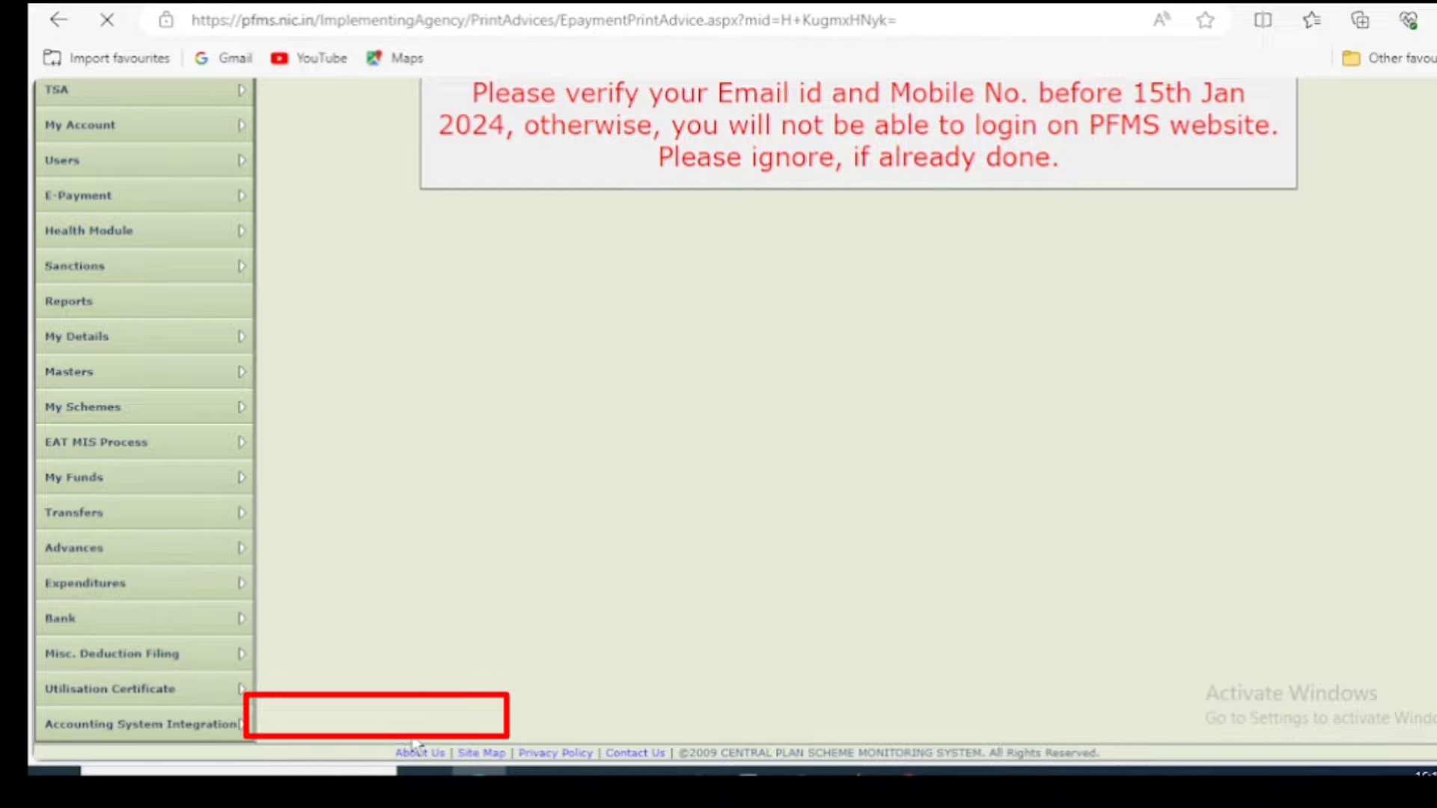
{"action": "left_click", "coordinate": [660, 183]}
{"action": "left_click", "coordinate": [823, 235]}
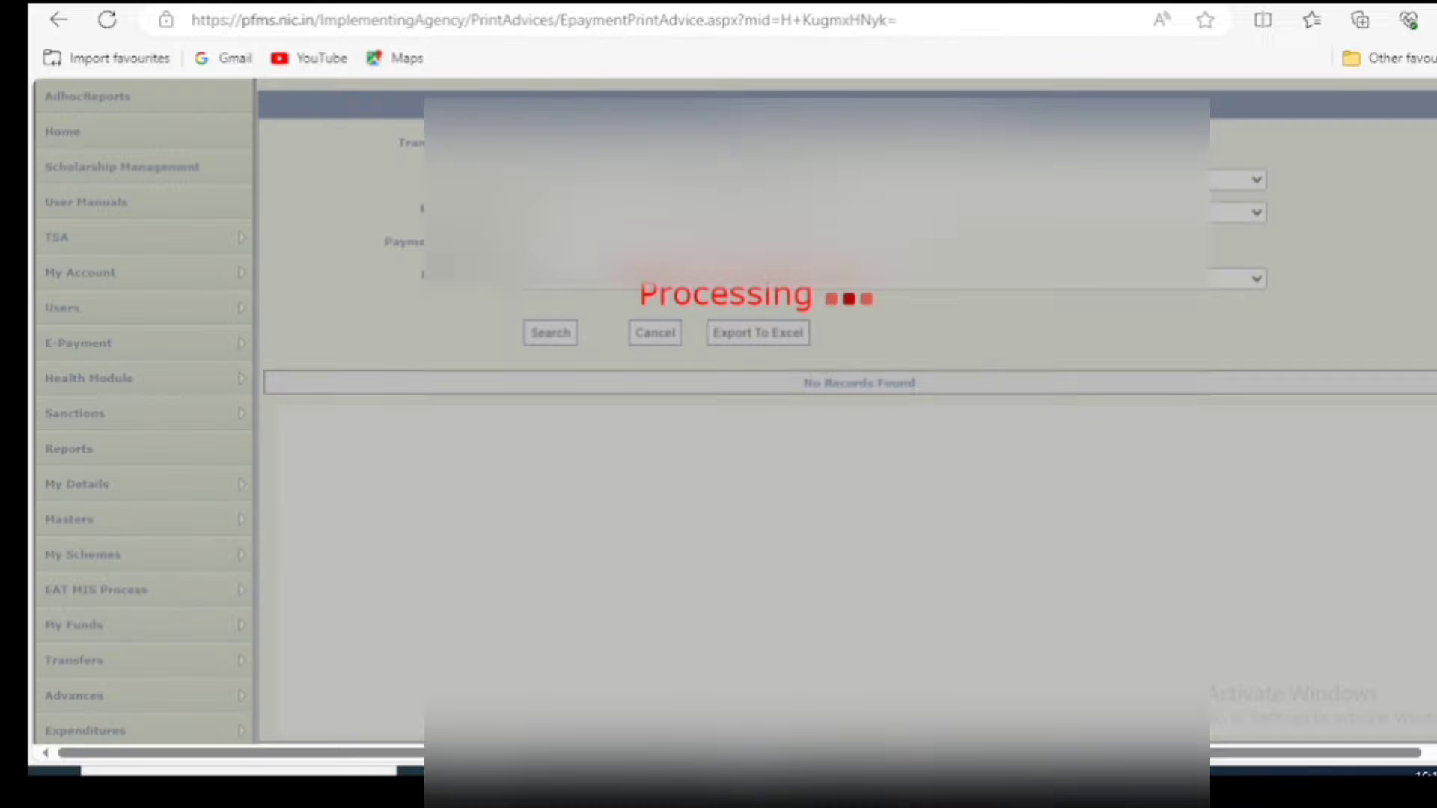
{"action": "scroll", "coordinate": [845, 419], "scroll_direction": "down", "scroll_amount": 1}
{"action": "scroll", "coordinate": [846, 419], "scroll_direction": "up", "scroll_amount": 1}
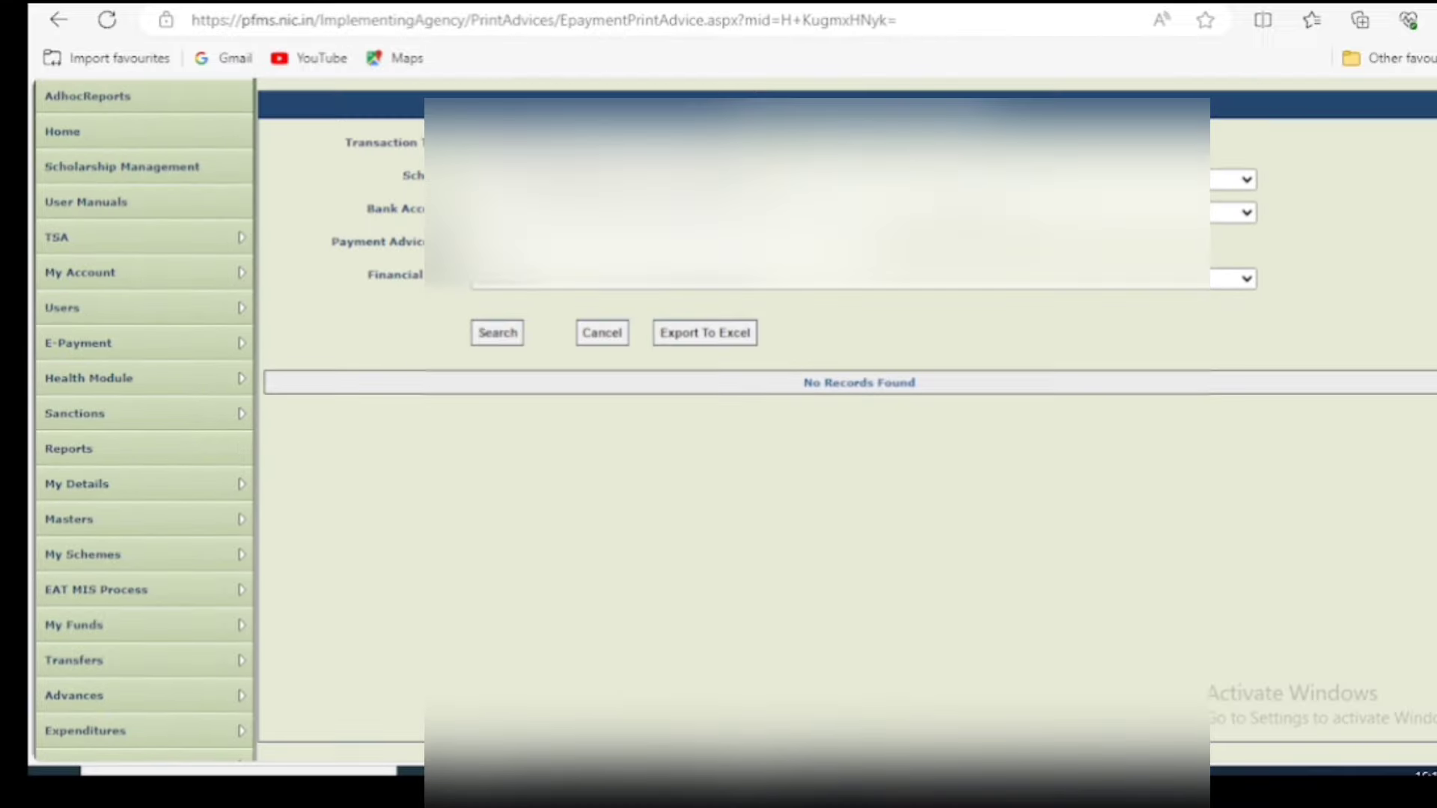
- Search the payment advices for financial year 2023-2024 and open the 1223.00 advice for printing, accepting the PPA validity notice
{"action": "left_click", "coordinate": [612, 284]}
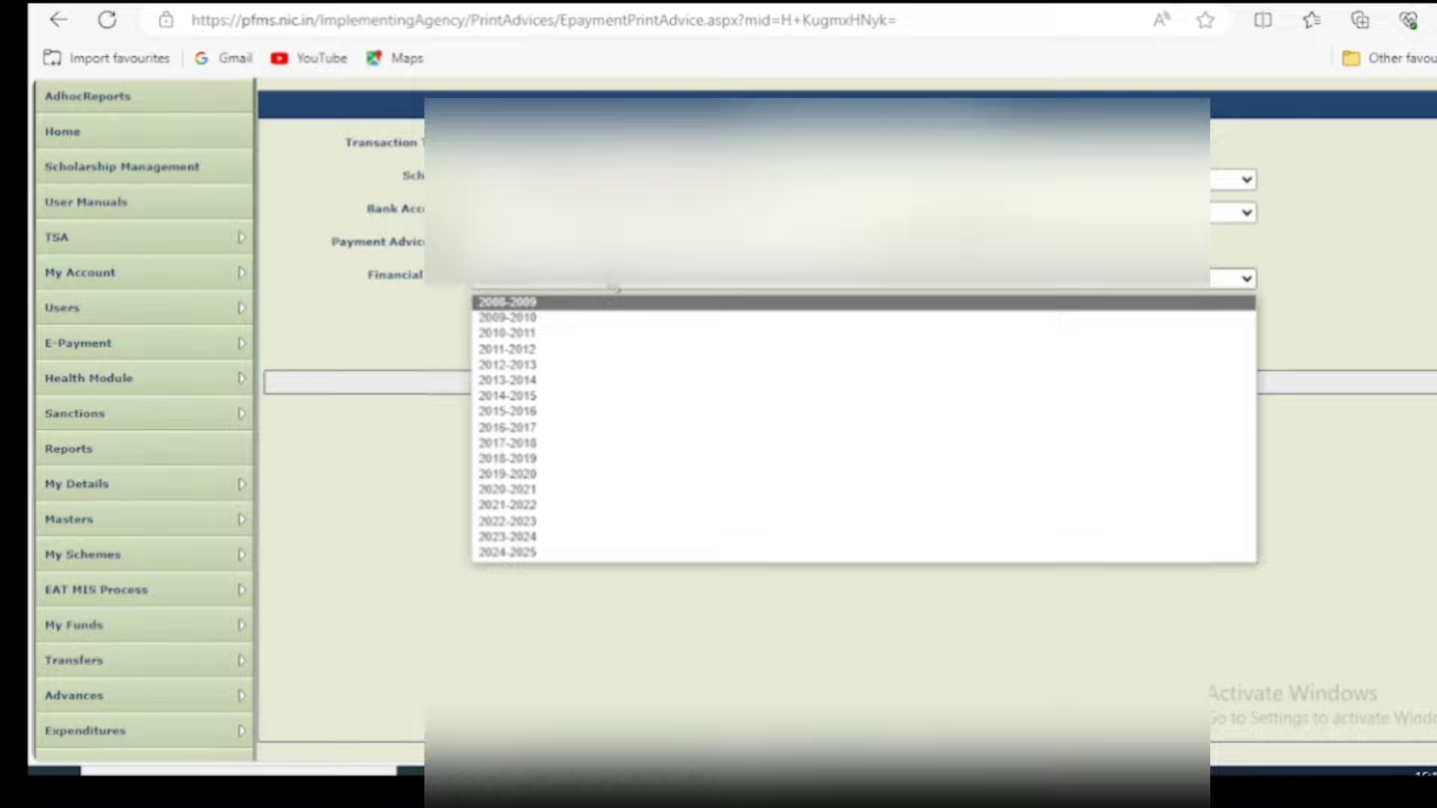
{"action": "left_click", "coordinate": [536, 535]}
{"action": "left_click", "coordinate": [492, 336]}
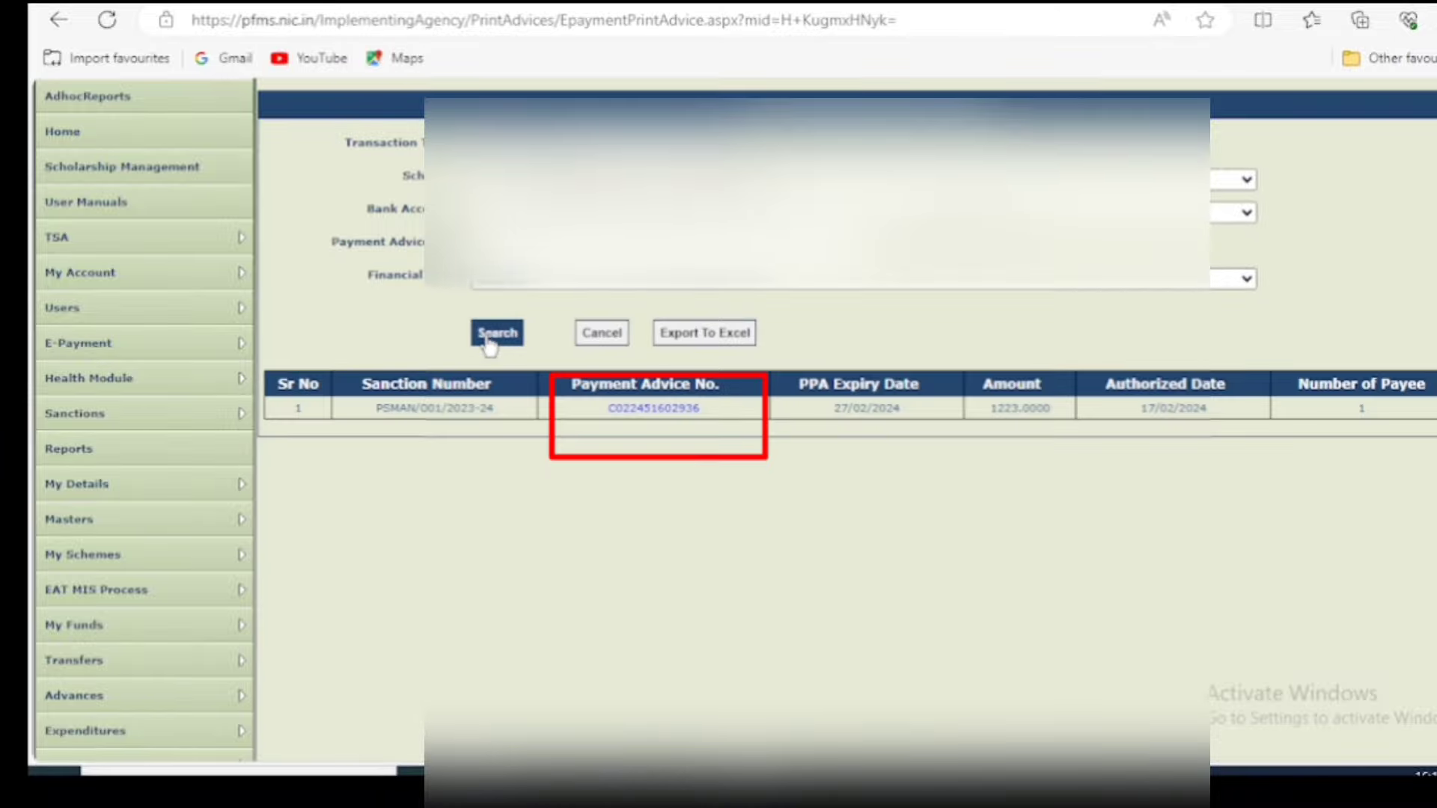
{"action": "left_click", "coordinate": [654, 409]}
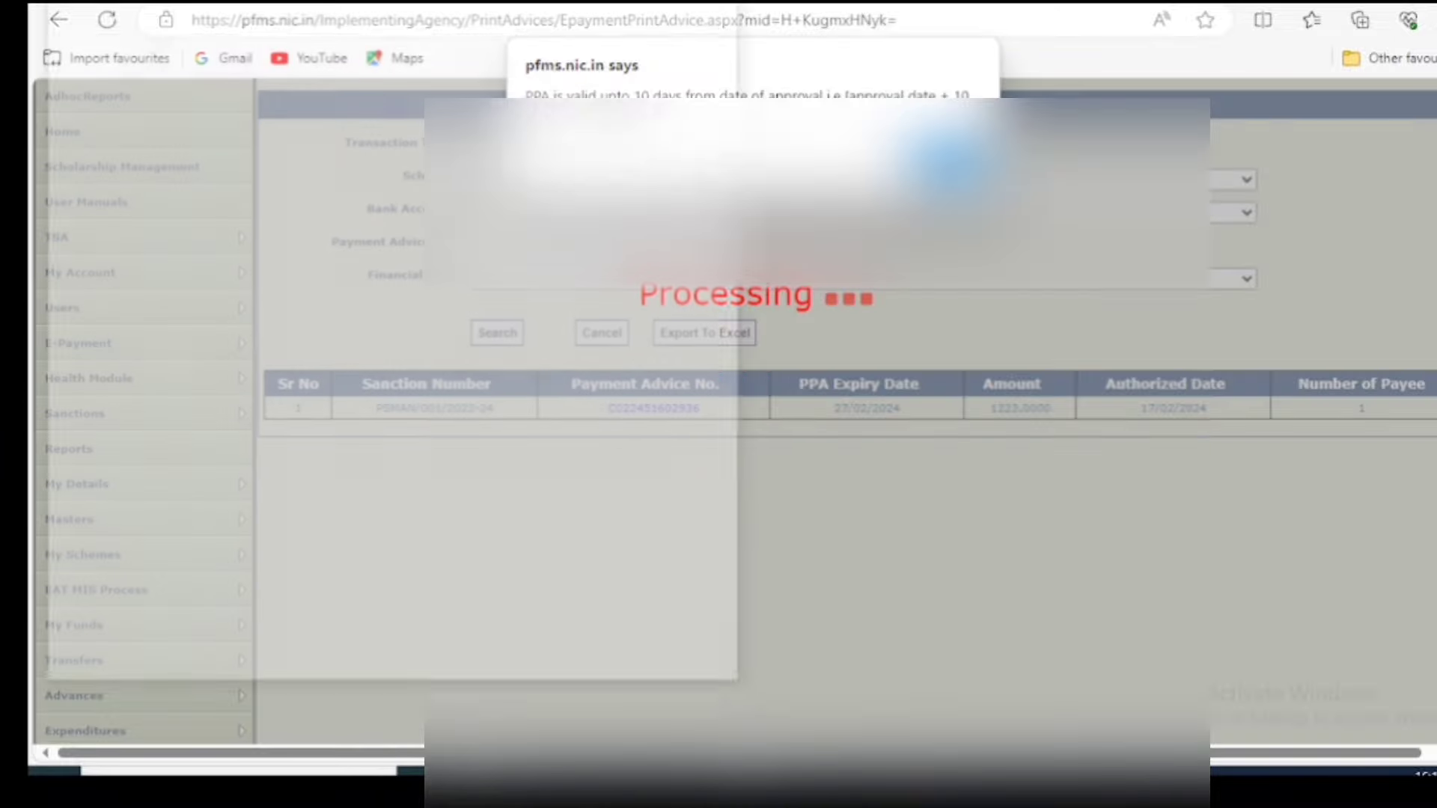
{"action": "left_click", "coordinate": [948, 163]}
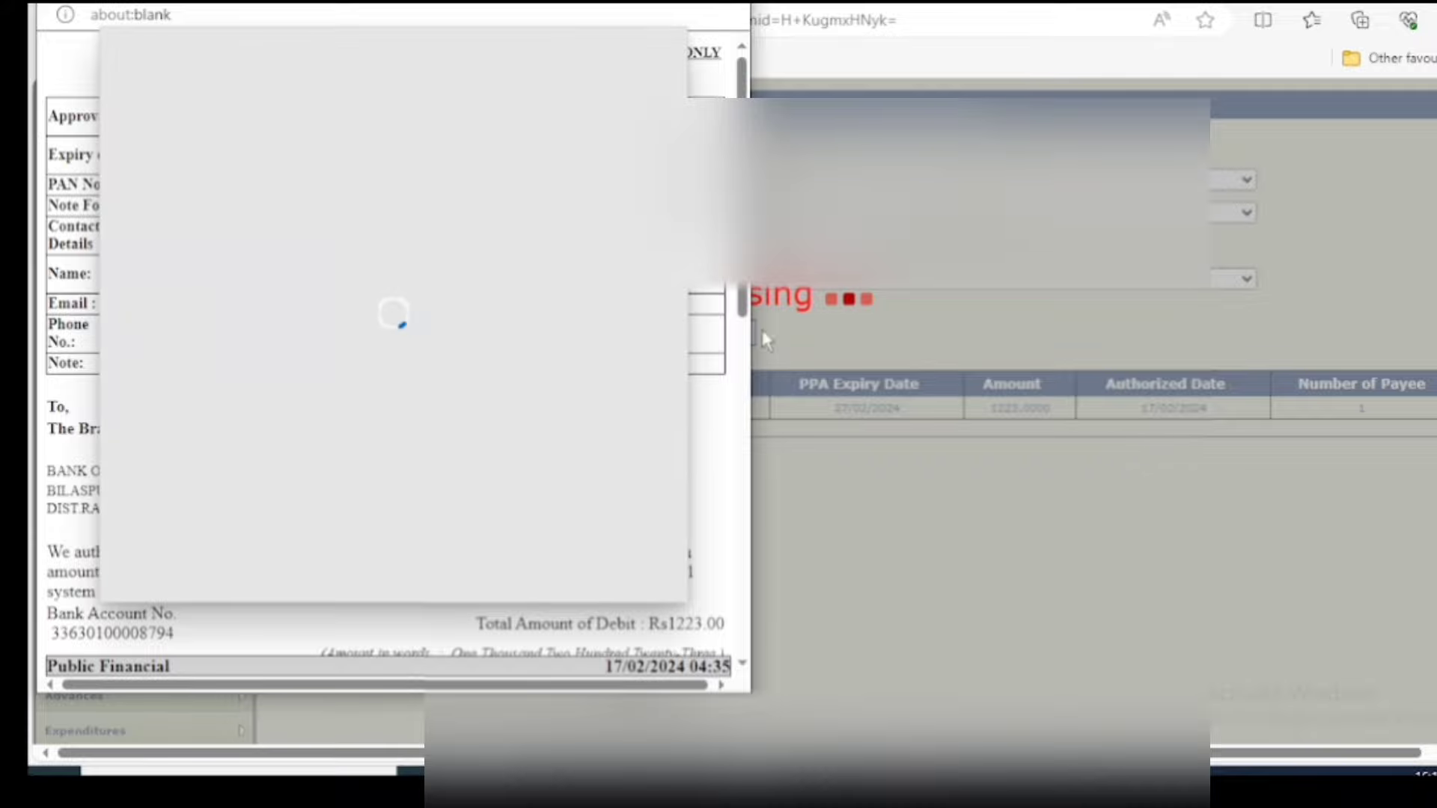